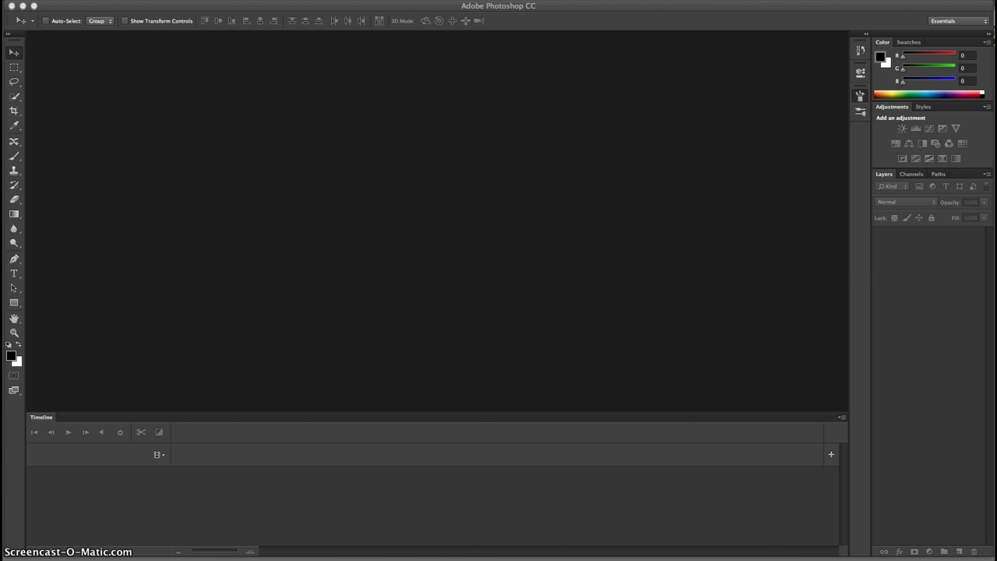
Open Stranger-11x8-Sandbox-IMG_0483.jpg in Photoshop from the SCREENCAST-o-MATIC folder inside the desktop's OFFICIAL-MidTermProject folder.
{"action": "left_click", "coordinate": [425, 558]}
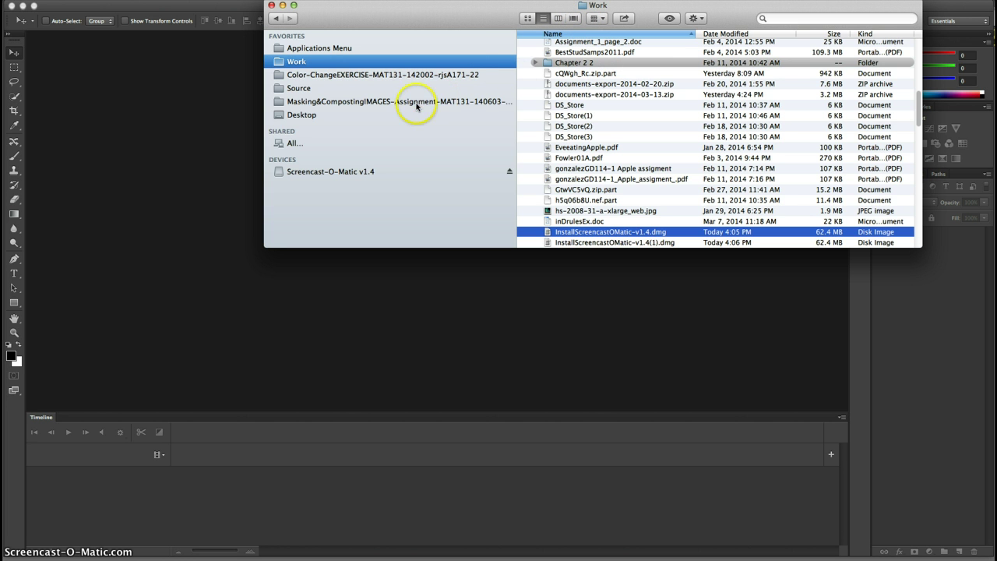
{"action": "left_click", "coordinate": [304, 116]}
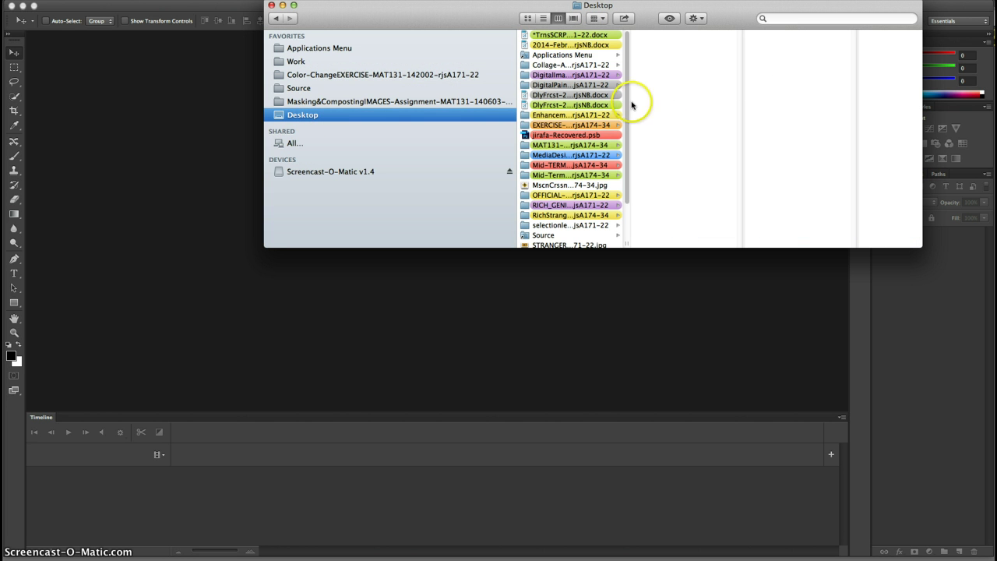
{"action": "left_click_drag", "start_coordinate": [630, 116], "coordinate": [623, 157]}
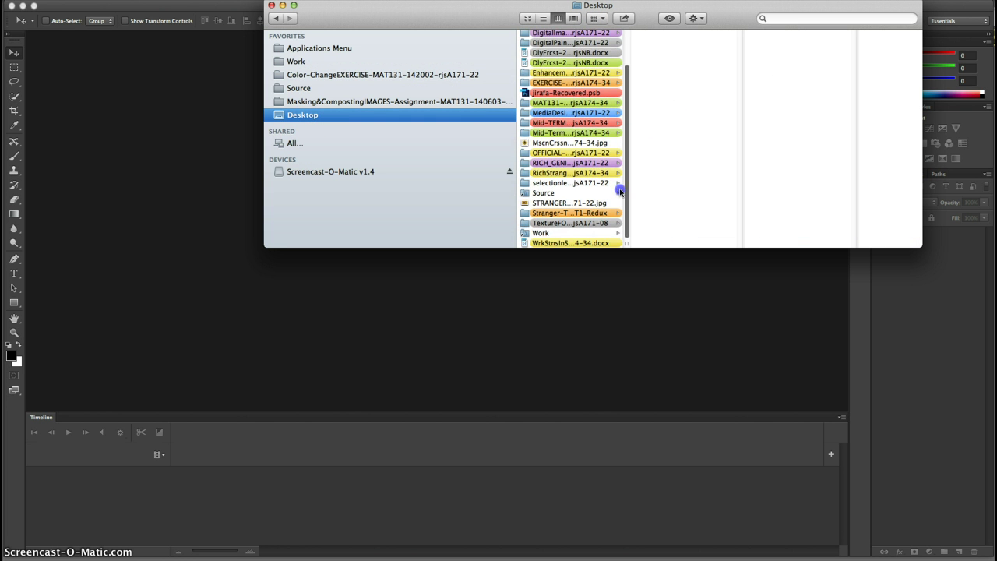
{"action": "left_click_drag", "start_coordinate": [621, 191], "coordinate": [560, 176]}
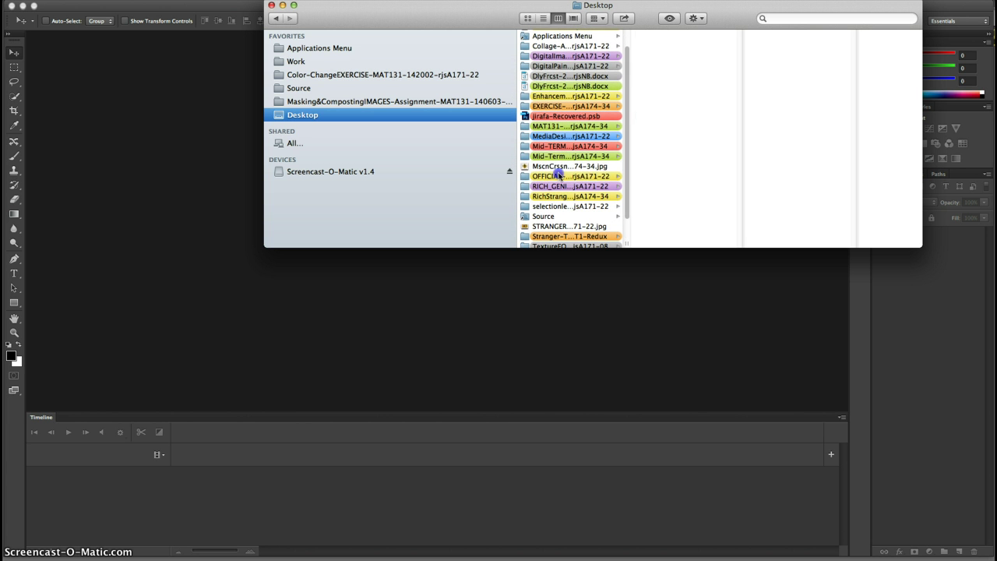
{"action": "left_click", "coordinate": [560, 176]}
{"action": "left_click", "coordinate": [654, 116]}
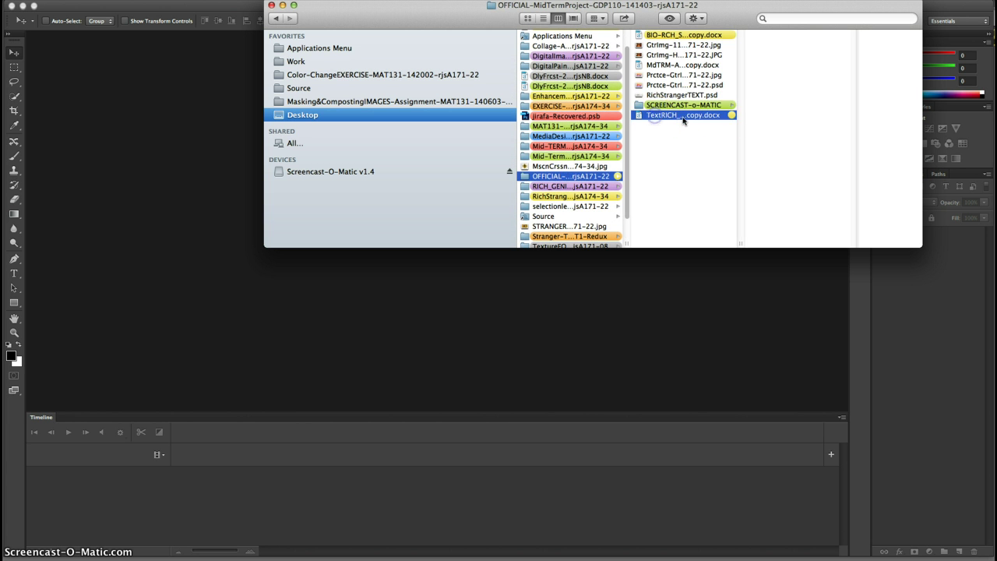
{"action": "left_click", "coordinate": [680, 105]}
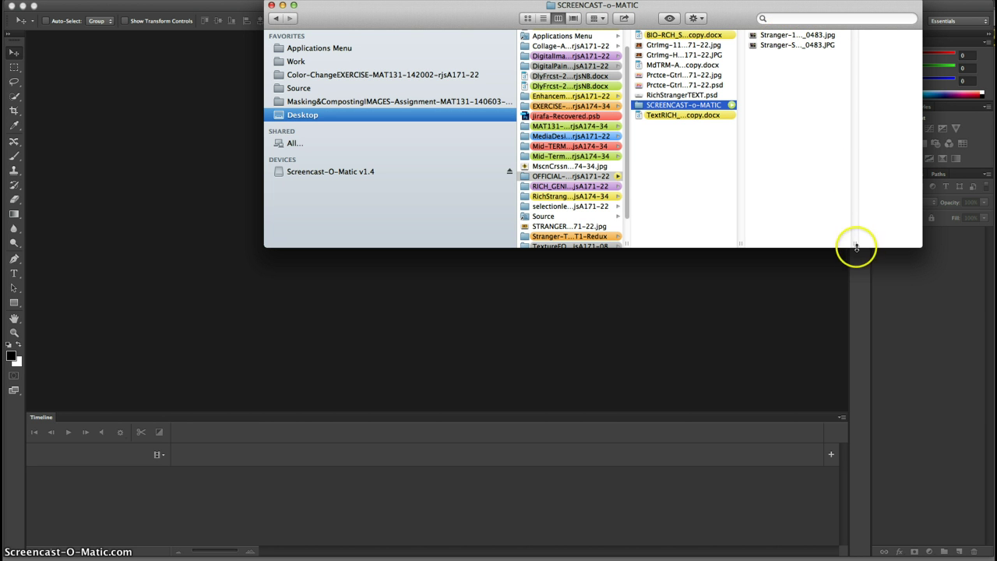
{"action": "left_click_drag", "start_coordinate": [857, 248], "coordinate": [915, 246]}
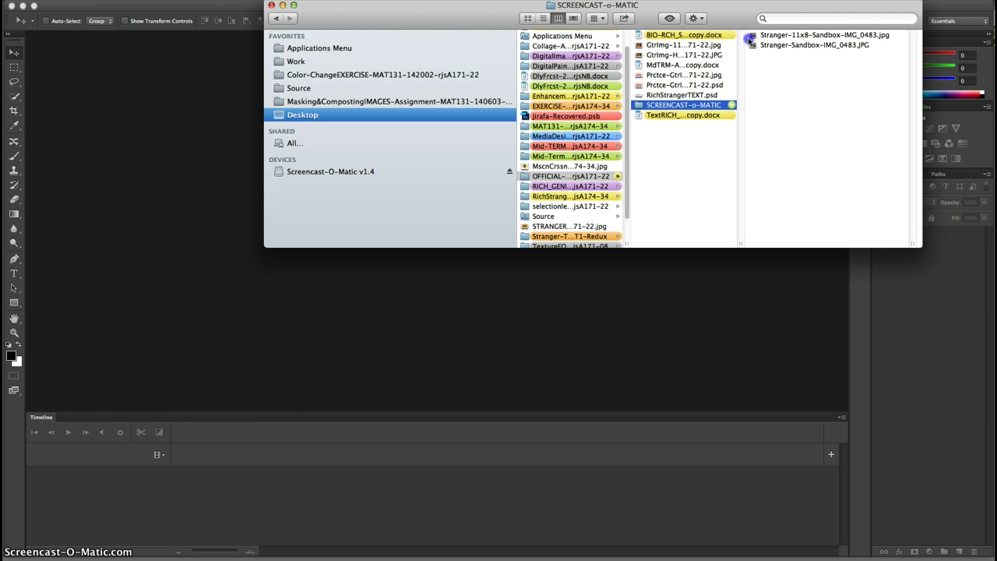
{"action": "left_click_drag", "start_coordinate": [750, 39], "coordinate": [501, 558]}
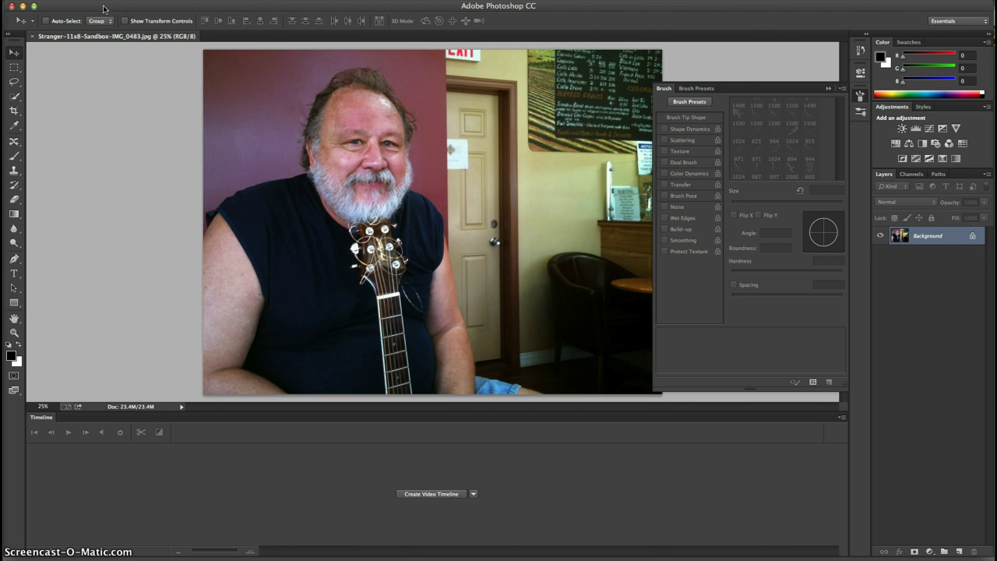
Duplicate the Background layer as Background copy and hide the original Background layer.
{"action": "left_click_drag", "start_coordinate": [900, 236], "coordinate": [919, 216]}
{"action": "right_click", "coordinate": [929, 240]}
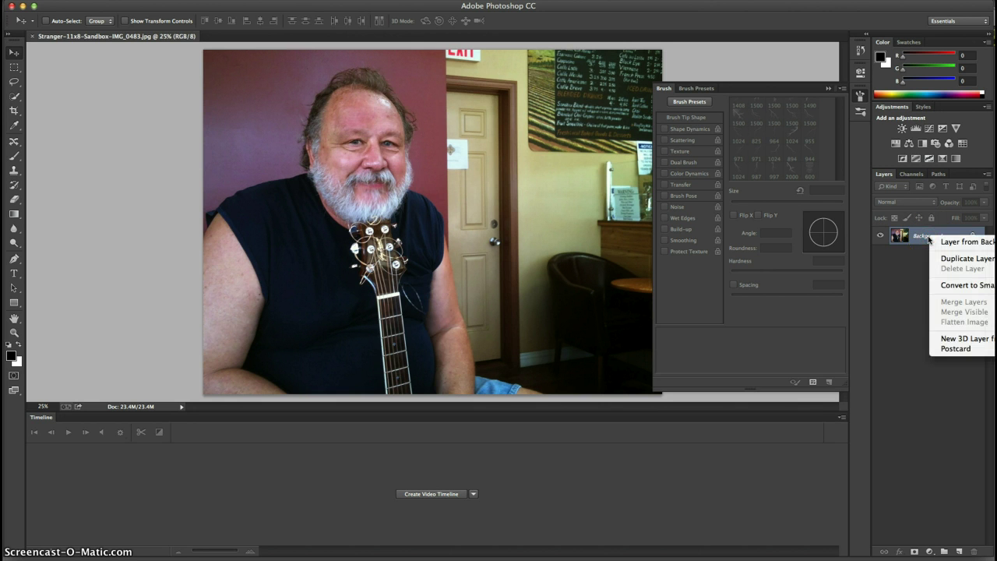
{"action": "right_click", "coordinate": [929, 239]}
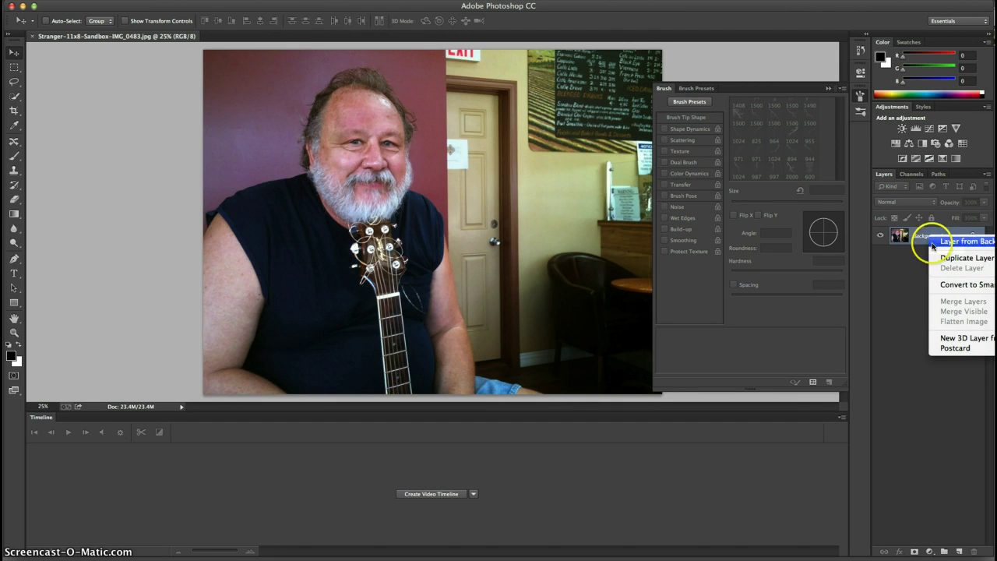
{"action": "left_click", "coordinate": [952, 258]}
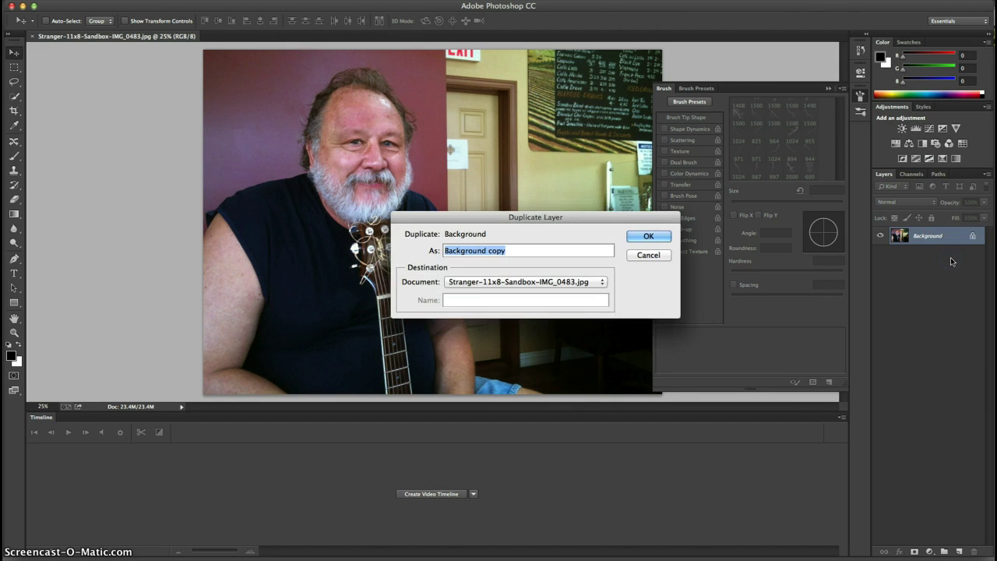
{"action": "left_click", "coordinate": [654, 235]}
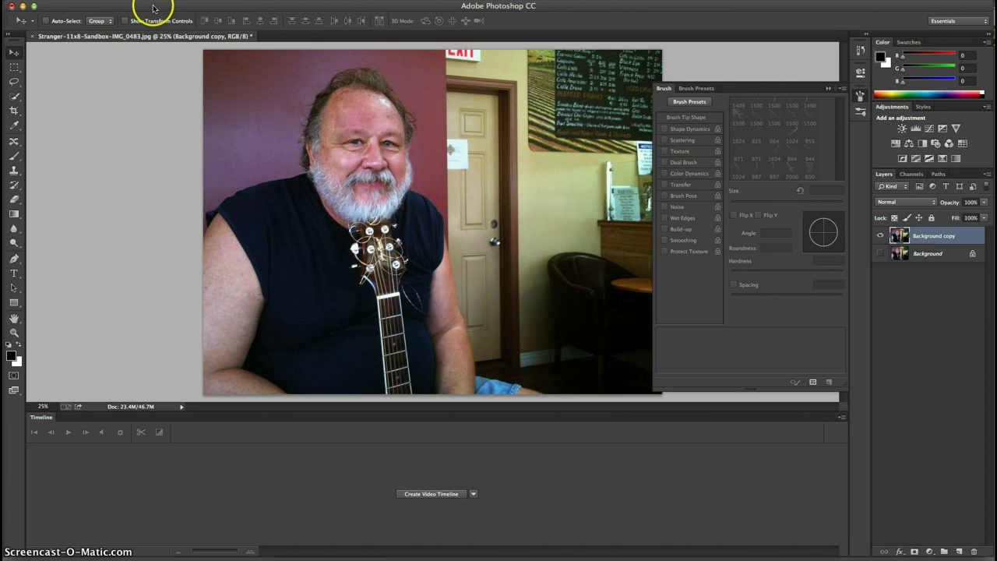
{"action": "mouse_move", "coordinate": [153, 9]}
{"action": "left_mouse_down"}
{"action": "mouse_move", "coordinate": [164, 11]}
{"action": "mouse_move", "coordinate": [152, 7]}
{"action": "left_mouse_up"}
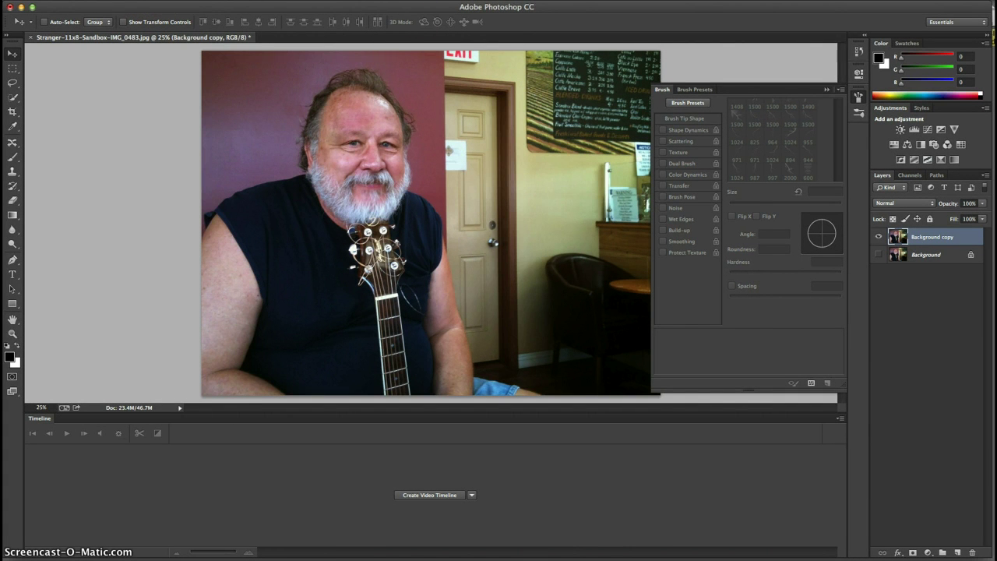
Duplicate the Background copy layer under the name Background copy 2 in the same document.
{"action": "right_click", "coordinate": [937, 240]}
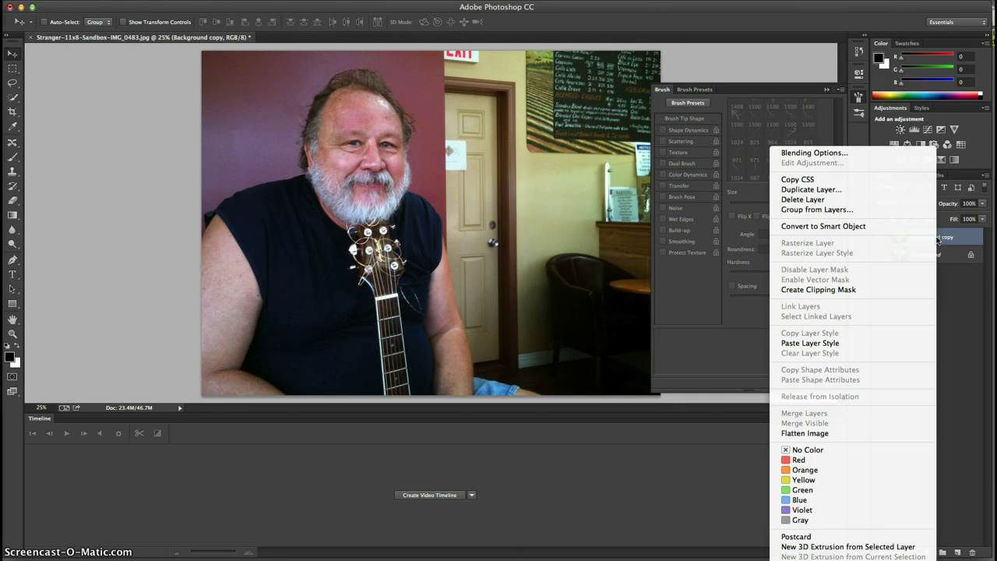
{"action": "left_click", "coordinate": [819, 193]}
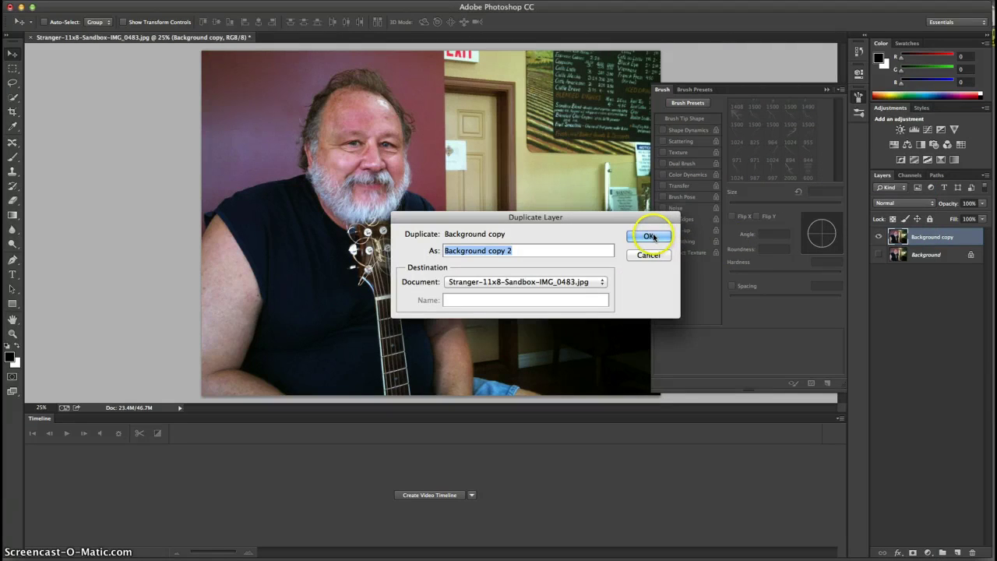
{"action": "left_click", "coordinate": [652, 237]}
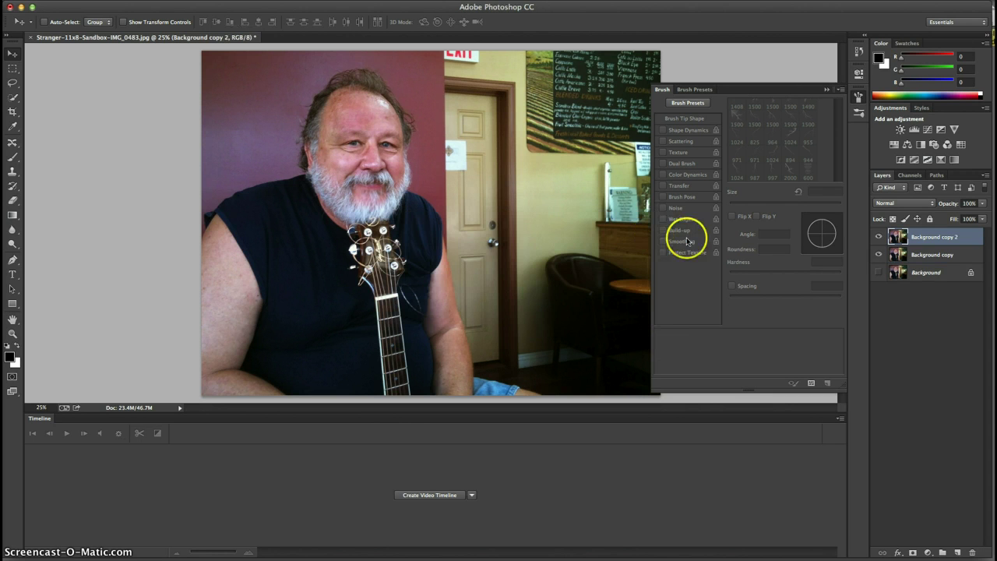
{"action": "right_click", "coordinate": [924, 239]}
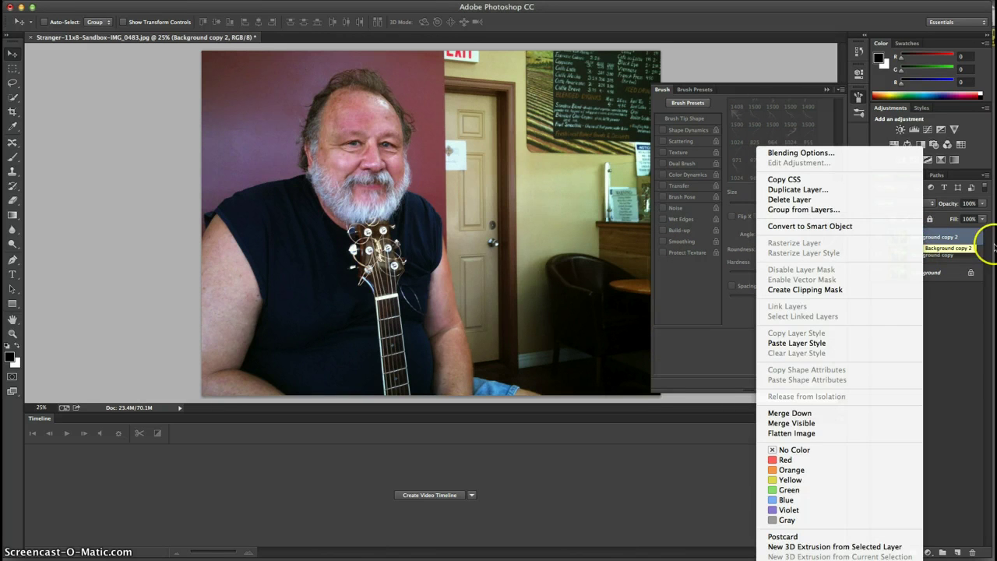
{"action": "left_click", "coordinate": [330, 9]}
Select the Shadows of Background copy 2 with Color Range and copy the selection to a new layer.
{"action": "left_click", "coordinate": [238, 0]}
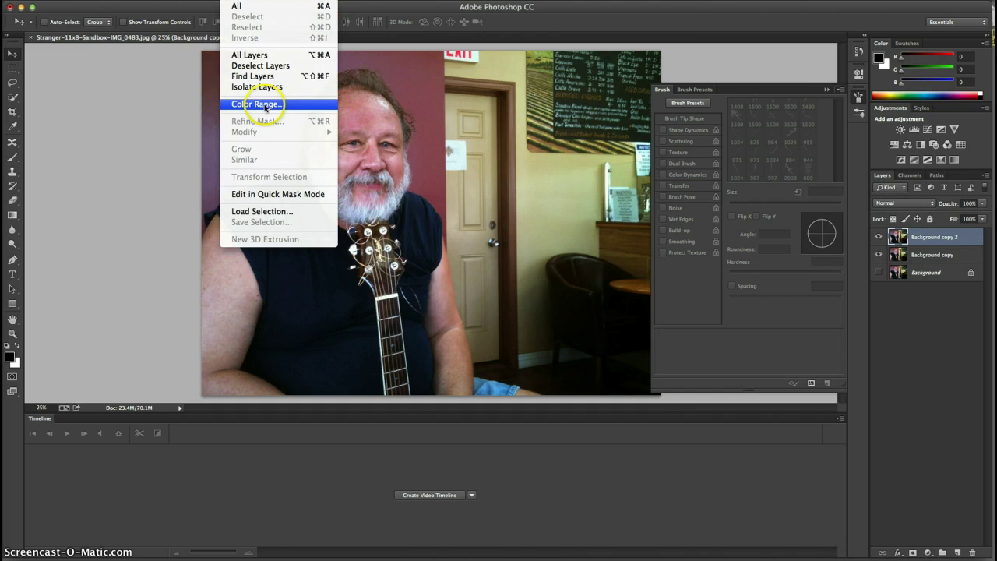
{"action": "left_click", "coordinate": [258, 103]}
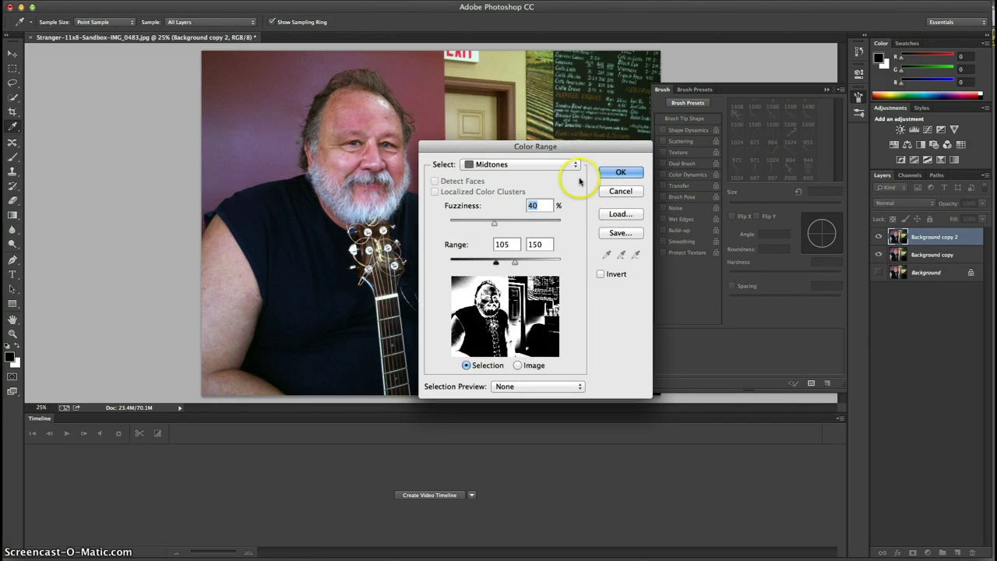
{"action": "left_click", "coordinate": [577, 169]}
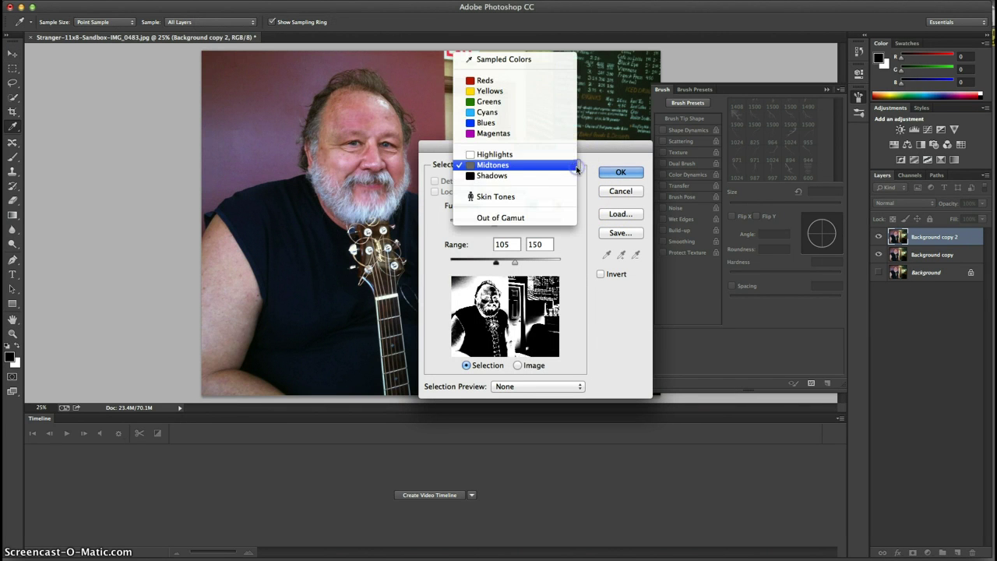
{"action": "left_click", "coordinate": [522, 179]}
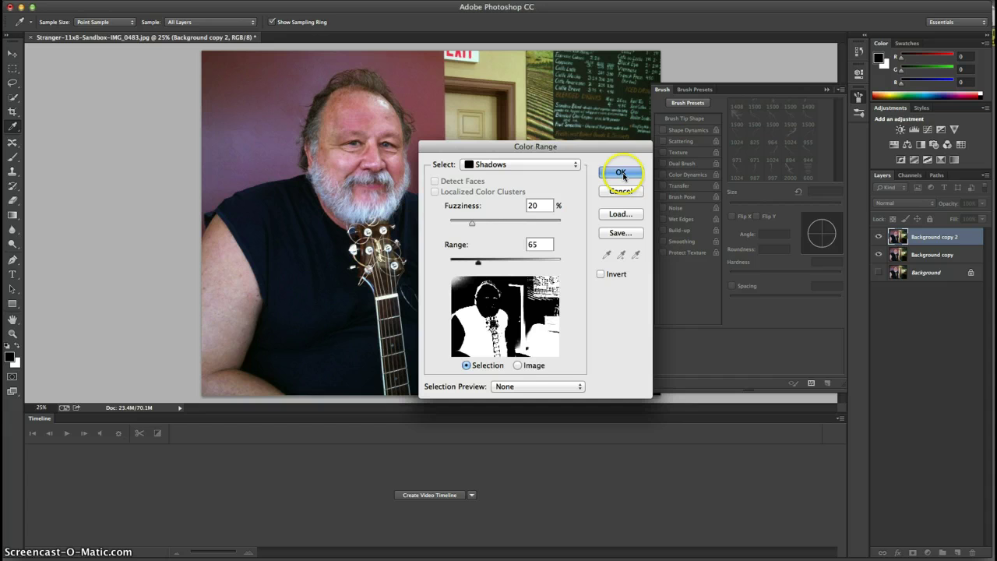
{"action": "left_click", "coordinate": [623, 176]}
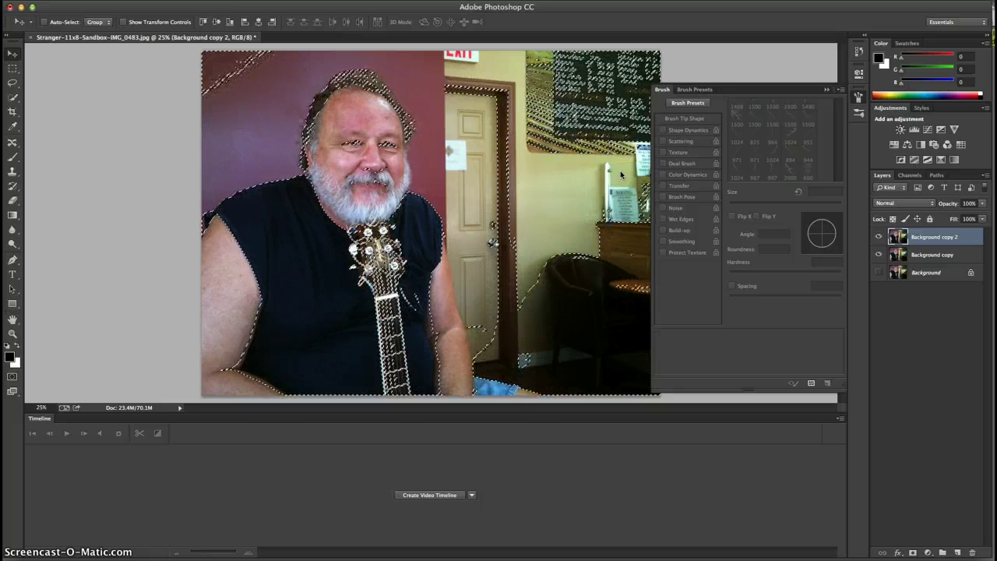
{"action": "key", "text": "super+j"}
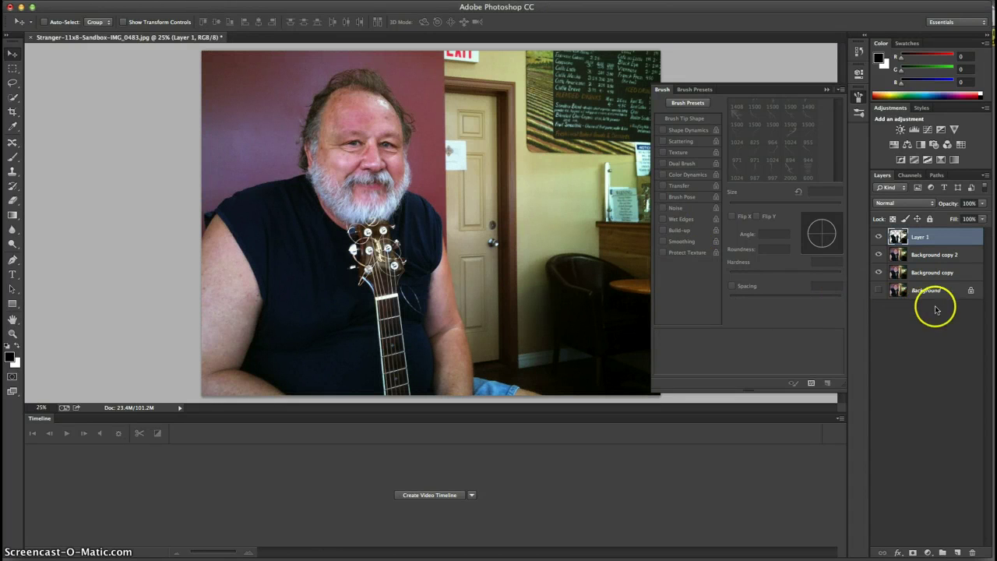
Delete the Background copy 2 layer.
{"action": "right_click", "coordinate": [924, 257]}
{"action": "double_click", "coordinate": [932, 255]}
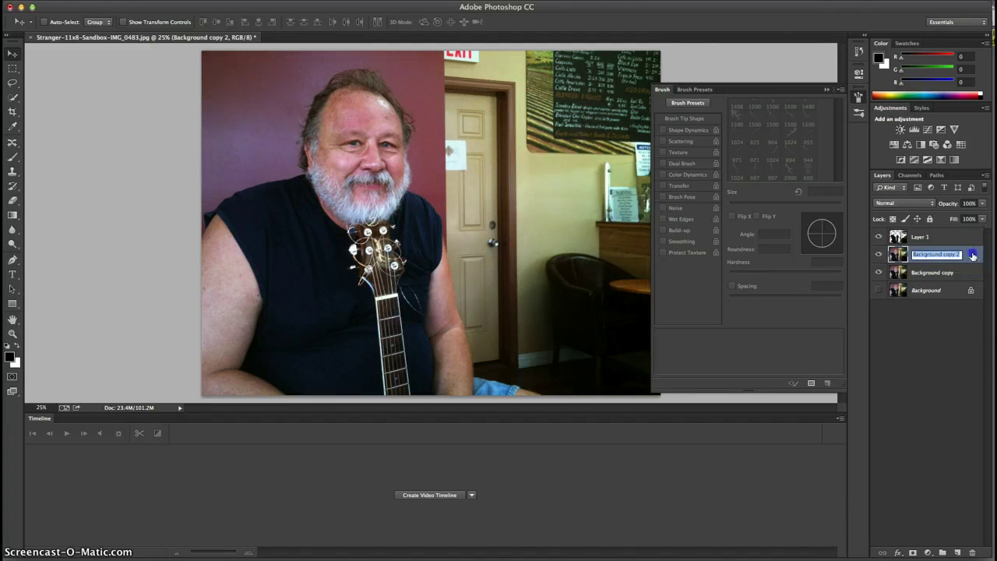
{"action": "left_click", "coordinate": [978, 382]}
{"action": "left_click_drag", "start_coordinate": [971, 250], "coordinate": [974, 553]}
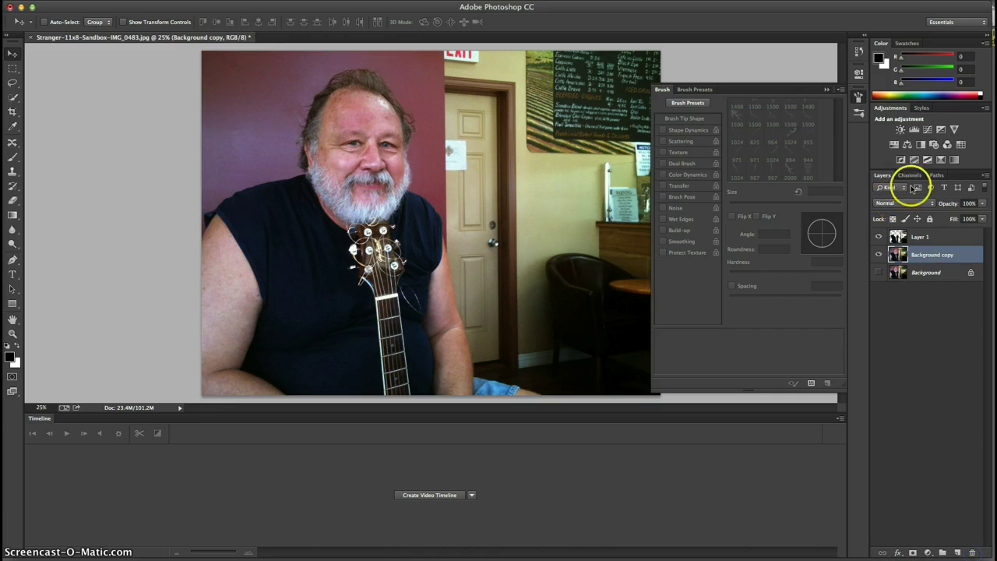
Duplicate Background copy as Background copy 2 and move the duplicate above Layer 1.
{"action": "left_click", "coordinate": [918, 256]}
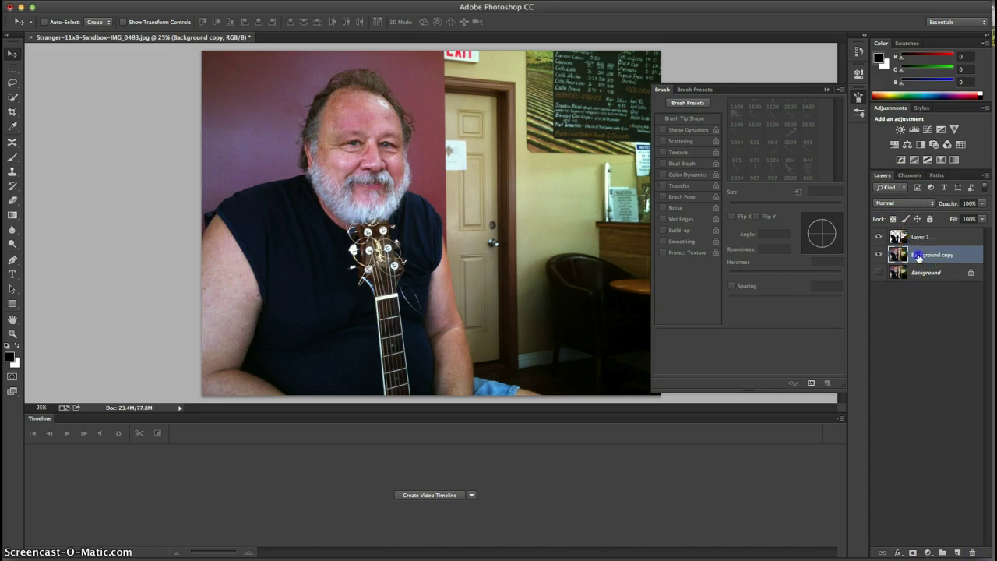
{"action": "right_click", "coordinate": [919, 257]}
{"action": "left_click_drag", "start_coordinate": [819, 201], "coordinate": [789, 196]}
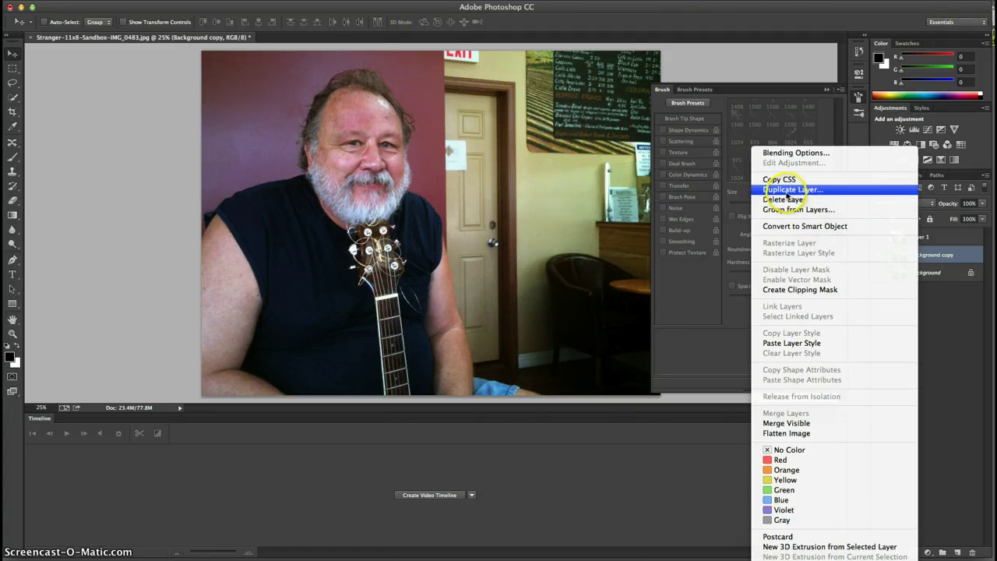
{"action": "left_click", "coordinate": [787, 194]}
{"action": "left_click", "coordinate": [649, 236]}
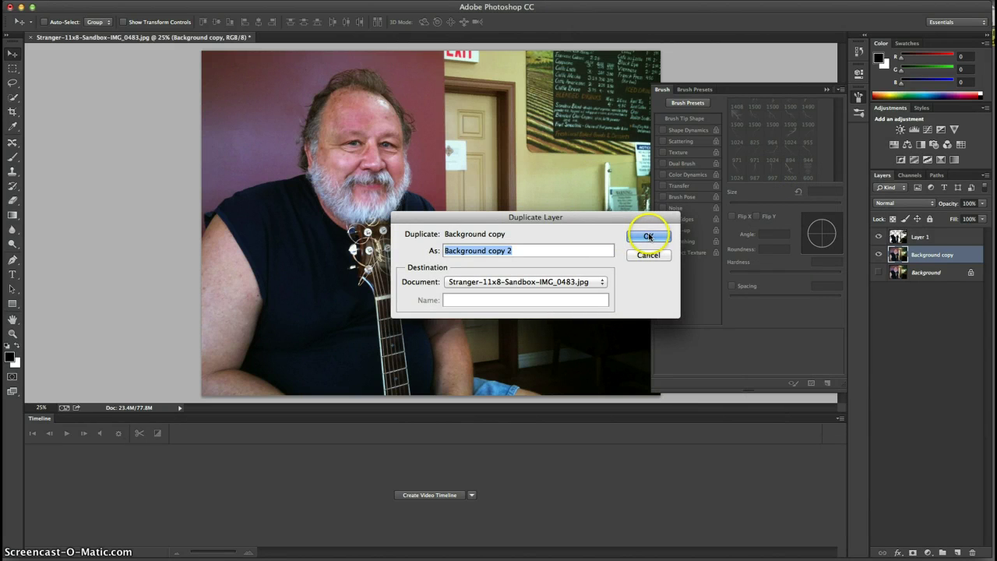
{"action": "left_click_drag", "start_coordinate": [927, 255], "coordinate": [927, 229]}
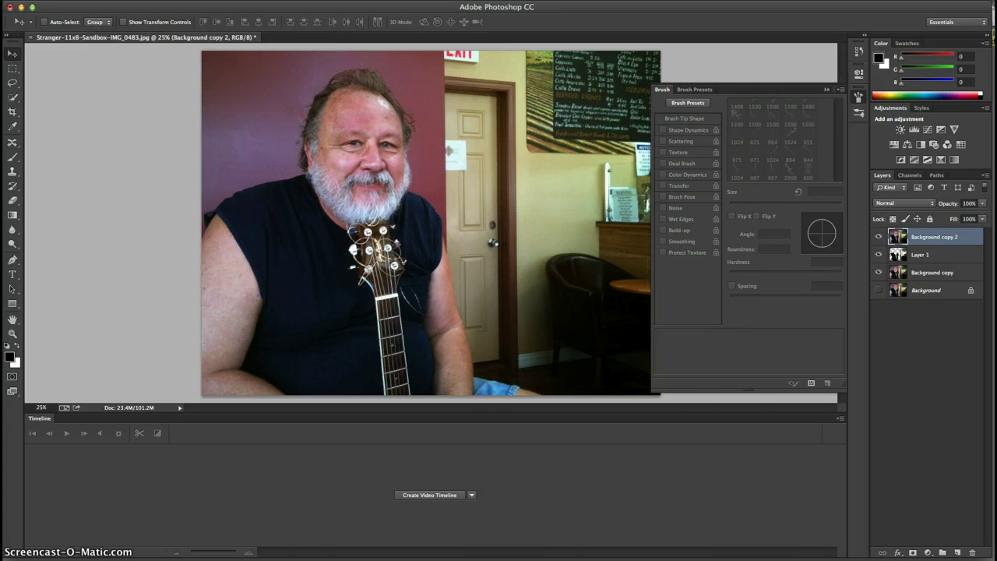
Select the Shadows of Background copy 2 with Color Range at 51% fuzziness and range 75, and copy the selection to a new layer.
{"action": "left_click", "coordinate": [241, 0]}
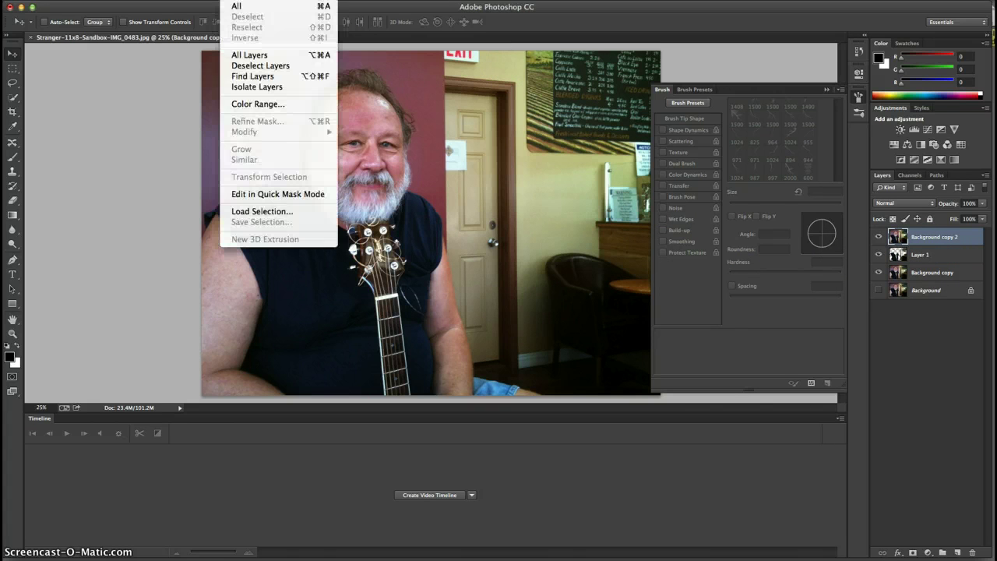
{"action": "left_click", "coordinate": [263, 105]}
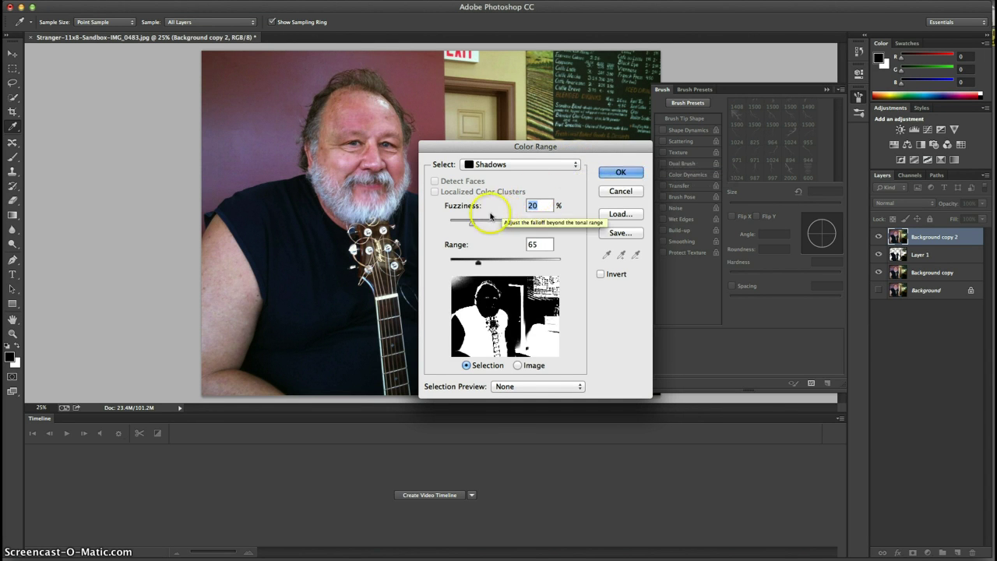
{"action": "left_click_drag", "start_coordinate": [472, 224], "coordinate": [561, 220]}
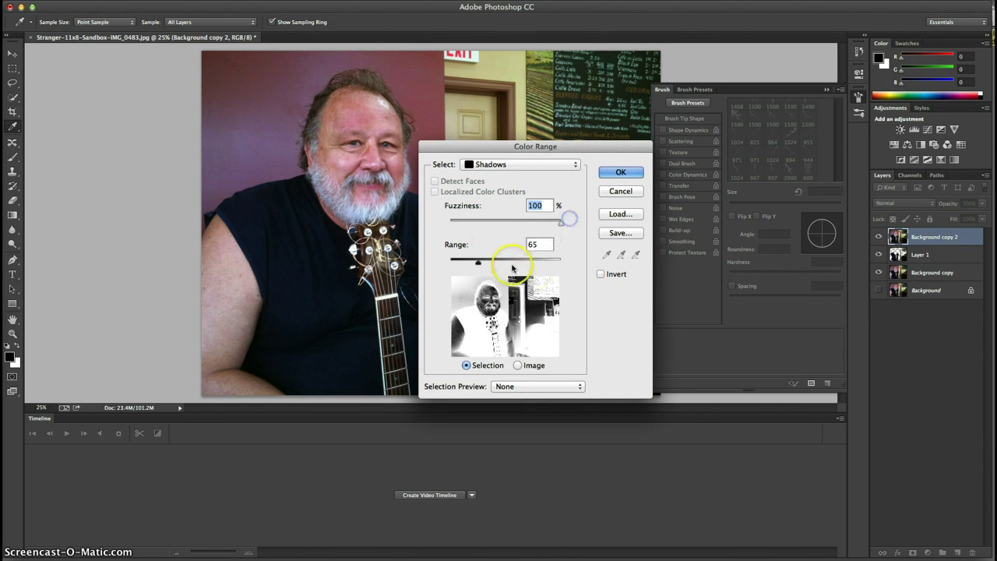
{"action": "mouse_move", "coordinate": [475, 263]}
{"action": "left_mouse_down"}
{"action": "mouse_move", "coordinate": [575, 262]}
{"action": "mouse_move", "coordinate": [479, 263]}
{"action": "left_mouse_up"}
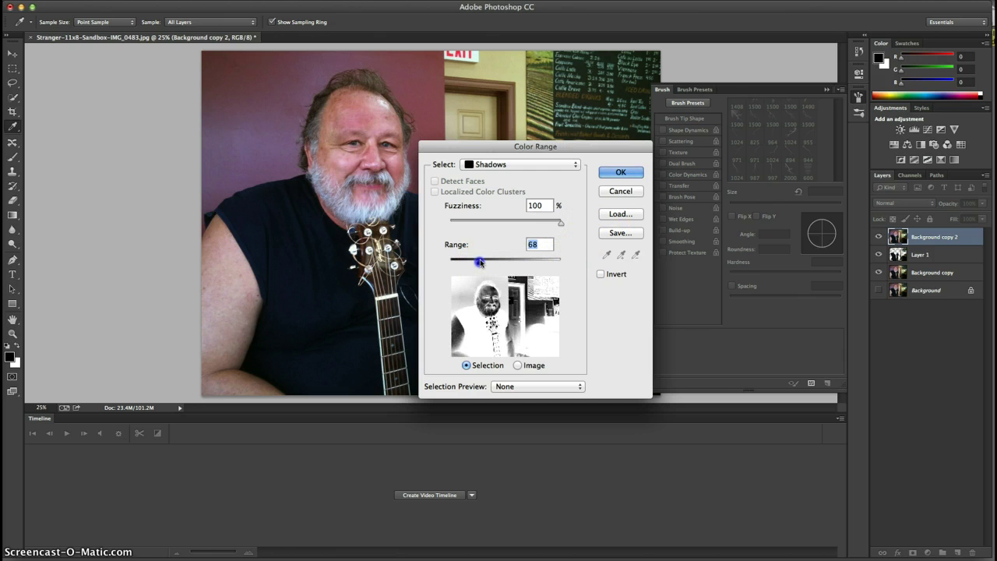
{"action": "left_click_drag", "start_coordinate": [561, 223], "coordinate": [506, 224]}
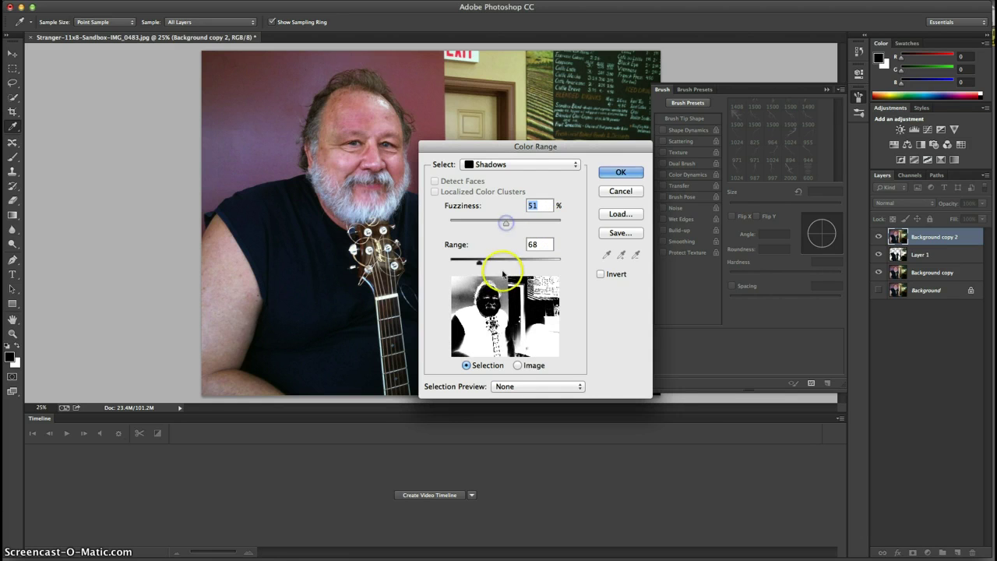
{"action": "left_click_drag", "start_coordinate": [480, 262], "coordinate": [482, 263]}
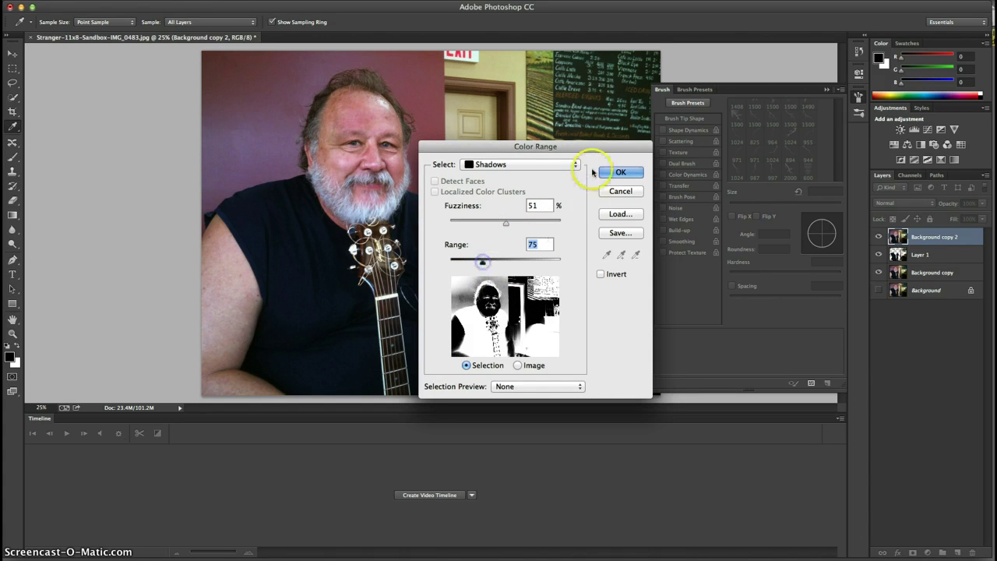
{"action": "left_click", "coordinate": [577, 165]}
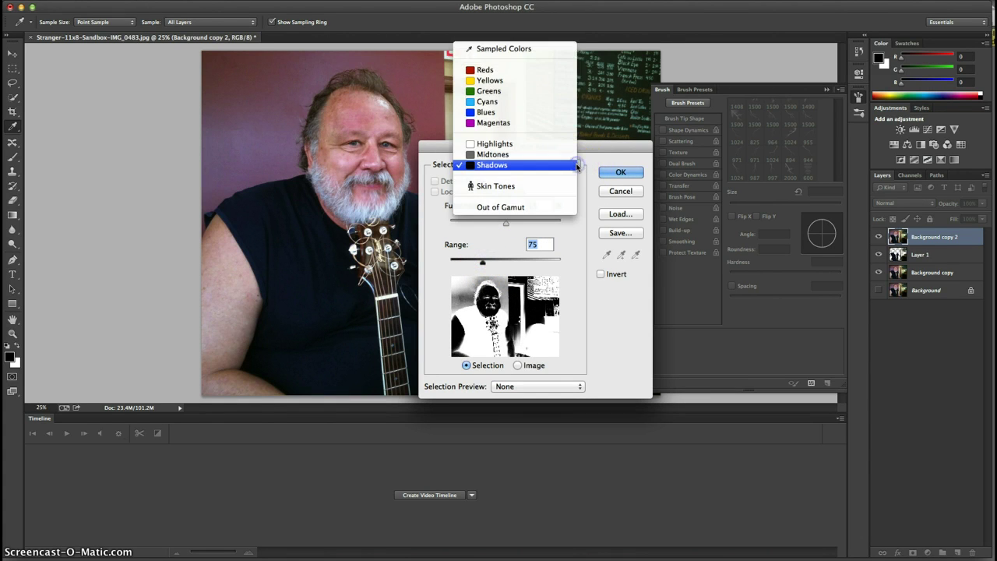
{"action": "left_click", "coordinate": [577, 165]}
{"action": "left_click", "coordinate": [615, 172]}
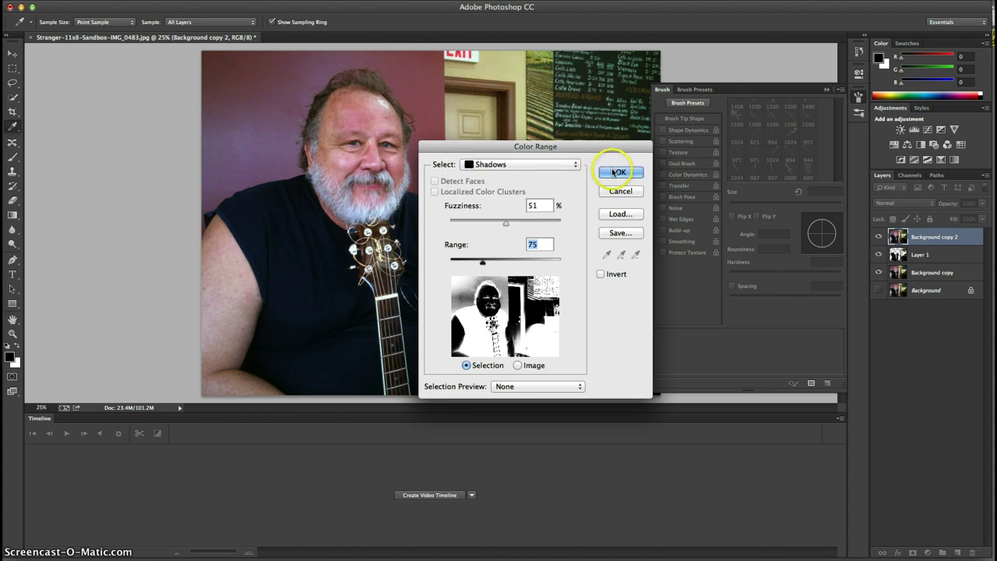
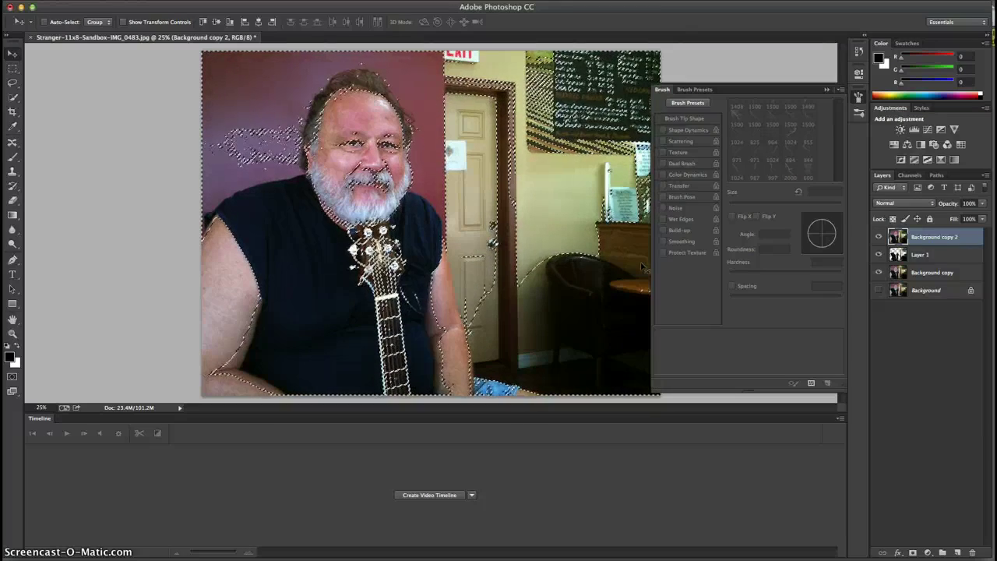
{"action": "key", "text": "super+j"}
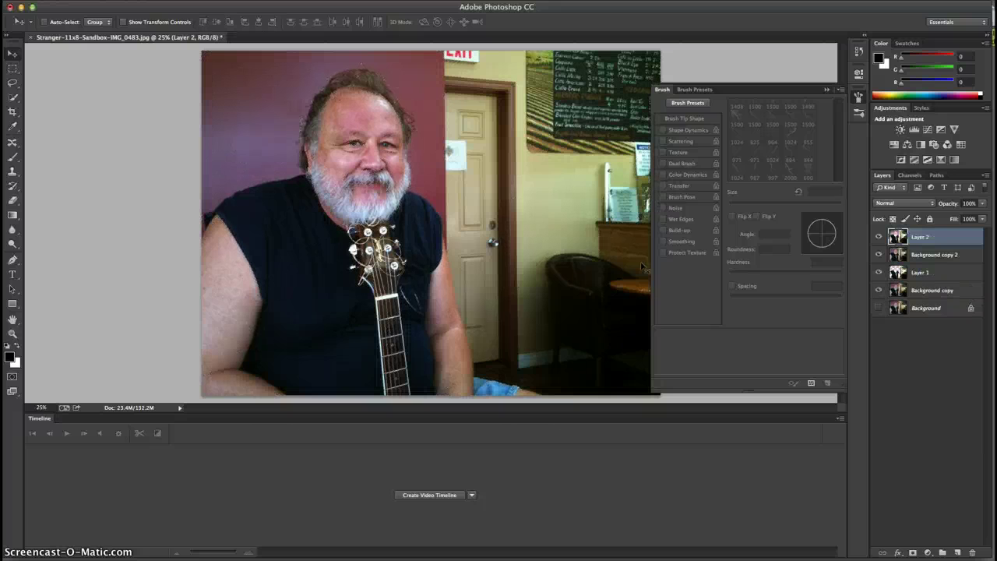
Delete the Background copy 2 layer and make Layer 1 the active layer.
{"action": "left_click_drag", "start_coordinate": [949, 236], "coordinate": [974, 551]}
{"action": "left_click_drag", "start_coordinate": [914, 228], "coordinate": [921, 256]}
{"action": "left_click", "coordinate": [919, 255]}
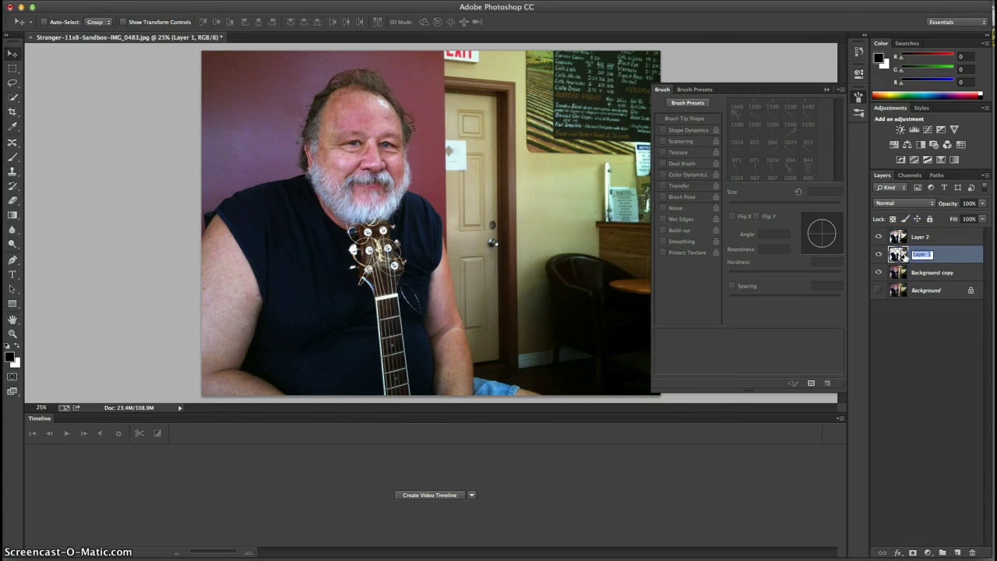
{"action": "double_click", "coordinate": [902, 255]}
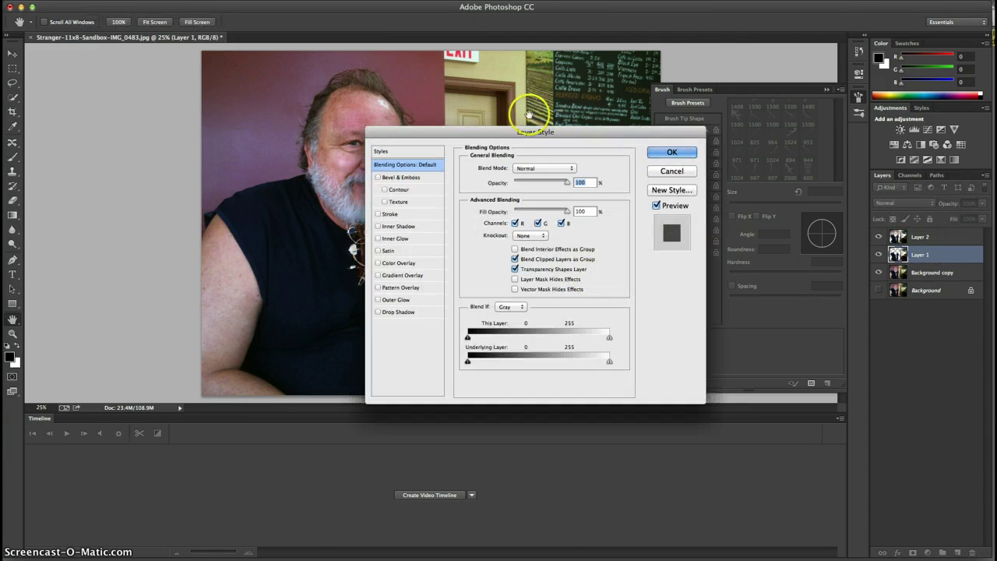
{"action": "left_click", "coordinate": [670, 172]}
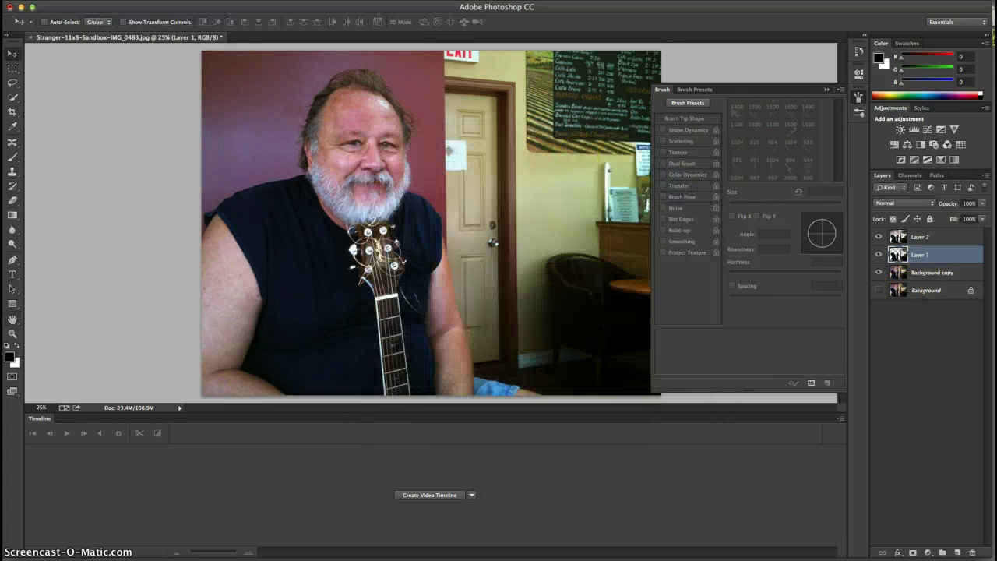
Fill the whole of Layer 1 with 50% Gray in Normal mode at 100% opacity.
{"action": "left_click", "coordinate": [117, 1]}
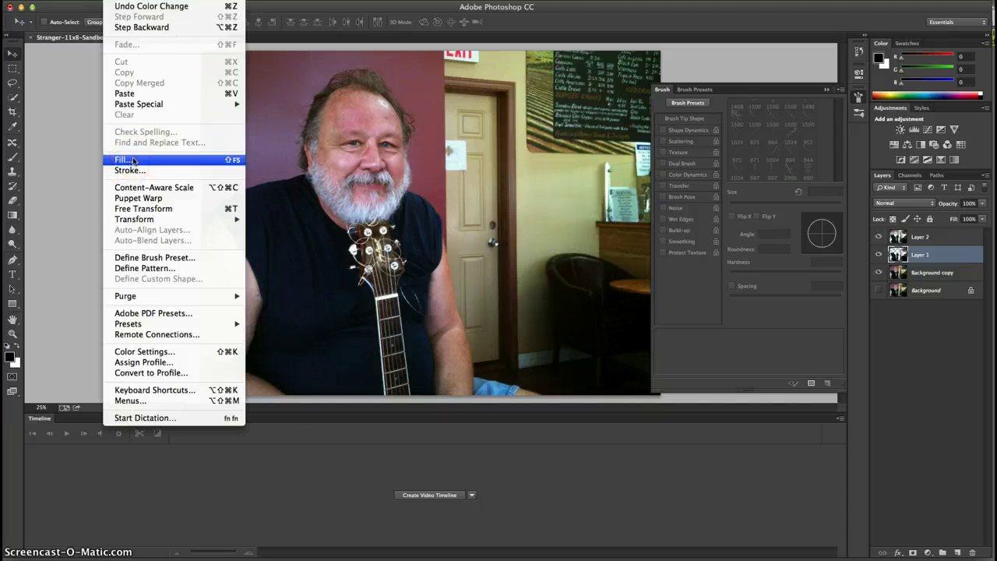
{"action": "left_click", "coordinate": [134, 160]}
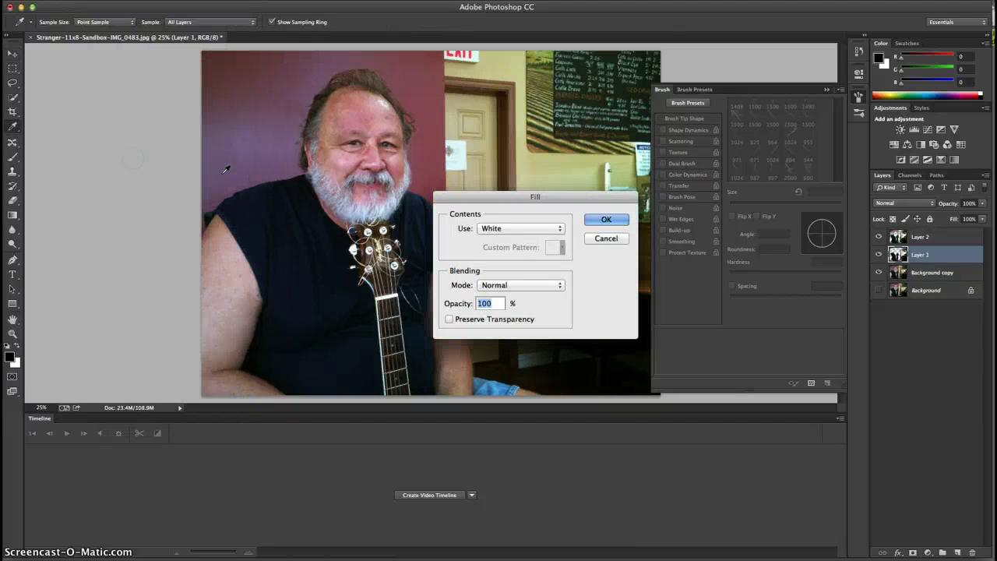
{"action": "left_click", "coordinate": [560, 233]}
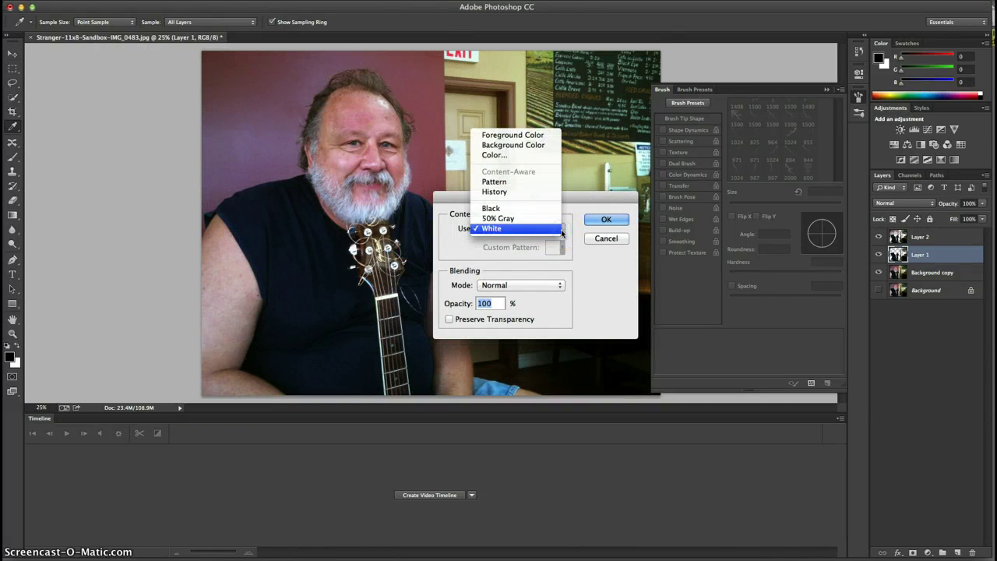
{"action": "left_click", "coordinate": [517, 218]}
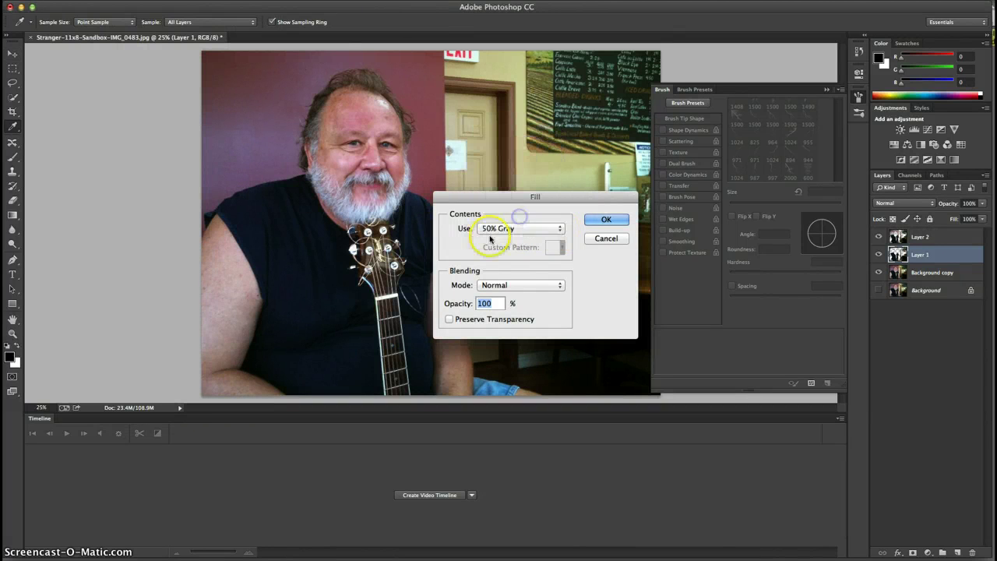
{"action": "left_click", "coordinate": [600, 220]}
{"action": "left_click", "coordinate": [603, 222]}
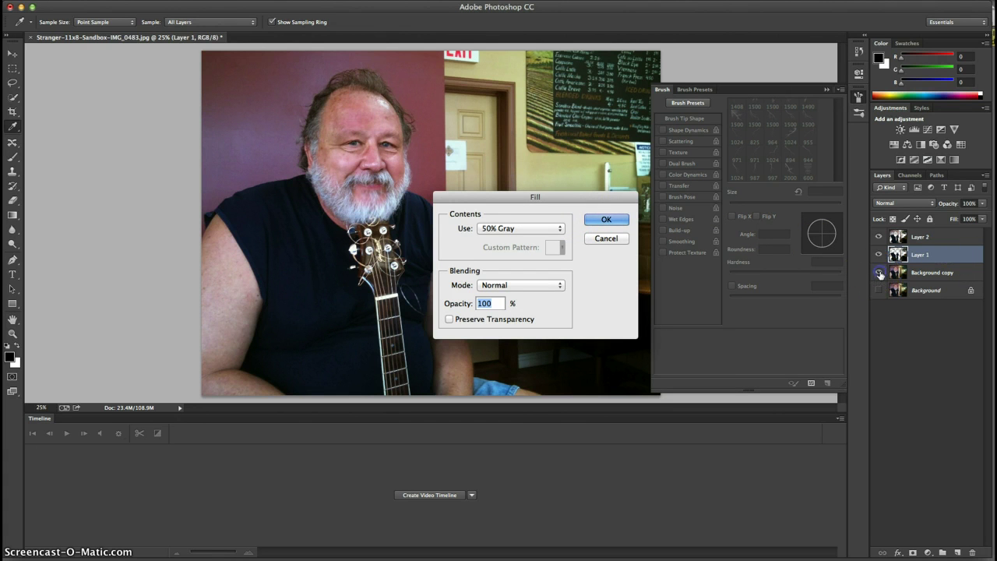
{"action": "left_click", "coordinate": [606, 222]}
{"action": "key", "text": "v"}
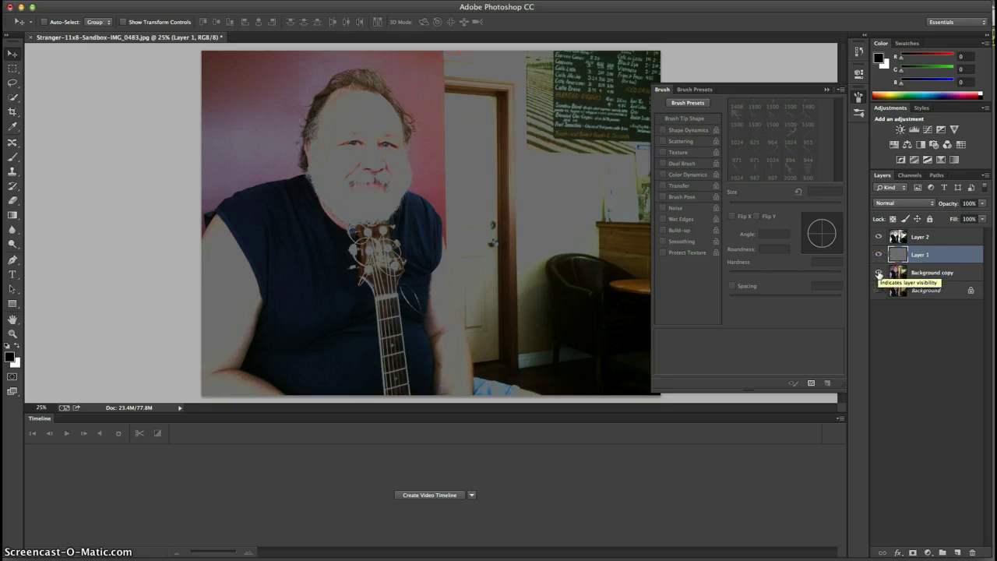
Hide the Background copy and Layer 1 layers and make Layer 2 the active layer.
{"action": "left_click", "coordinate": [879, 272]}
{"action": "double_click", "coordinate": [921, 236]}
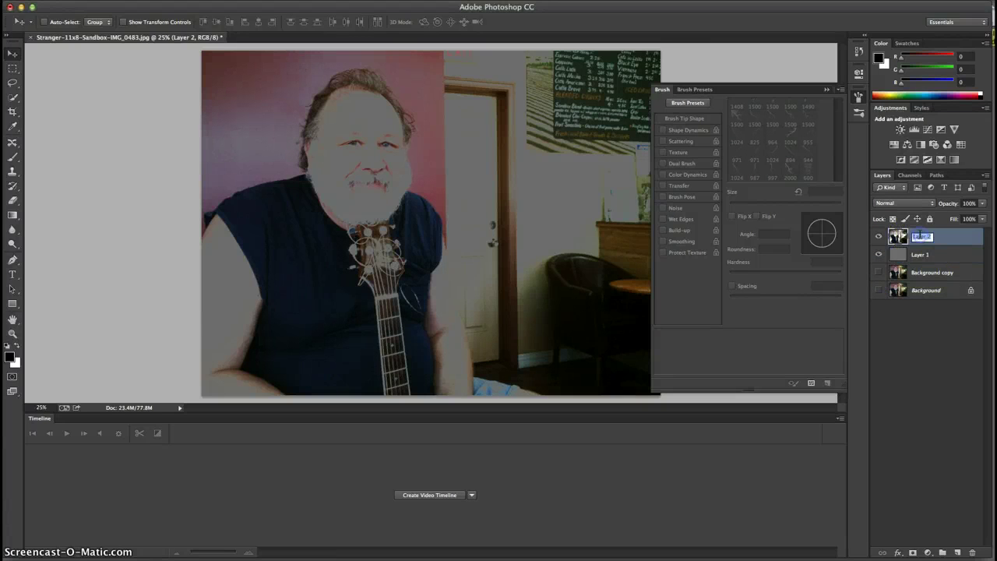
{"action": "double_click", "coordinate": [942, 238]}
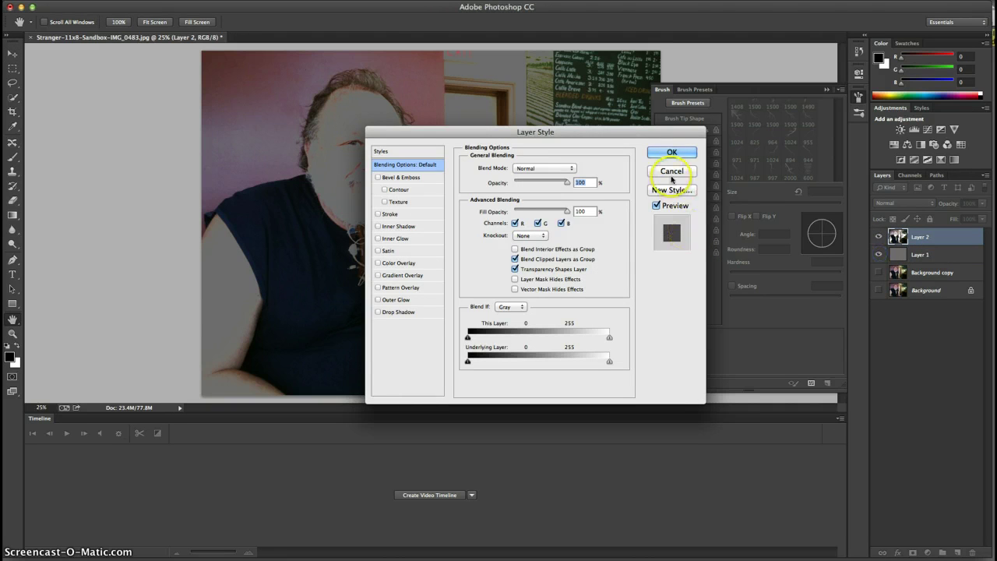
{"action": "key", "text": "Return"}
{"action": "left_click", "coordinate": [878, 253]}
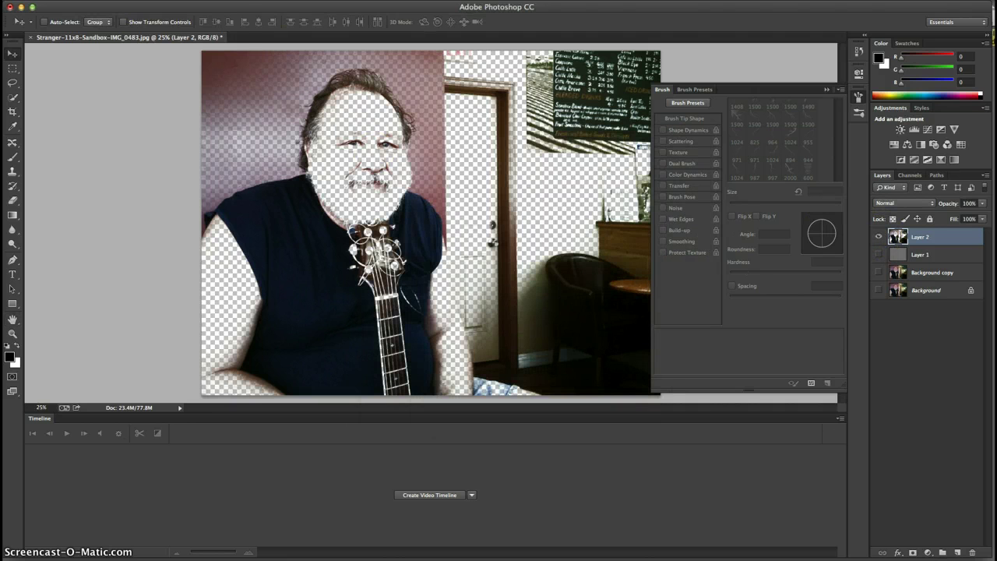
Try filling Layer 2 with Black without preserving its transparency, and undo the fill.
{"action": "left_click", "coordinate": [116, 0]}
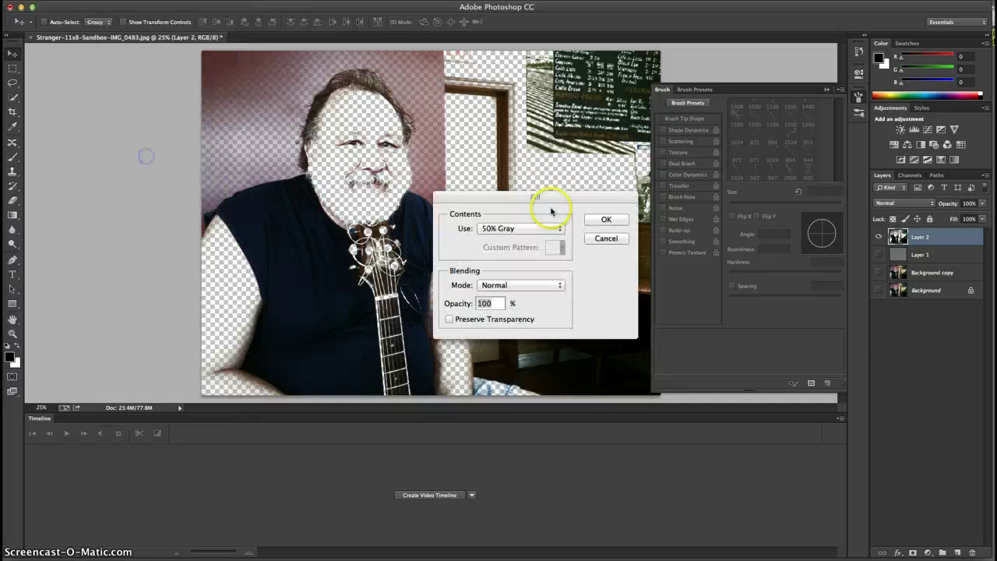
{"action": "left_click", "coordinate": [563, 227]}
{"action": "left_click", "coordinate": [521, 219]}
{"action": "left_click", "coordinate": [607, 220]}
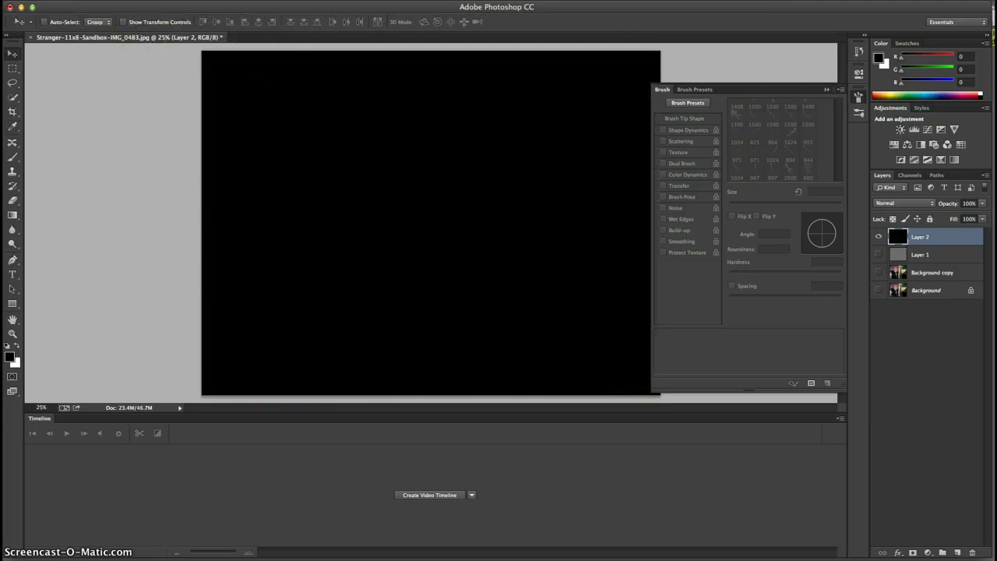
{"action": "key", "text": "super+z"}
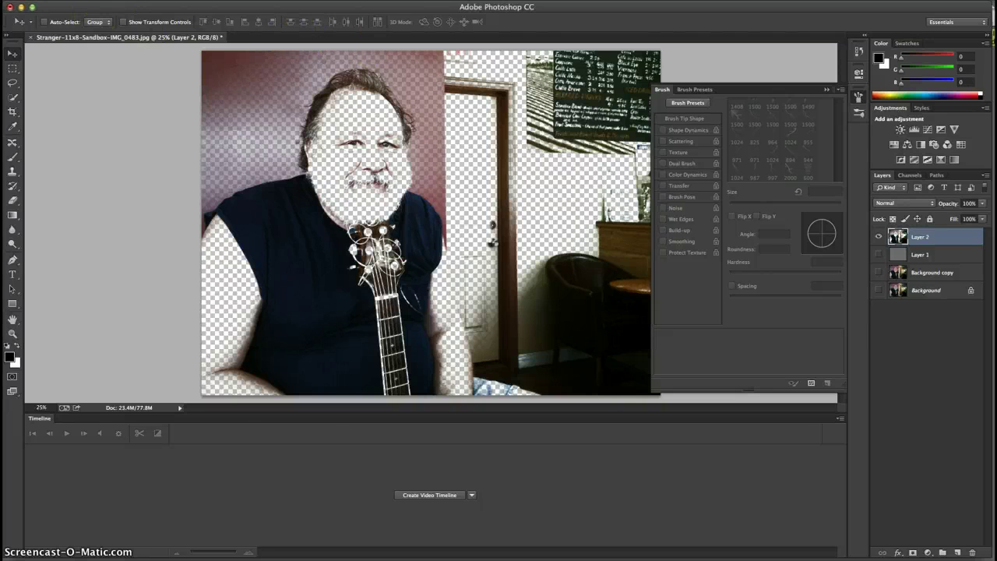
Fill Layer 2 with Black at 100% opacity with Preserve Transparency enabled.
{"action": "left_click", "coordinate": [116, 2]}
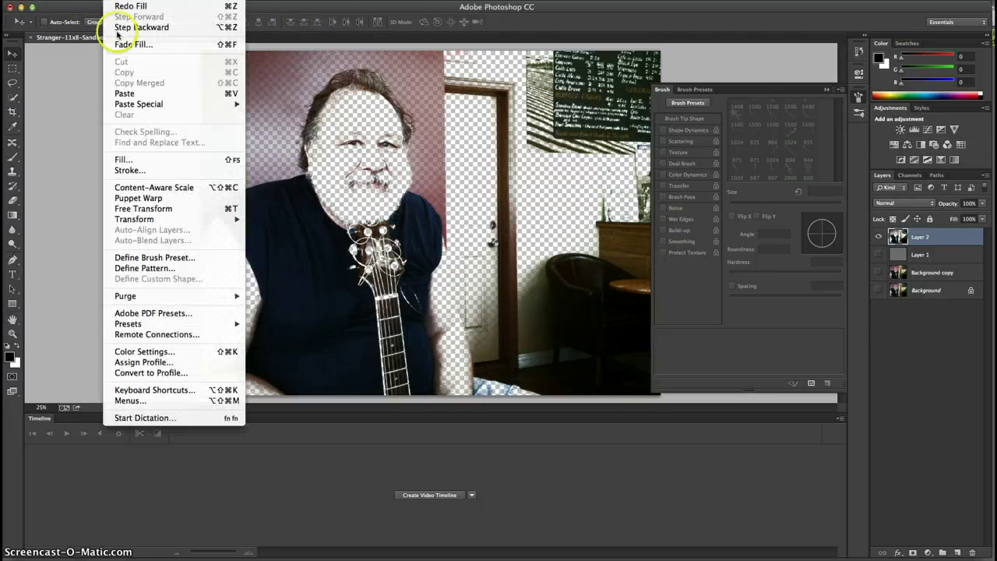
{"action": "left_click", "coordinate": [138, 156]}
{"action": "left_click", "coordinate": [450, 319]}
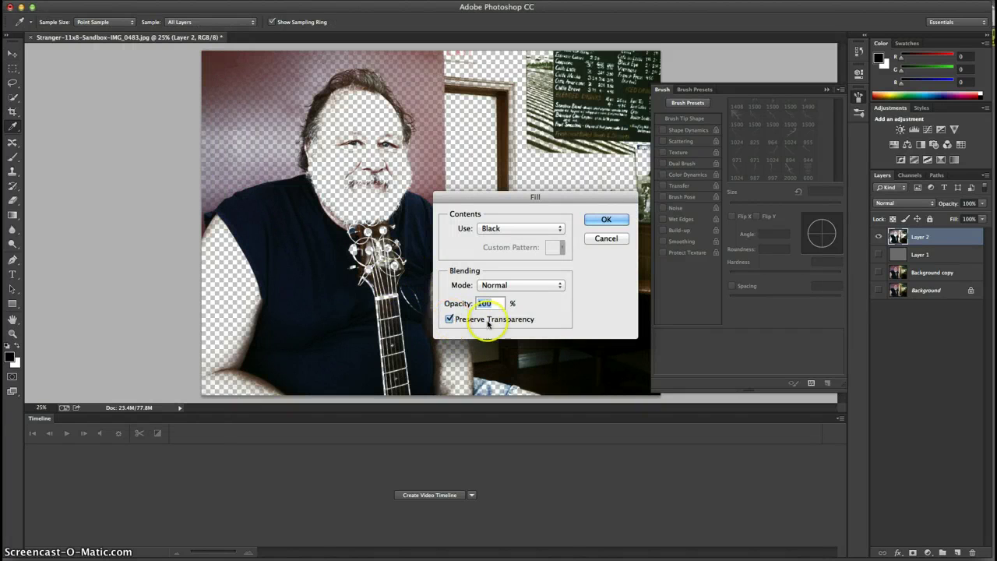
{"action": "left_click", "coordinate": [606, 218]}
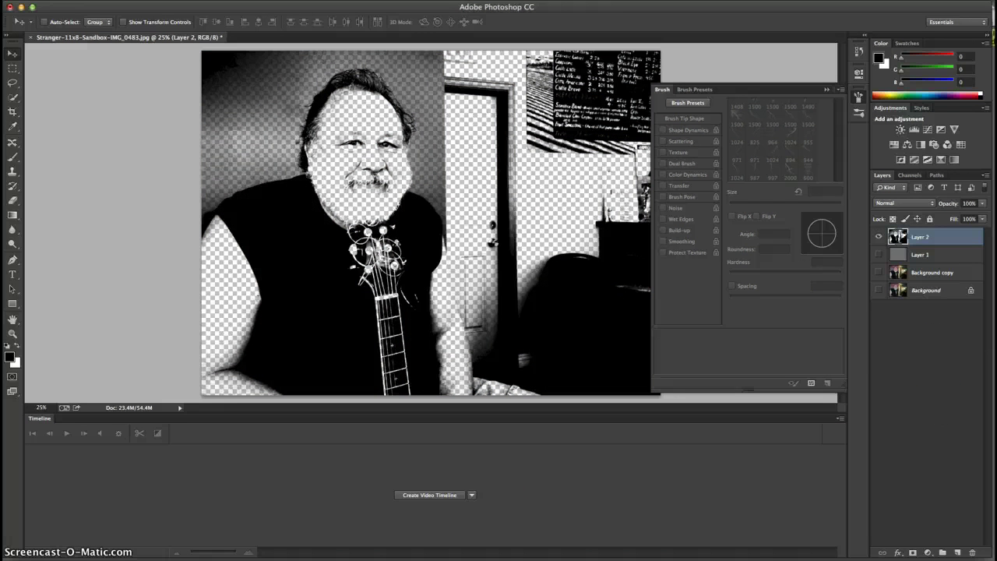
{"action": "key", "text": "super+p"}
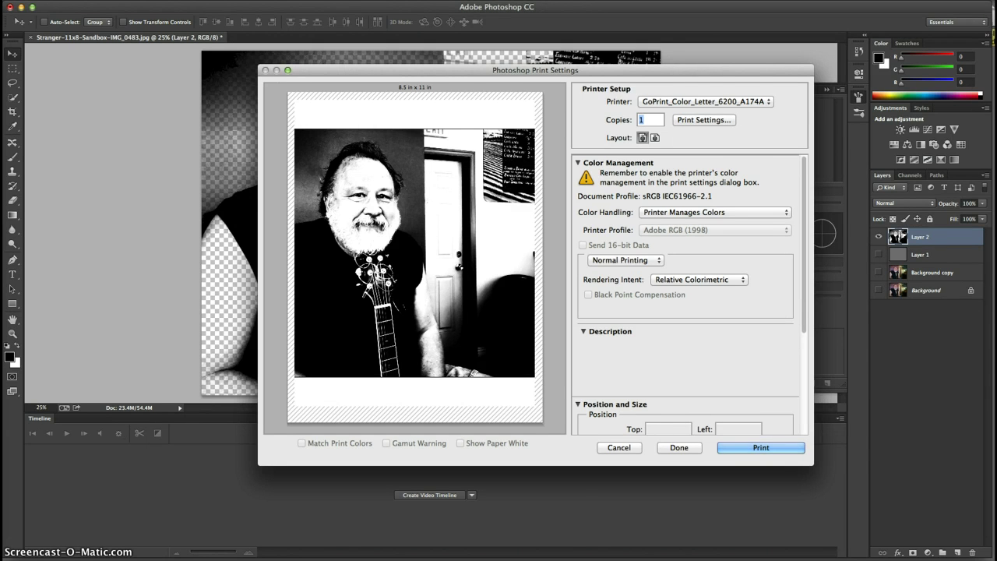
{"action": "left_click", "coordinate": [621, 448]}
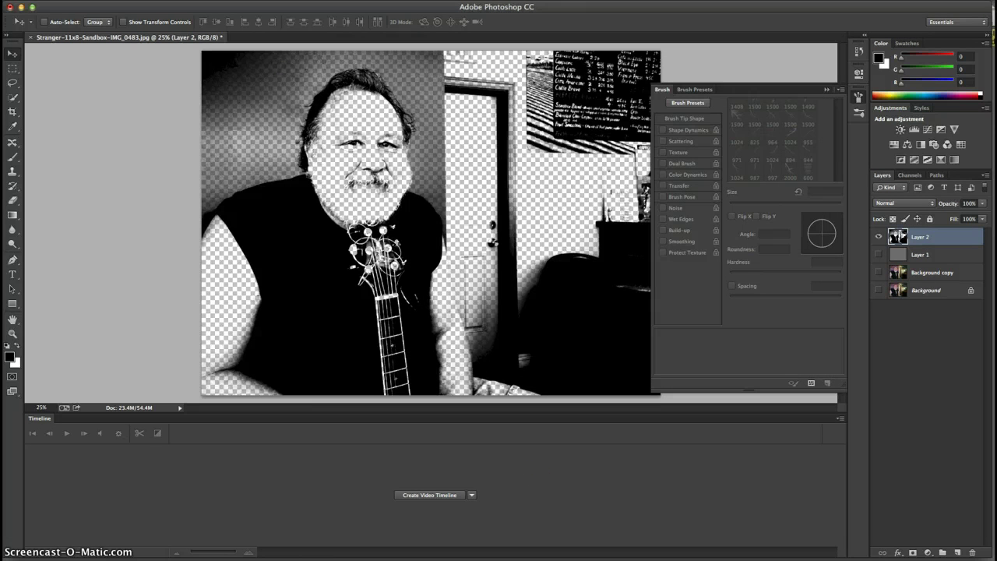
{"action": "key", "text": "F5"}
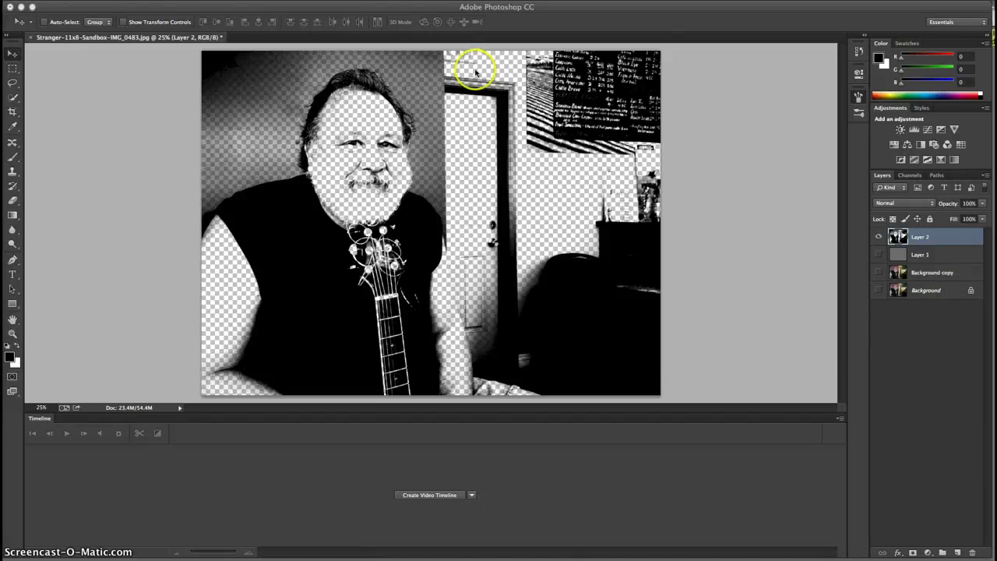
{"action": "key", "text": "F5"}
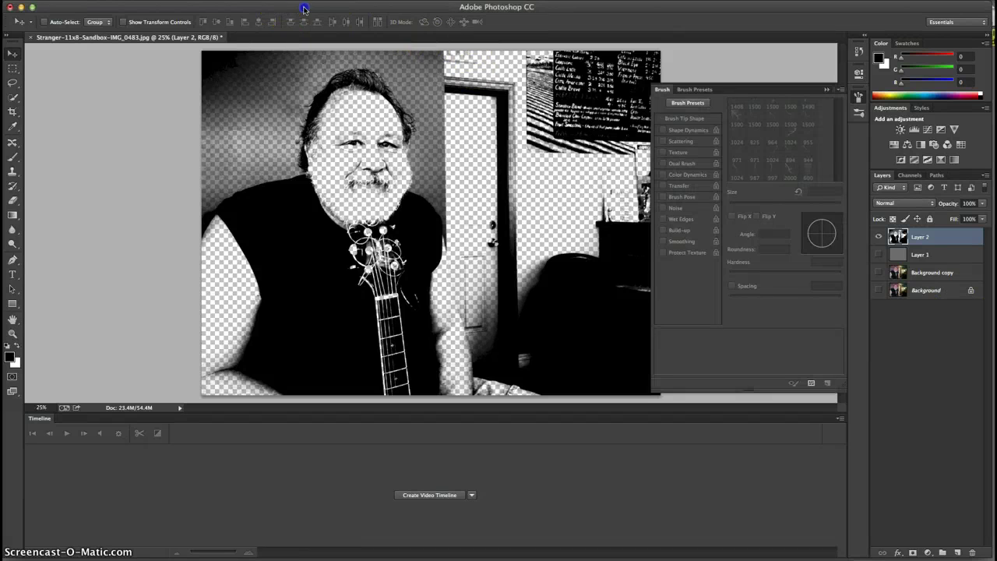
Show Layer 1 again and merge it with Layer 2 into a single layer.
{"action": "left_click", "coordinate": [879, 254]}
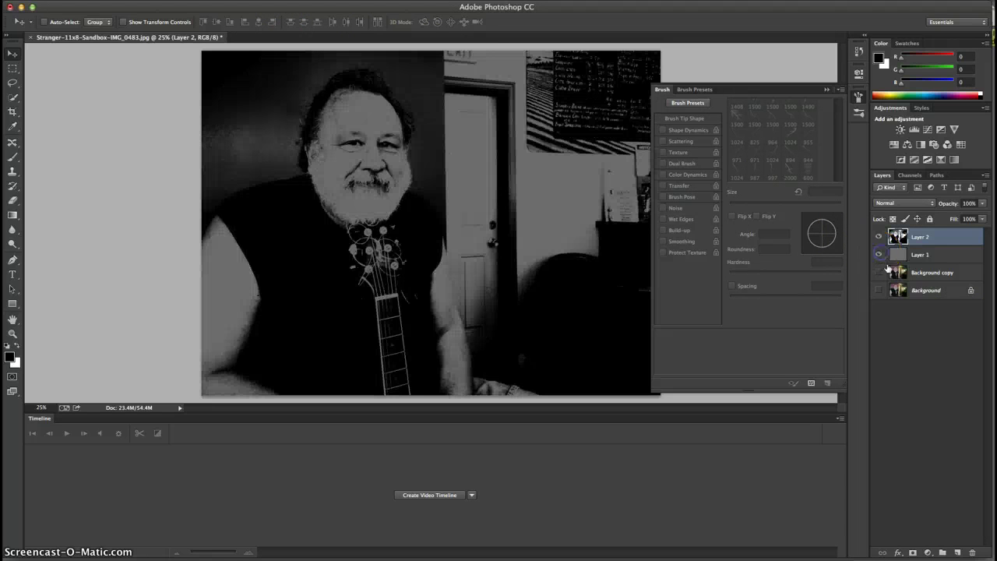
{"action": "left_click", "coordinate": [950, 255]}
{"action": "right_click", "coordinate": [950, 244]}
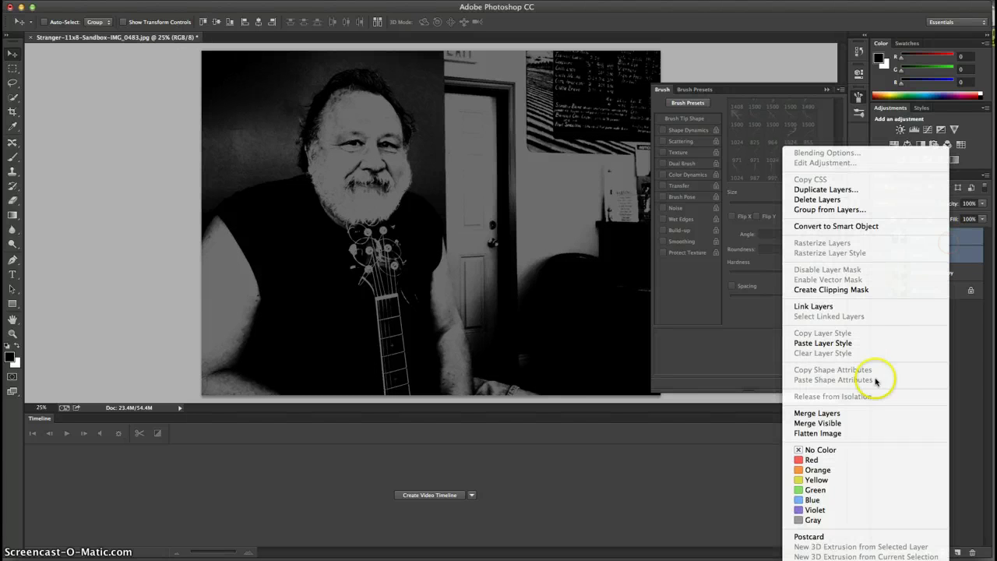
{"action": "left_click", "coordinate": [854, 413]}
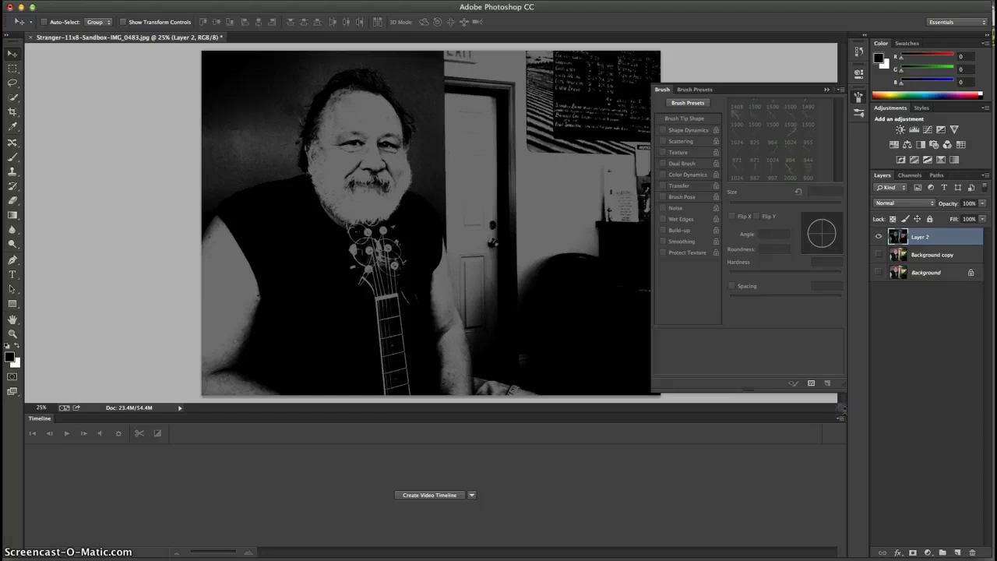
Rename the merged Layer 2 as MERGE and leave all layers deselected with Background copy hidden.
{"action": "left_click", "coordinate": [930, 238]}
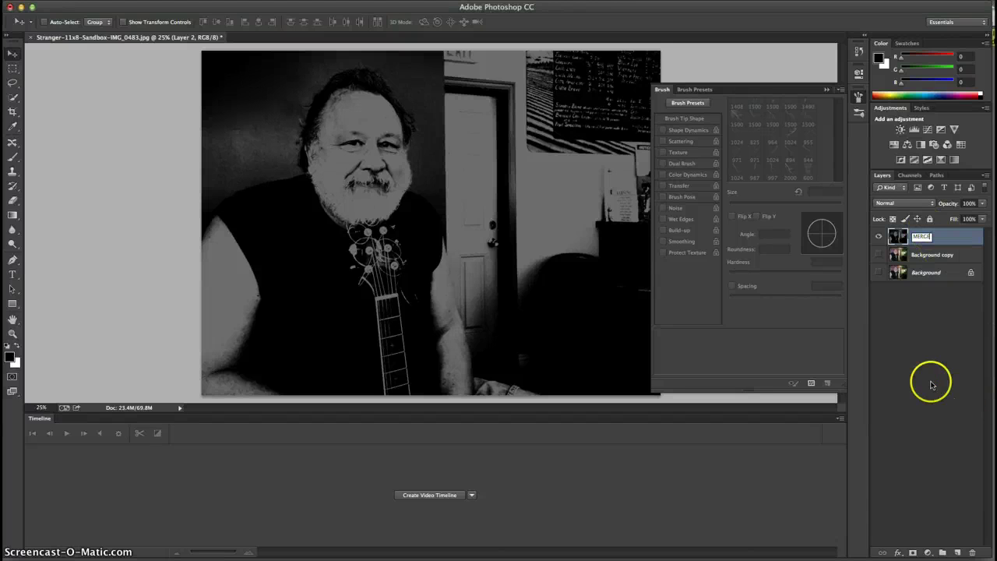
{"action": "key", "text": "Return"}
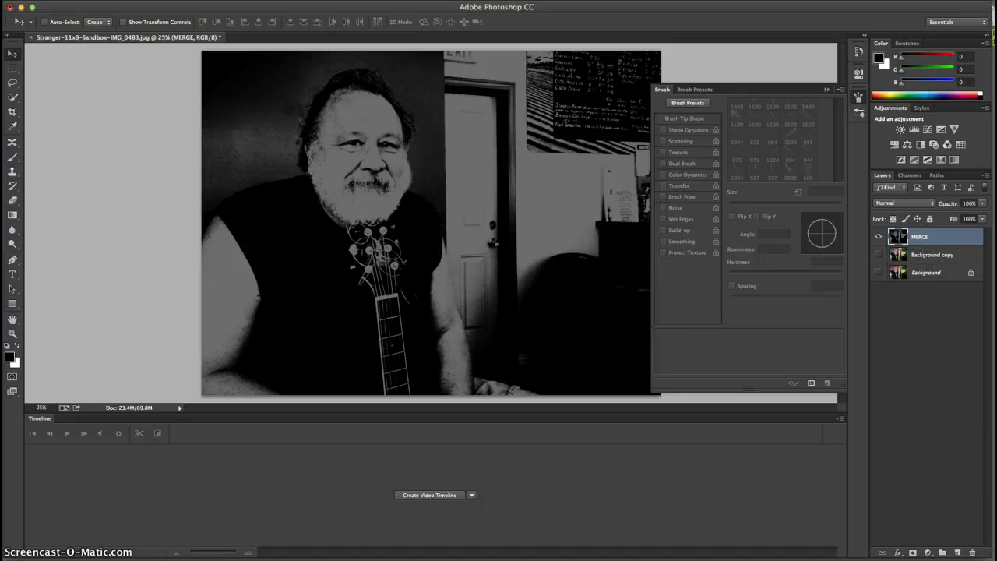
{"action": "left_click", "coordinate": [879, 255]}
{"action": "left_click", "coordinate": [915, 355]}
{"action": "left_click", "coordinate": [879, 254]}
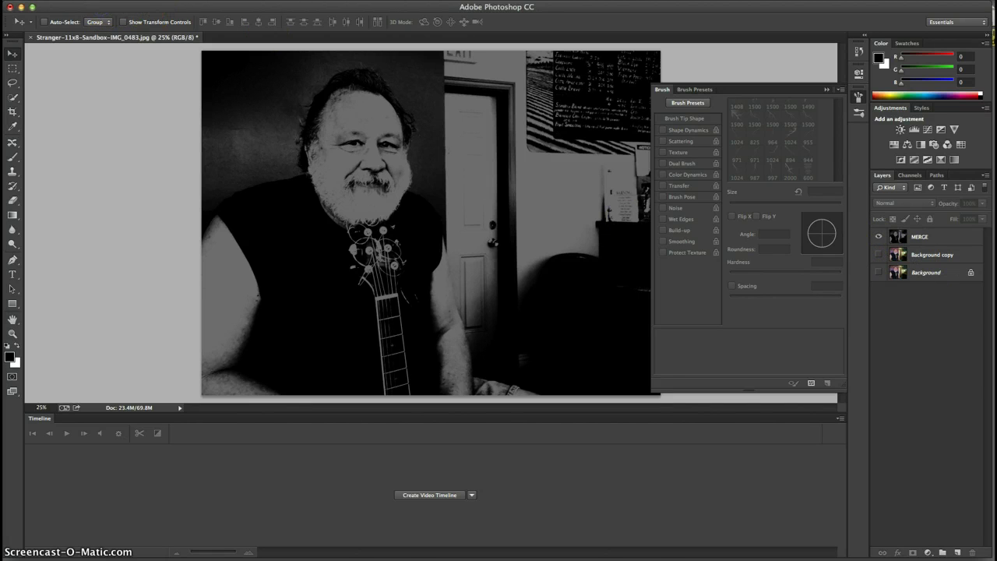
Create a new 3300 × 2475 pixel document at 300 pixels/inch in RGB Color with transparent background contents.
{"action": "left_click", "coordinate": [102, 4]}
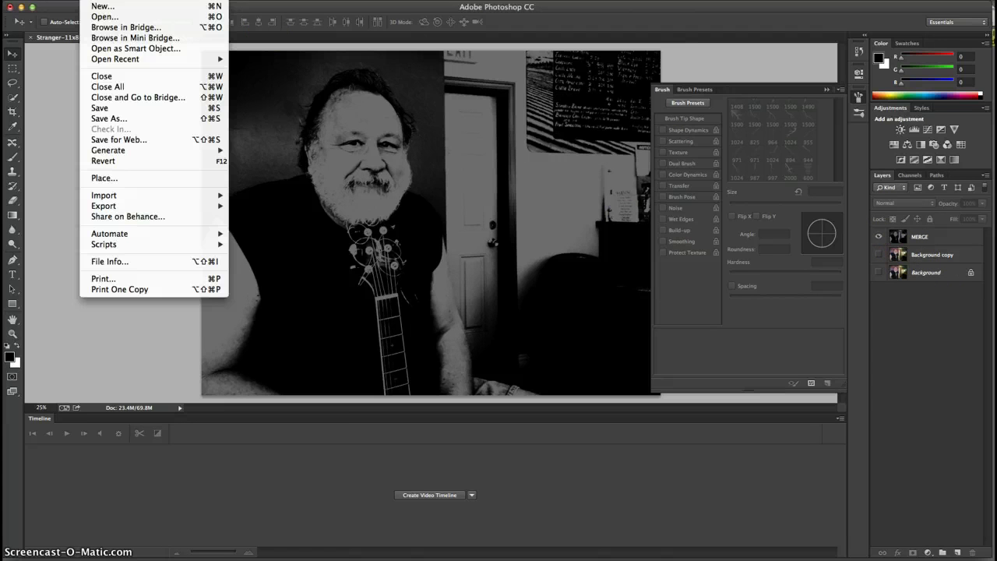
{"action": "left_click", "coordinate": [102, 6]}
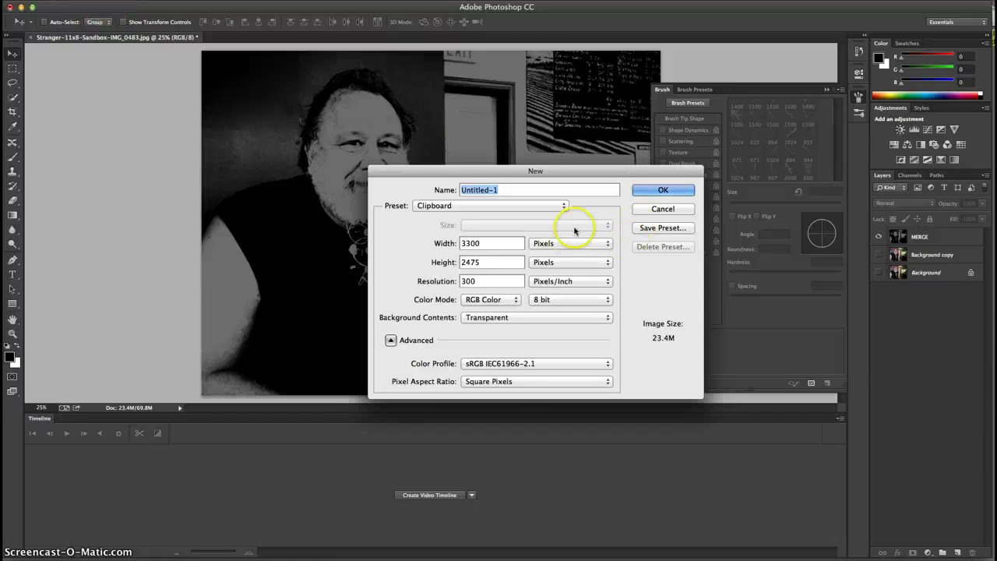
{"action": "left_click", "coordinate": [659, 191]}
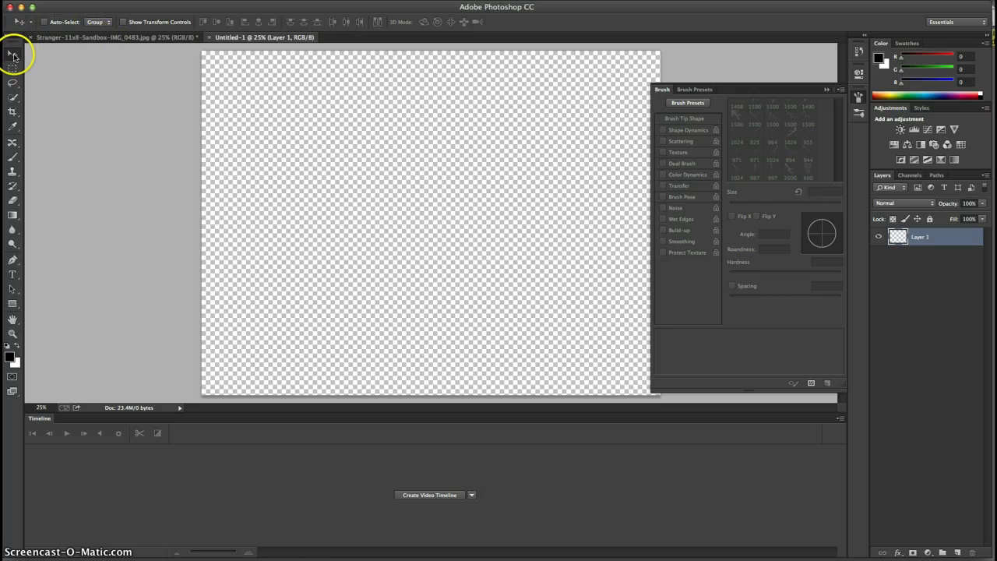
Select the whole blank canvas with the Rectangular Marquee, collapsing the Brush panel that covers part of it.
{"action": "left_click", "coordinate": [89, 0]}
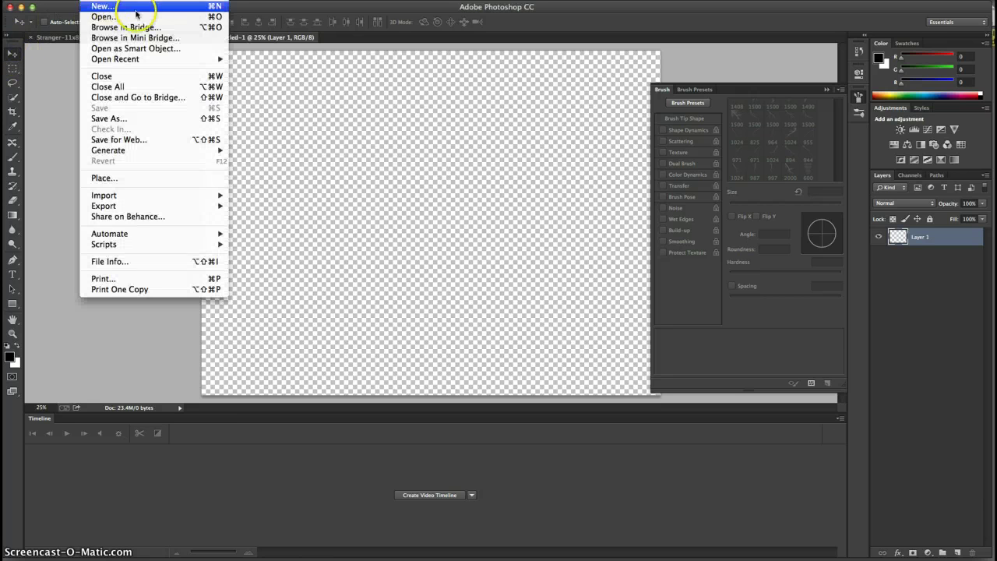
{"action": "left_click", "coordinate": [55, 92]}
{"action": "left_click", "coordinate": [13, 67]}
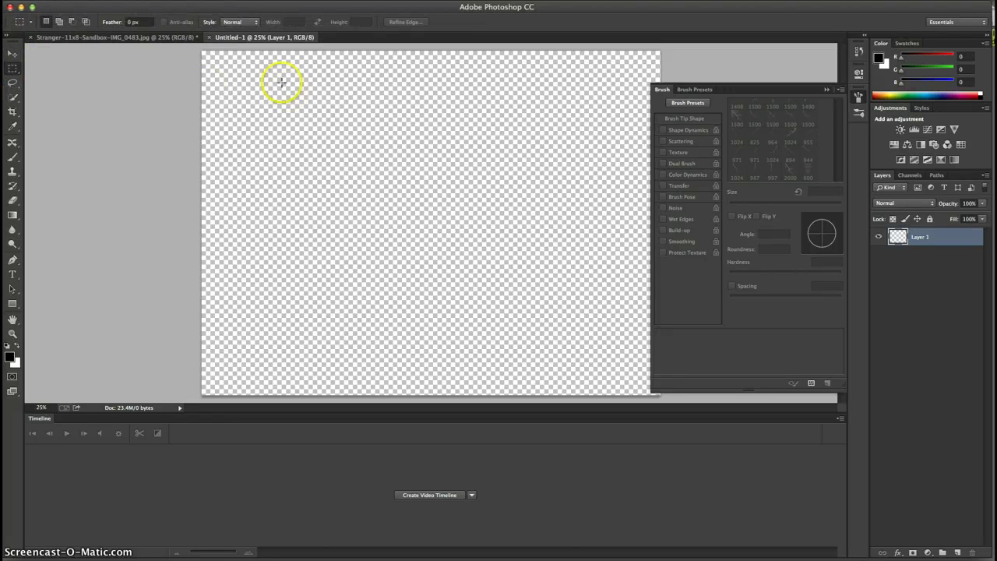
{"action": "left_click", "coordinate": [827, 89]}
{"action": "left_click_drag", "start_coordinate": [203, 52], "coordinate": [669, 400]}
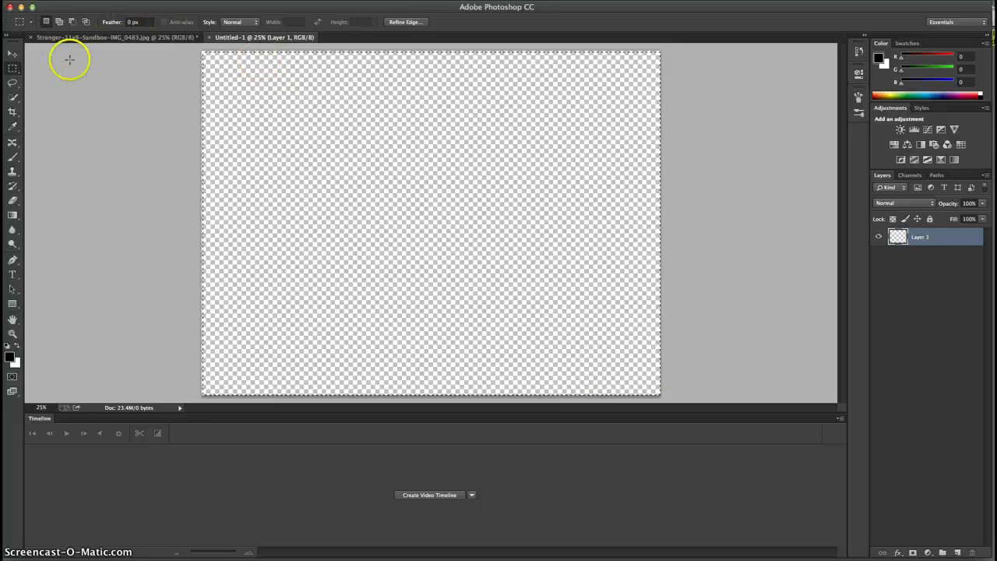
{"action": "left_click", "coordinate": [12, 53]}
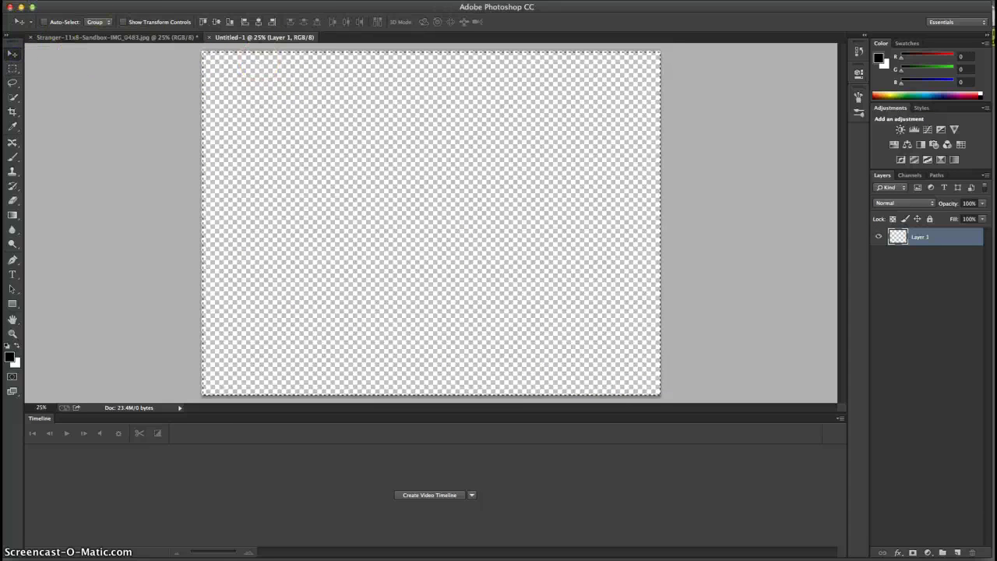
Fill the selected canvas on Layer 1 with White at 100% opacity in Normal mode.
{"action": "left_click", "coordinate": [124, 1]}
{"action": "left_click", "coordinate": [136, 160]}
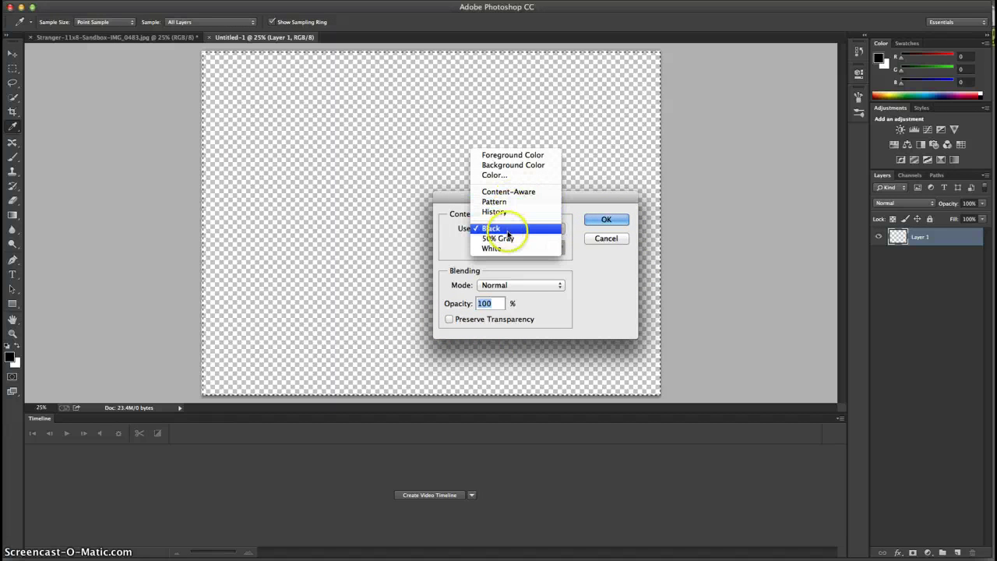
{"action": "left_click", "coordinate": [607, 220]}
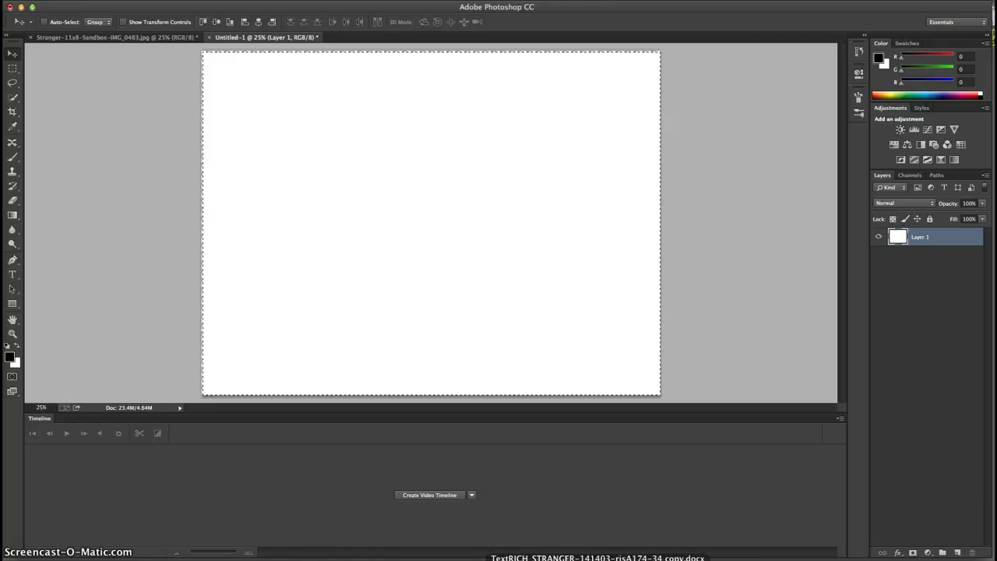
Switch to the Word document, copy all of its business and contact text, and close its window.
{"action": "left_click", "coordinate": [598, 558]}
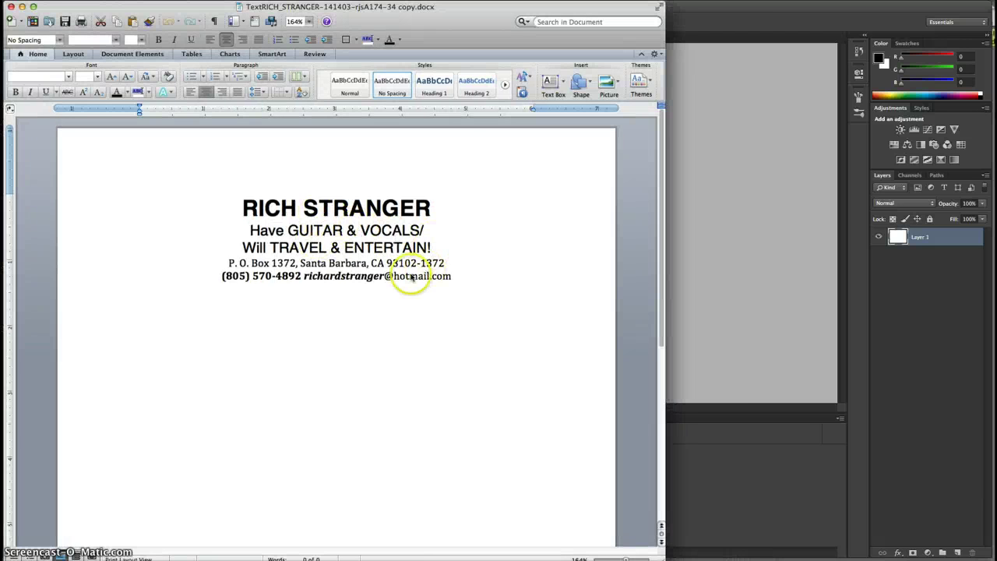
{"action": "key", "text": "super+a"}
{"action": "key", "text": "super+c"}
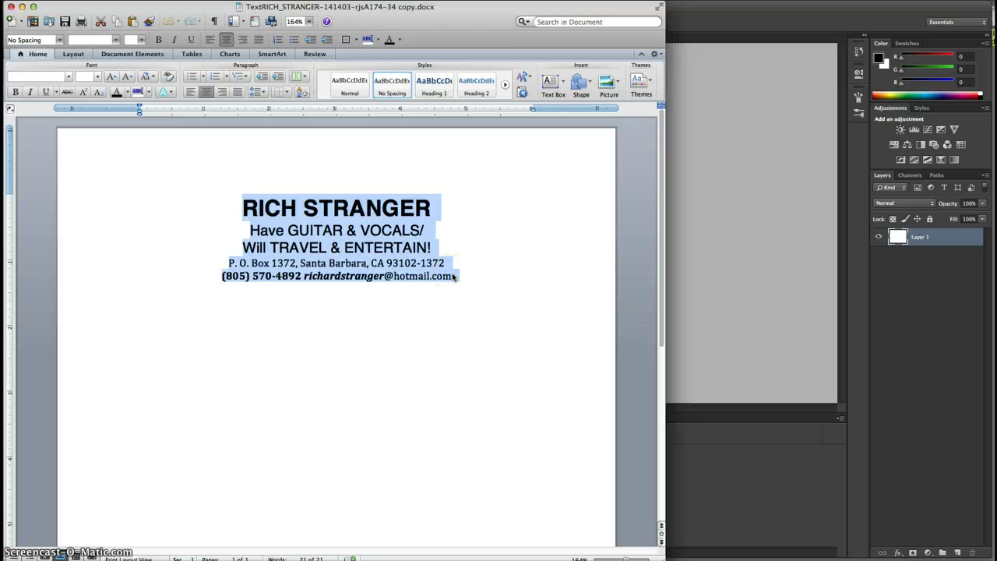
{"action": "left_click", "coordinate": [12, 7]}
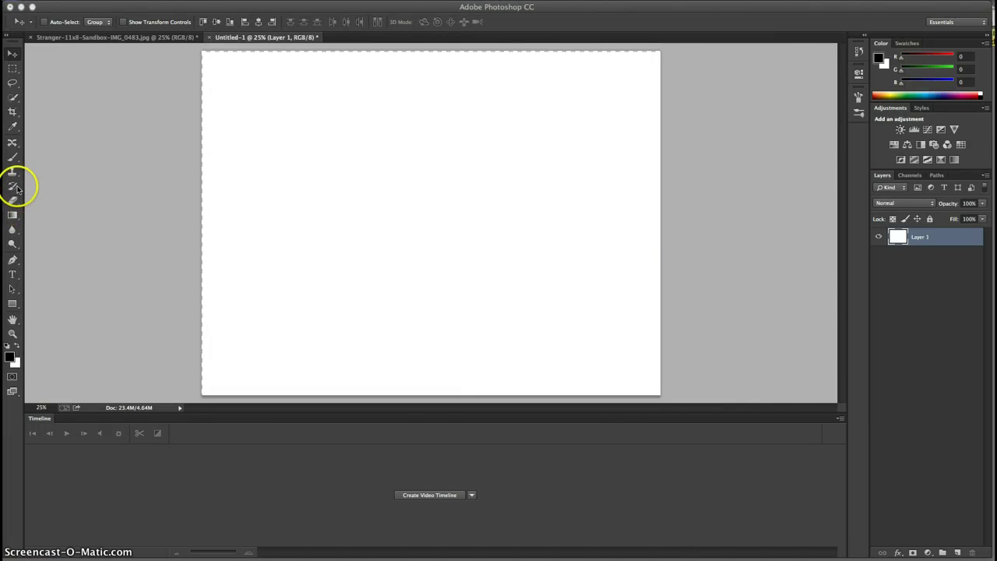
Draw a large text box across the upper and middle part of the white canvas and paste the copied text into it.
{"action": "left_click", "coordinate": [11, 274]}
{"action": "left_click_drag", "start_coordinate": [221, 88], "coordinate": [576, 302]}
{"action": "right_click", "coordinate": [298, 189]}
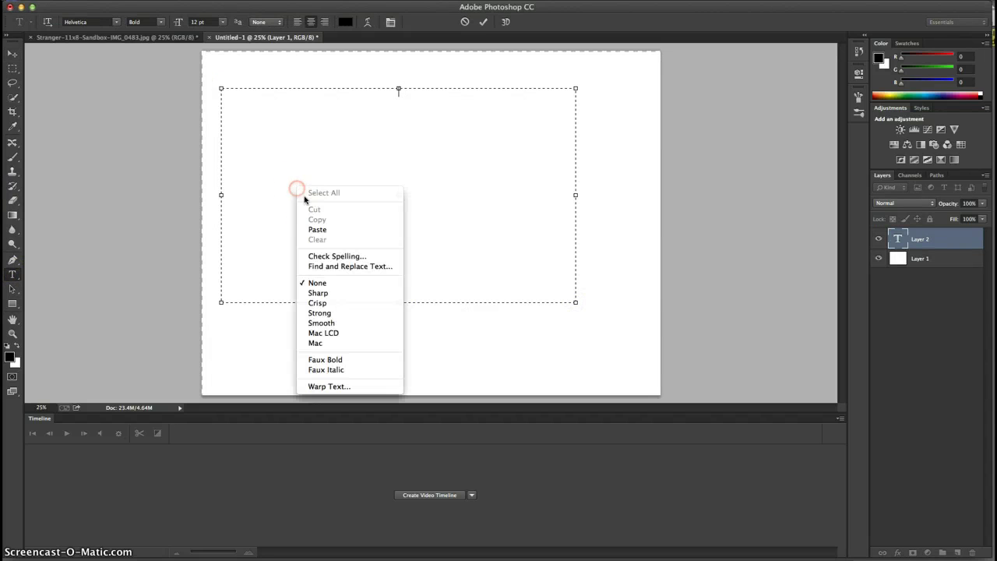
{"action": "left_click", "coordinate": [323, 227]}
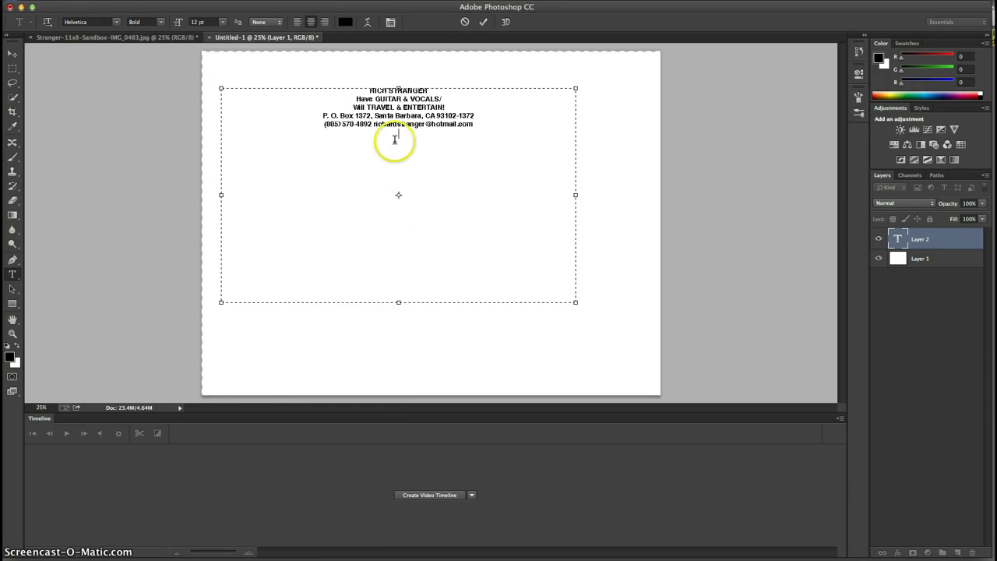
Set the font size of all the pasted text to 34 pt.
{"action": "left_click_drag", "start_coordinate": [485, 124], "coordinate": [363, 89]}
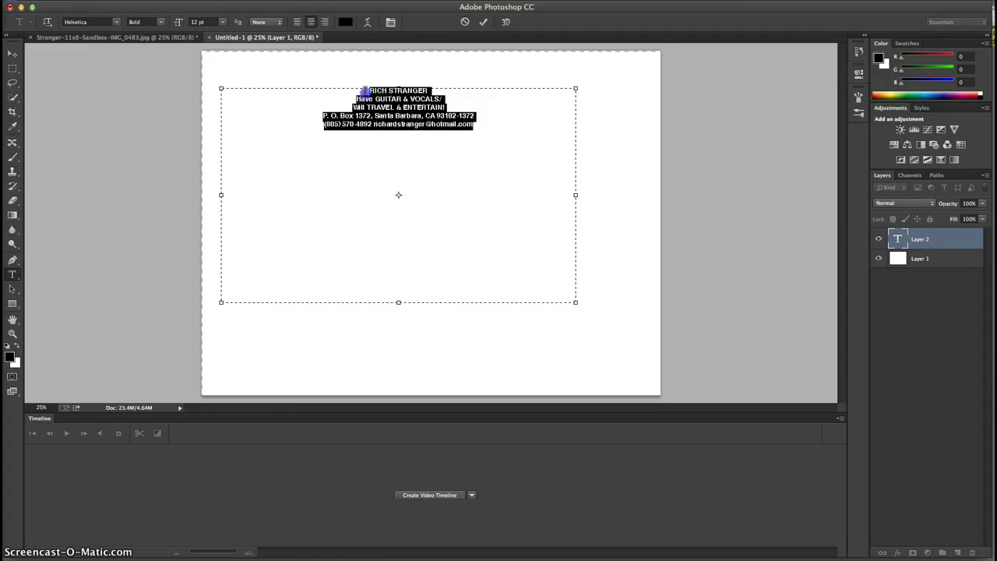
{"action": "left_click", "coordinate": [221, 23]}
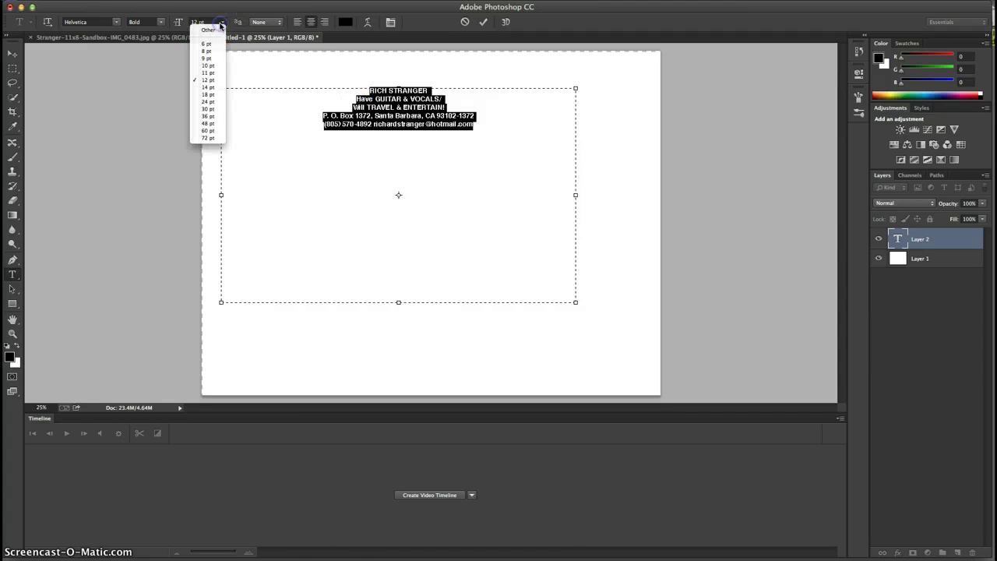
{"action": "left_click", "coordinate": [199, 22]}
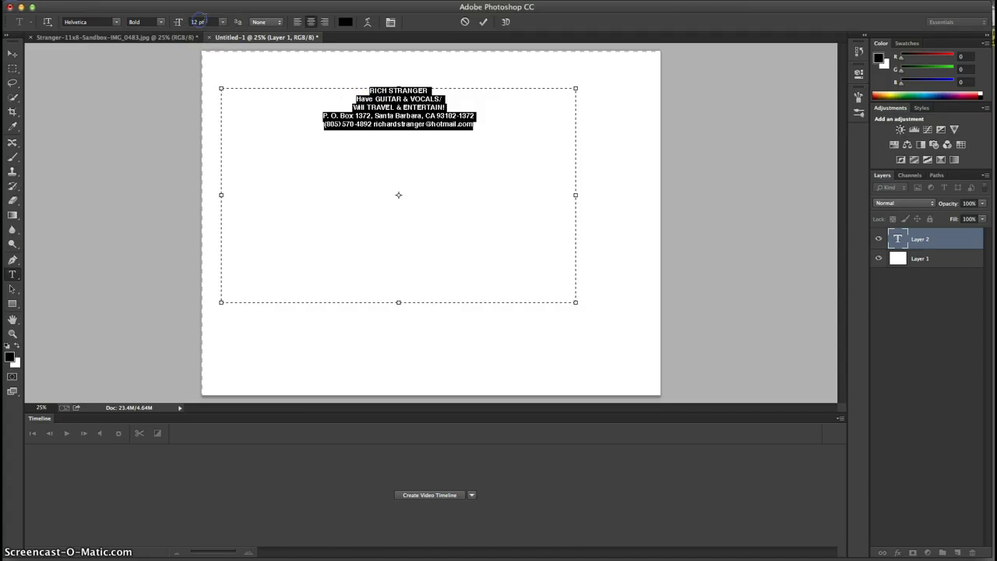
{"action": "key", "text": "BackSpace"}
{"action": "key", "text": "Return"}
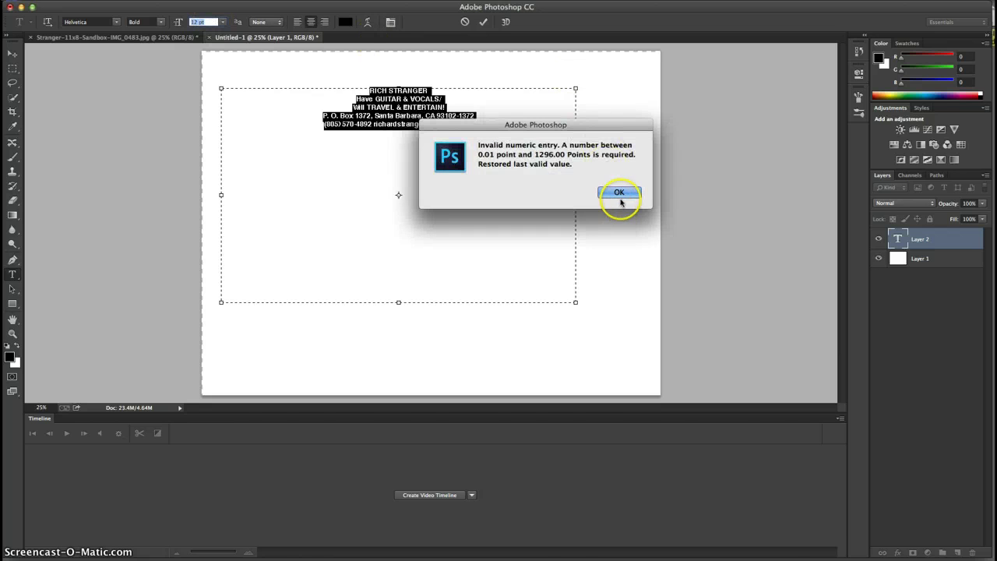
{"action": "left_click", "coordinate": [620, 199]}
{"action": "left_click", "coordinate": [201, 23]}
{"action": "type", "text": "34"}
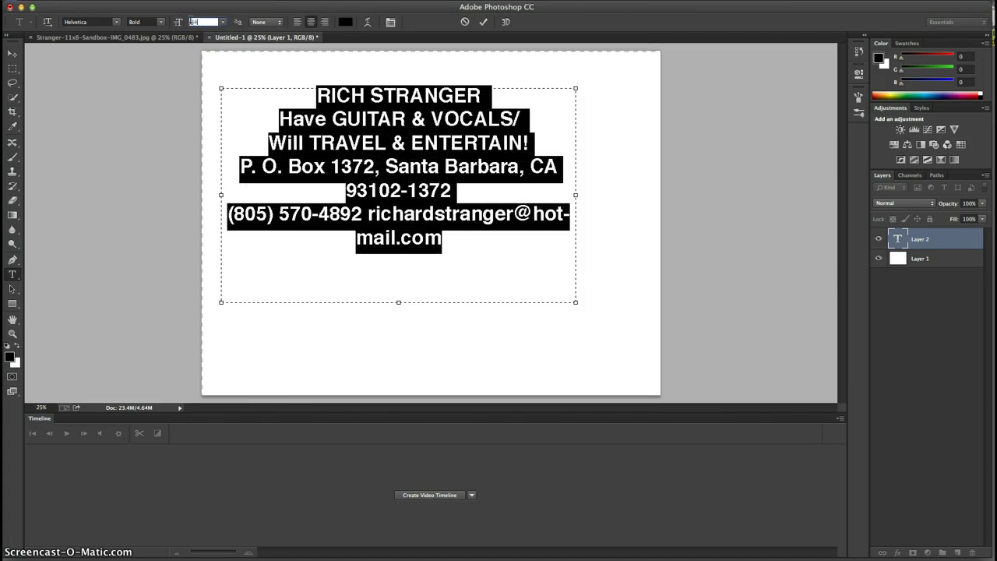
{"action": "key", "text": "Return"}
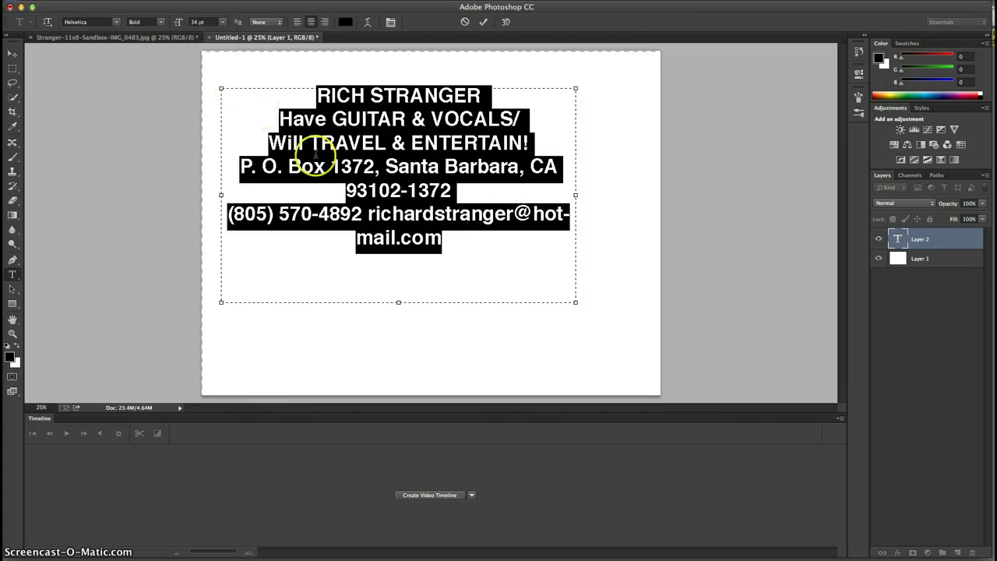
Widen the text box almost to the right edge of the canvas.
{"action": "left_click", "coordinate": [575, 195]}
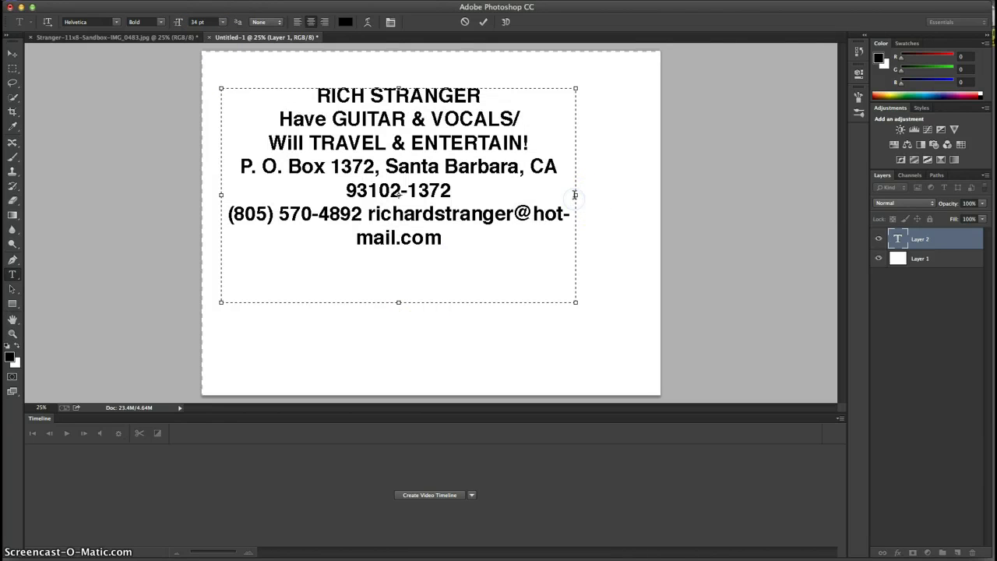
{"action": "left_click", "coordinate": [583, 198]}
{"action": "left_click_drag", "start_coordinate": [582, 196], "coordinate": [642, 193]}
Set the font size of all the text in the box to 25 pt.
{"action": "left_click_drag", "start_coordinate": [475, 239], "coordinate": [342, 99]}
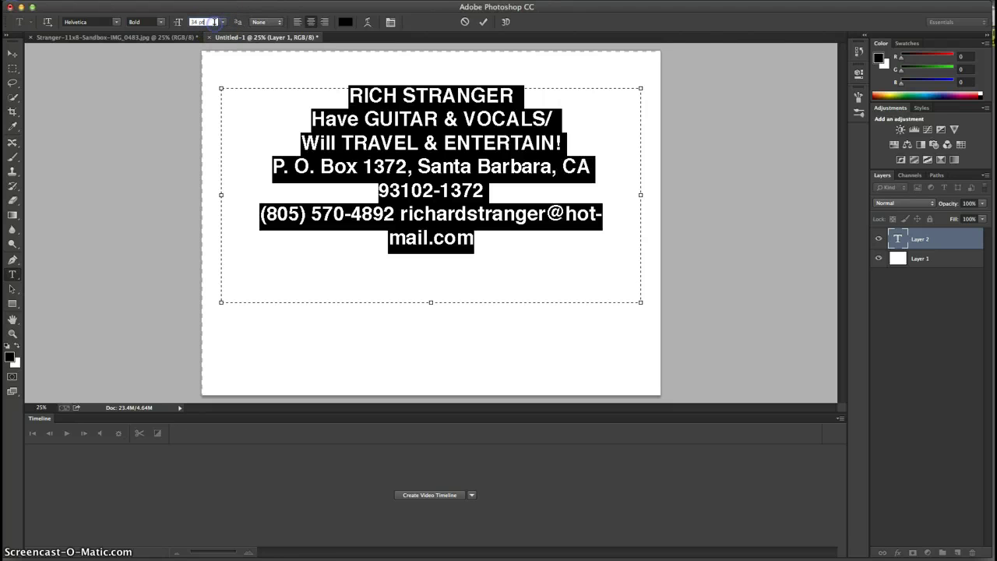
{"action": "key", "text": "Return"}
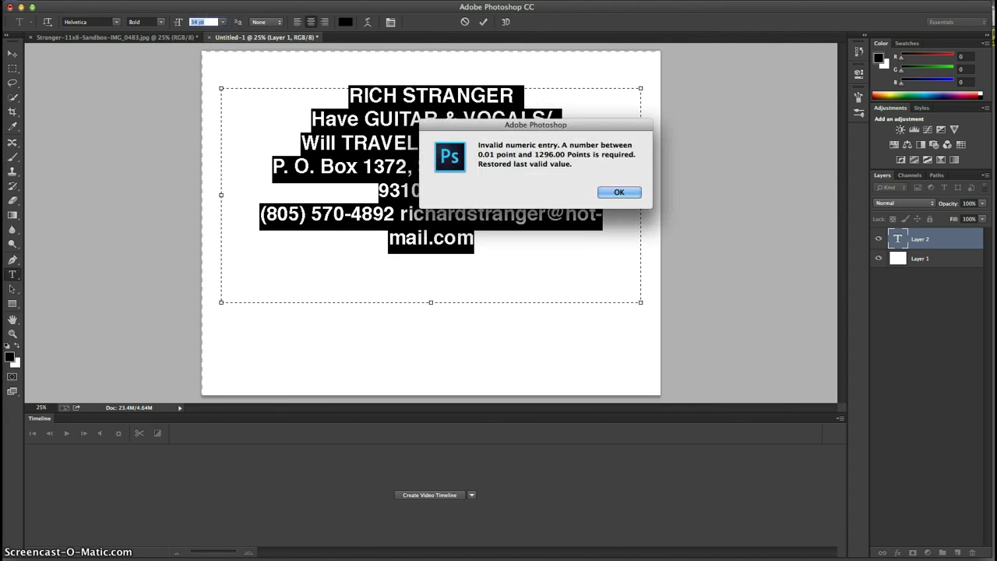
{"action": "left_click", "coordinate": [618, 192]}
{"action": "left_click", "coordinate": [205, 21]}
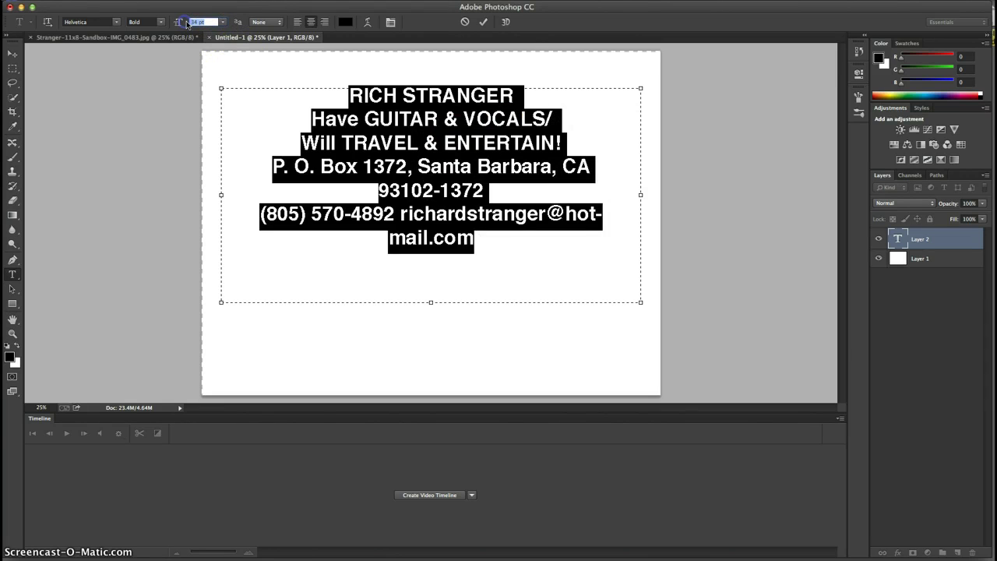
{"action": "type", "text": "25"}
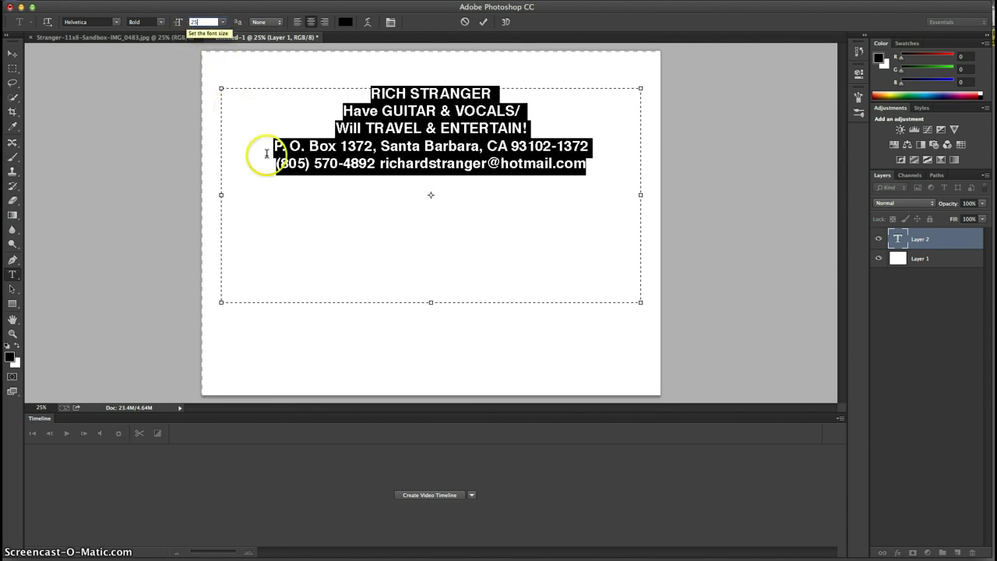
Shorten the text box to about 2.4 in high and narrow it from both sides to fit the text.
{"action": "left_click_drag", "start_coordinate": [431, 302], "coordinate": [430, 187]}
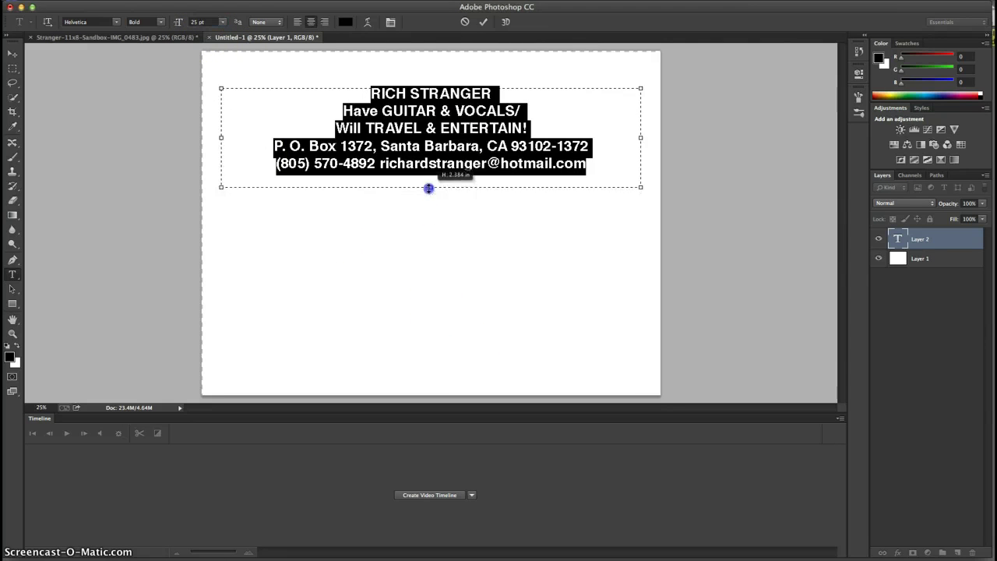
{"action": "left_click", "coordinate": [241, 139]}
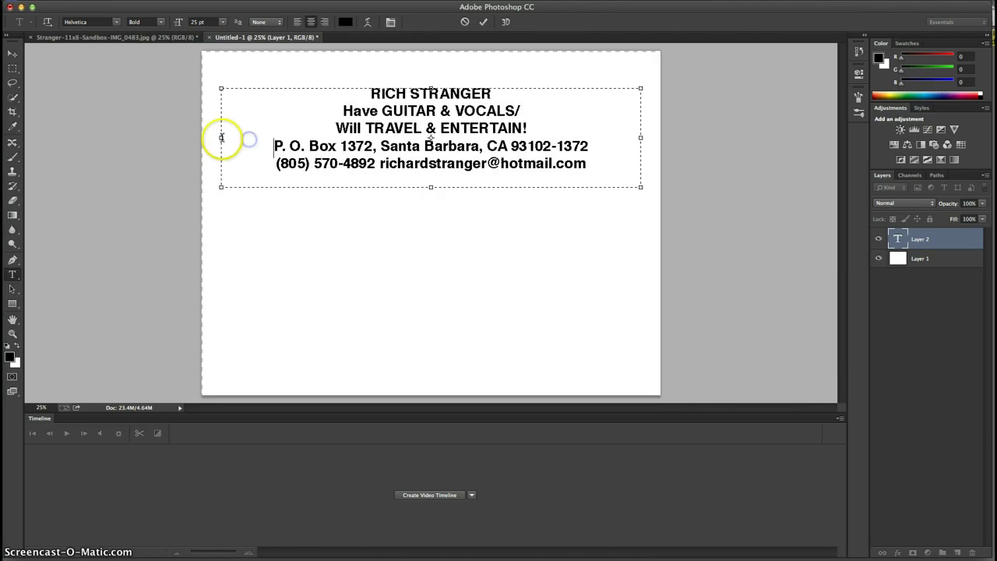
{"action": "left_click_drag", "start_coordinate": [220, 138], "coordinate": [272, 138]}
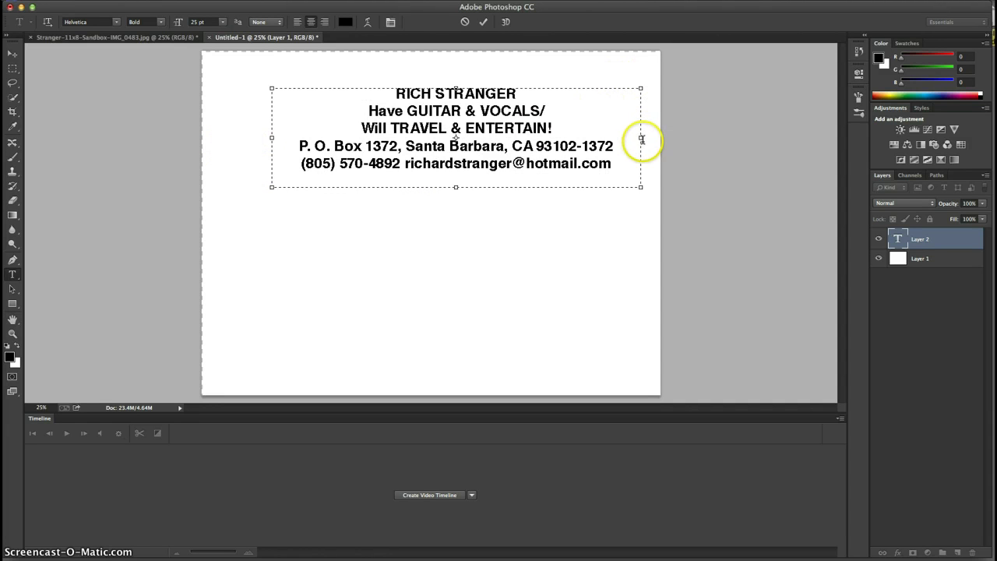
{"action": "left_click_drag", "start_coordinate": [641, 138], "coordinate": [630, 137]}
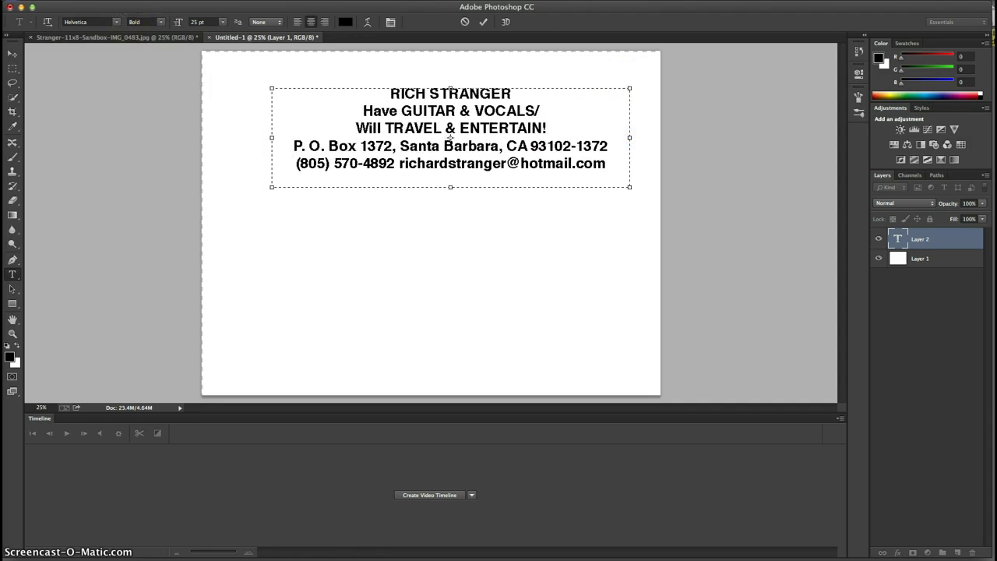
{"action": "left_click", "coordinate": [89, 0]}
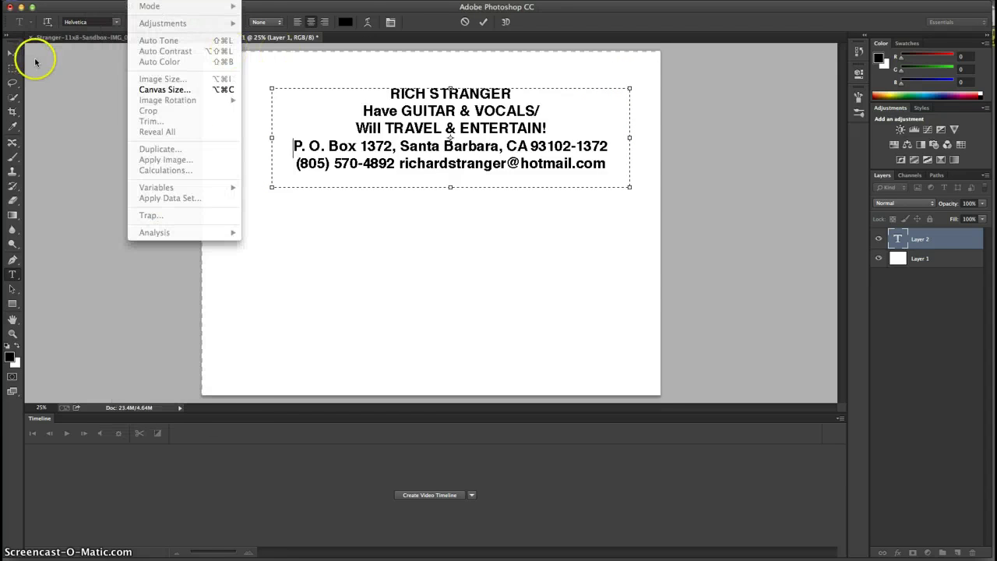
{"action": "left_click", "coordinate": [12, 53]}
{"action": "left_click", "coordinate": [90, 0]}
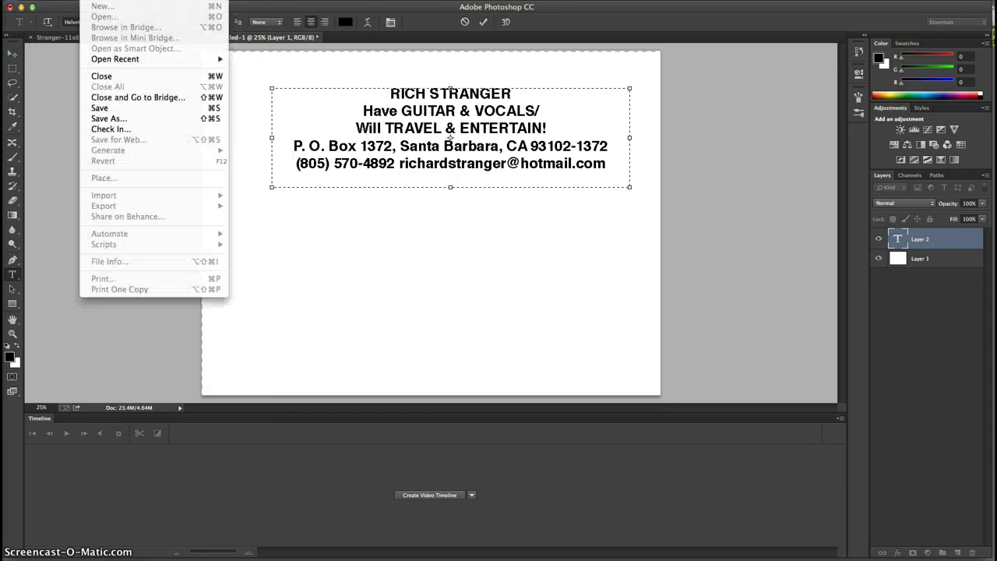
{"action": "mouse_move", "coordinate": [117, 0]}
{"action": "left_click", "coordinate": [296, 284]}
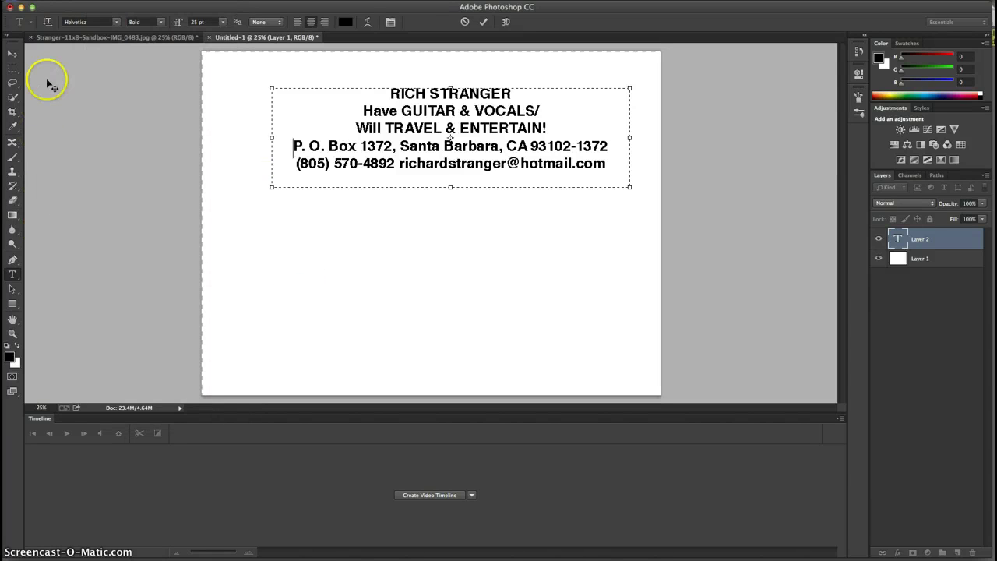
Define the contact text as a brush preset named after the performer plus TEXT-2252, and close the text document without saving.
{"action": "left_click", "coordinate": [18, 56]}
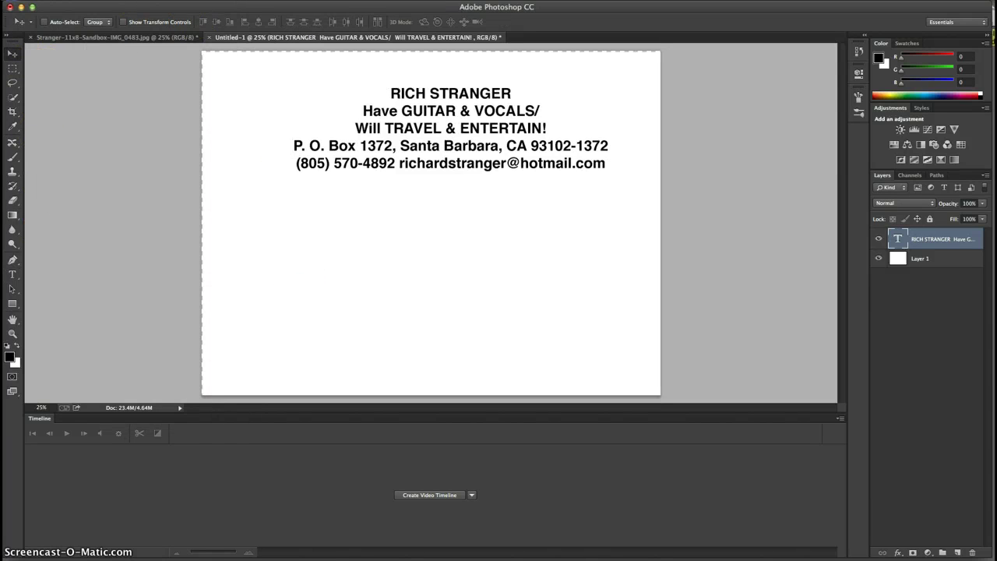
{"action": "left_click", "coordinate": [121, 0]}
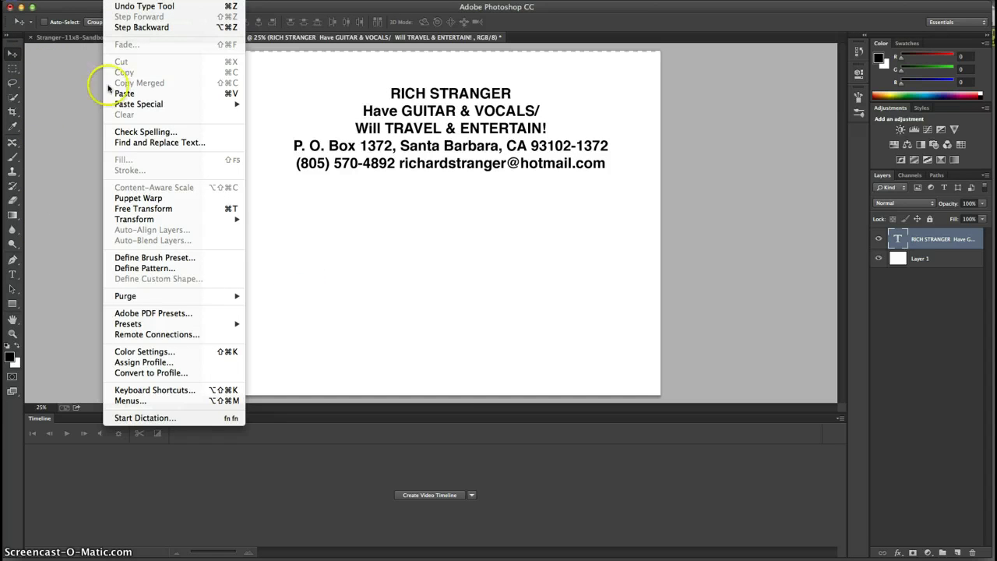
{"action": "left_click", "coordinate": [164, 258]}
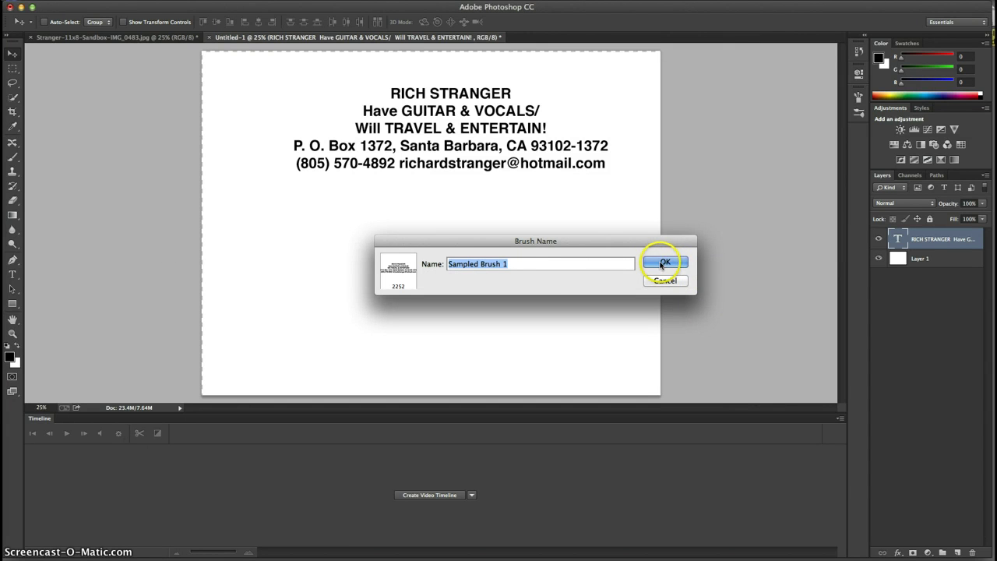
{"action": "left_click", "coordinate": [540, 265]}
{"action": "type", "text": "Ric"}
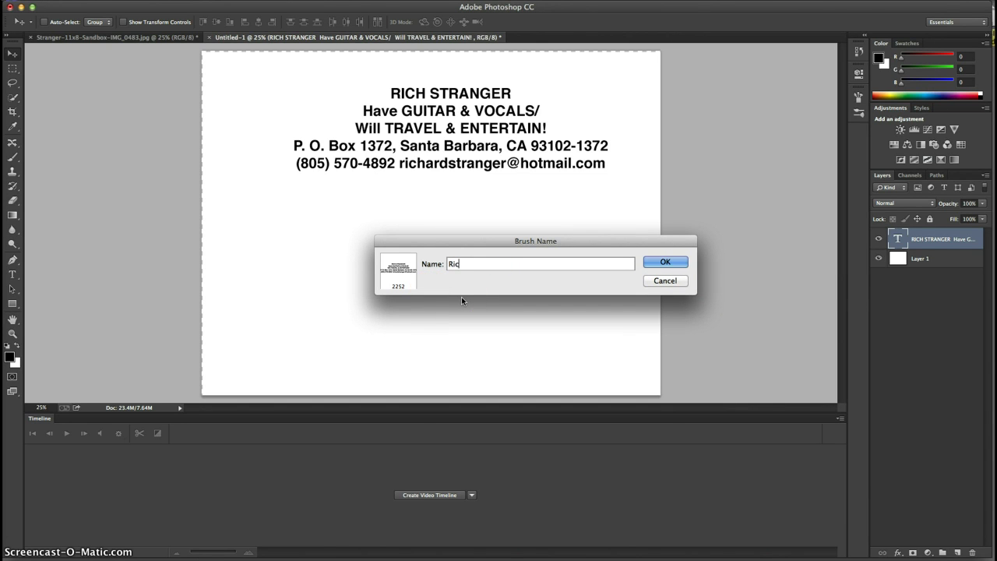
{"action": "type", "text": "hTEXT"}
{"action": "left_click", "coordinate": [496, 293]}
{"action": "type", "text": "-2252"}
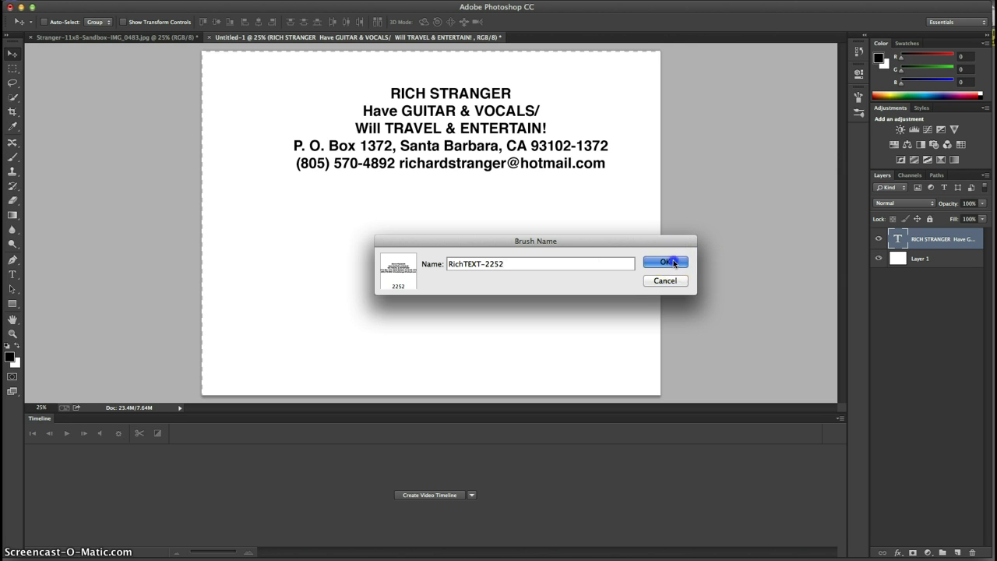
{"action": "left_click", "coordinate": [675, 263]}
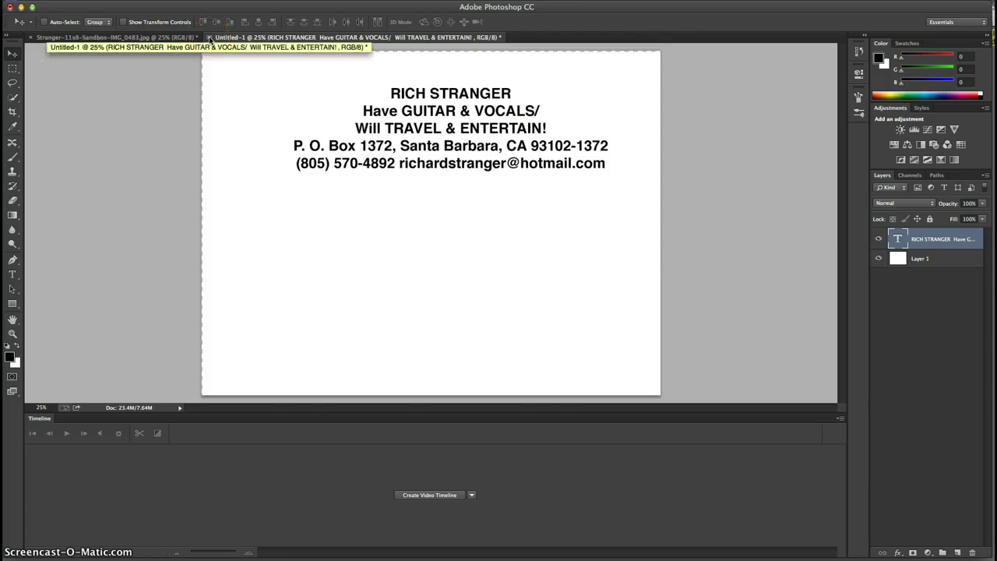
{"action": "left_click", "coordinate": [210, 38]}
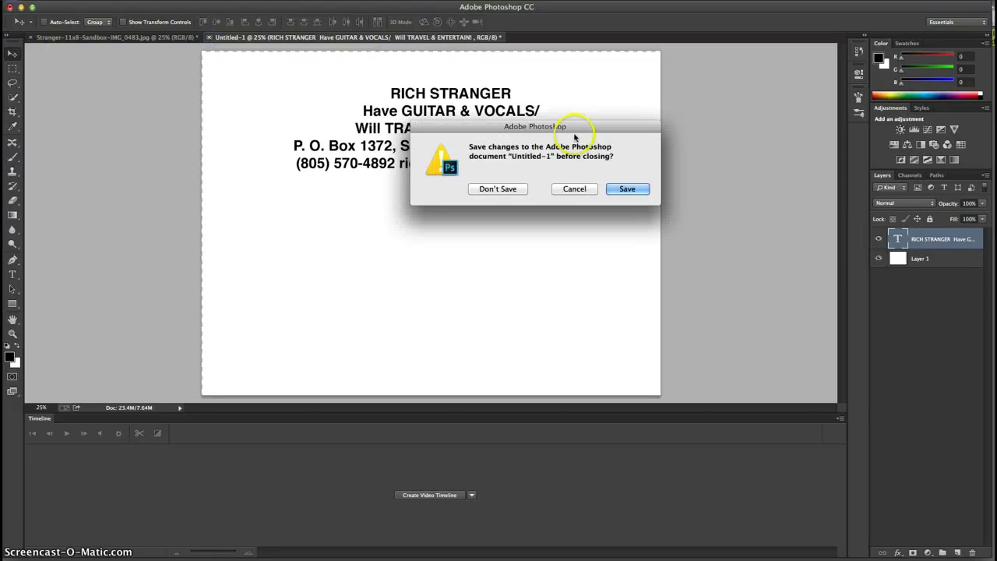
{"action": "left_click", "coordinate": [503, 188]}
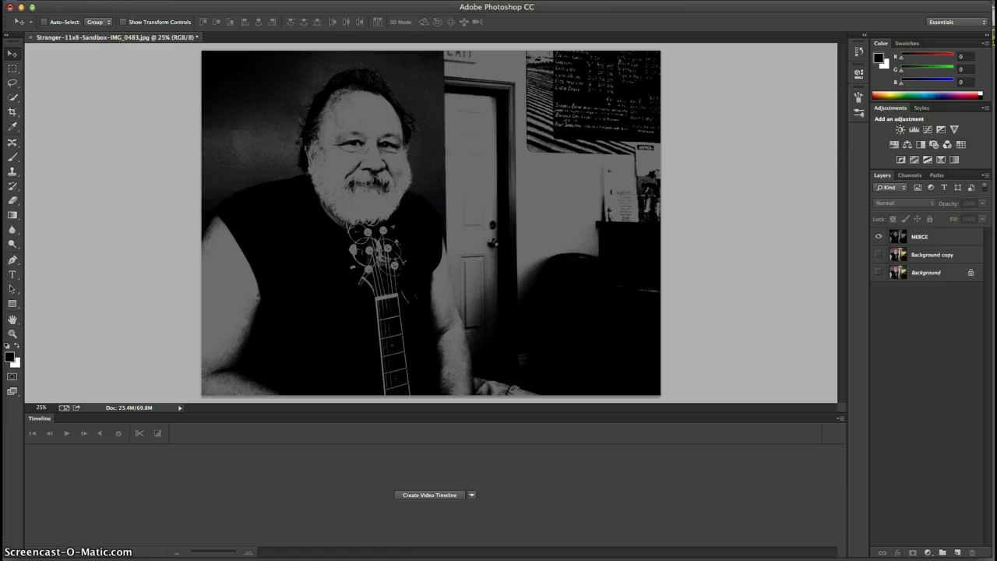
Add two new blank layers above the MERGE layer in the portrait document.
{"action": "left_click", "coordinate": [85, 1]}
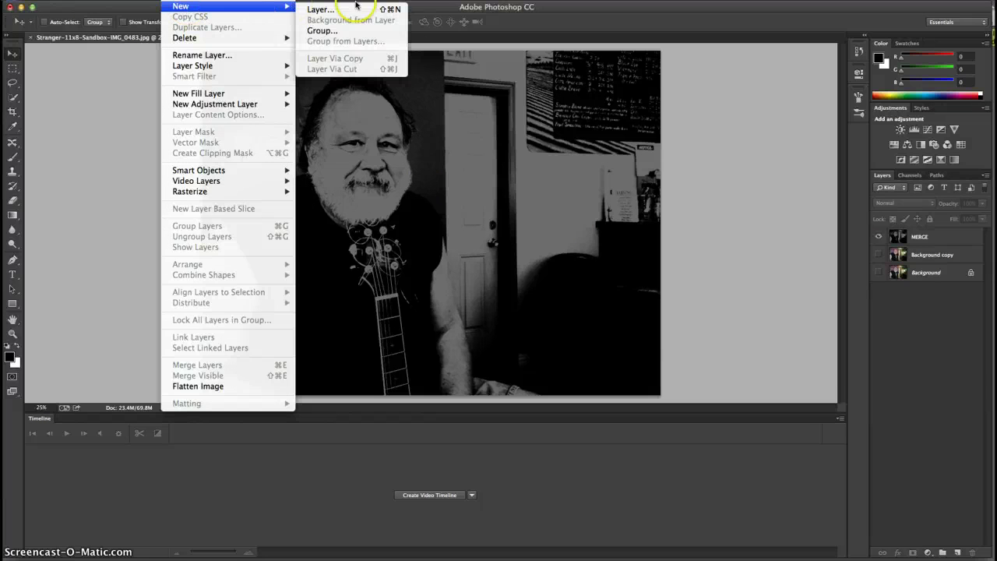
{"action": "left_click", "coordinate": [908, 389]}
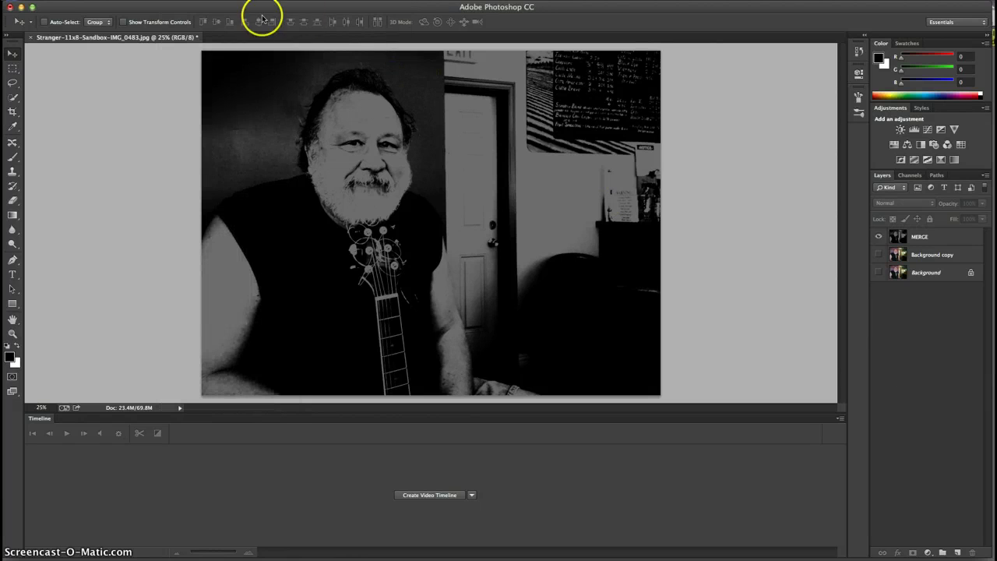
{"action": "left_click", "coordinate": [199, 1]}
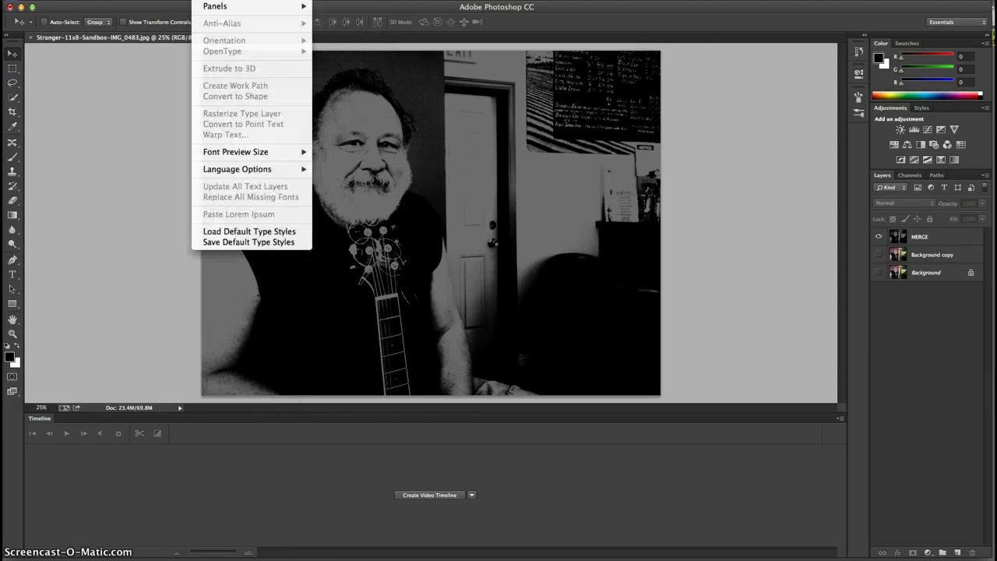
{"action": "mouse_move", "coordinate": [187, 6]}
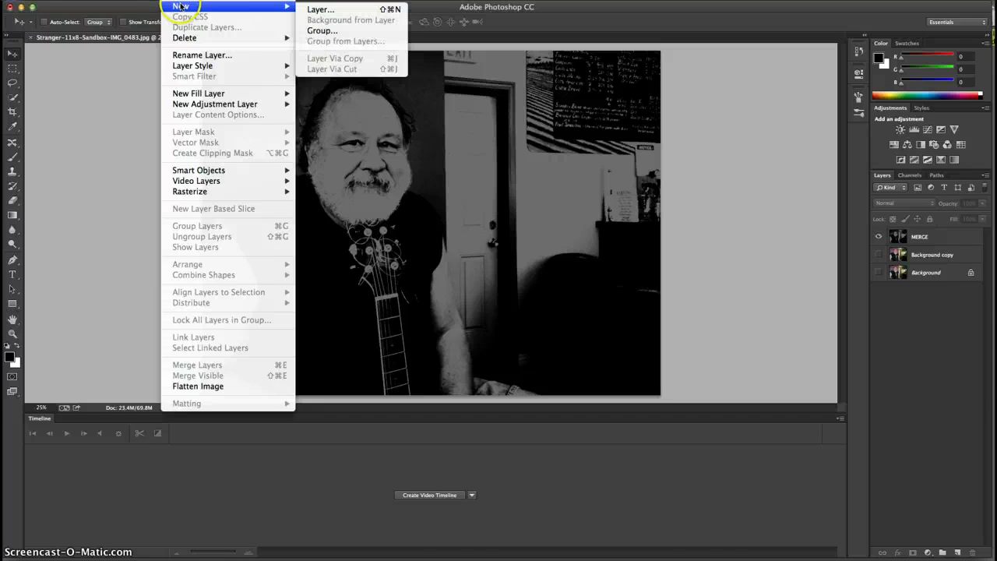
{"action": "left_click", "coordinate": [321, 11]}
{"action": "left_click", "coordinate": [646, 248]}
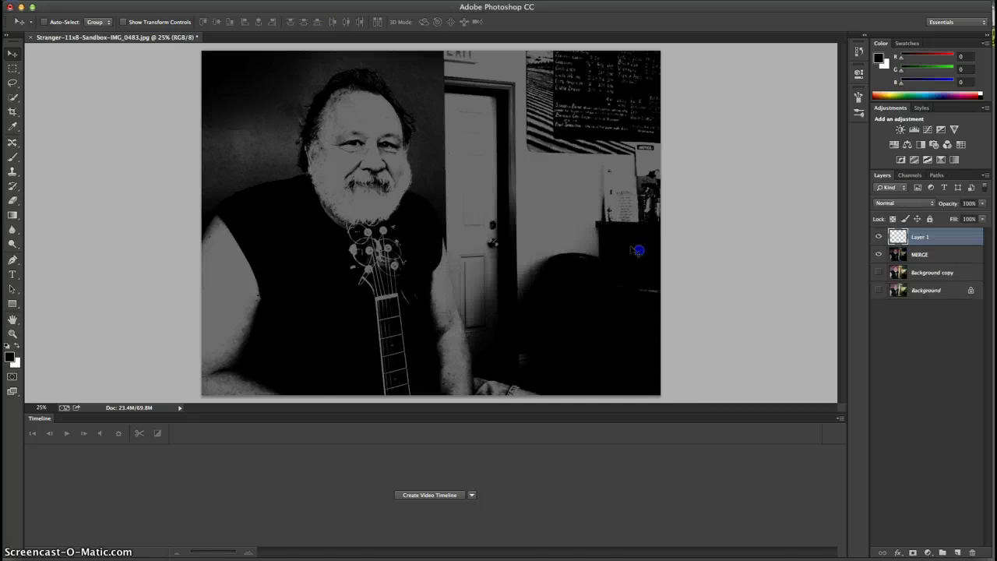
{"action": "left_click", "coordinate": [175, 0]}
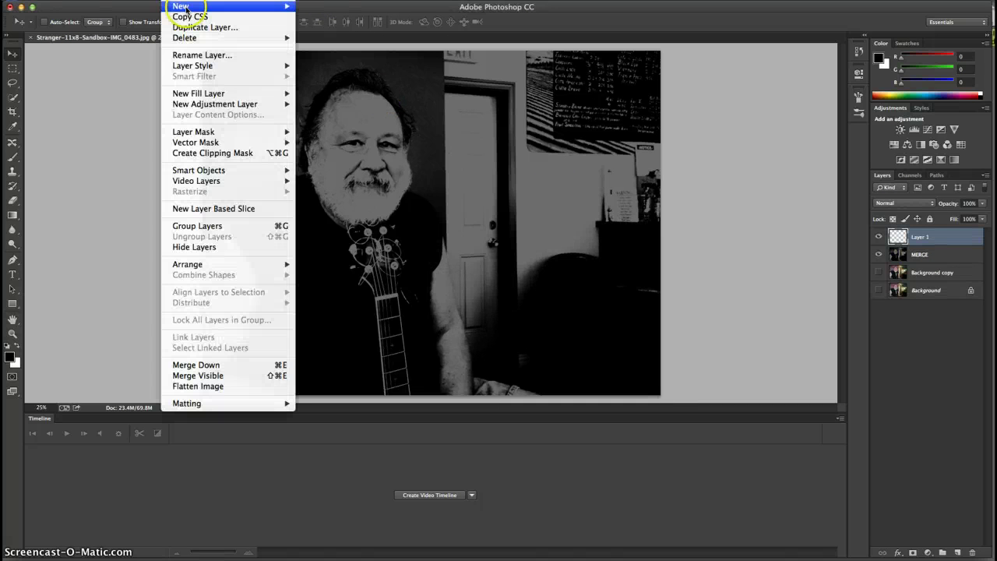
{"action": "mouse_move", "coordinate": [257, 6]}
{"action": "left_click", "coordinate": [331, 10]}
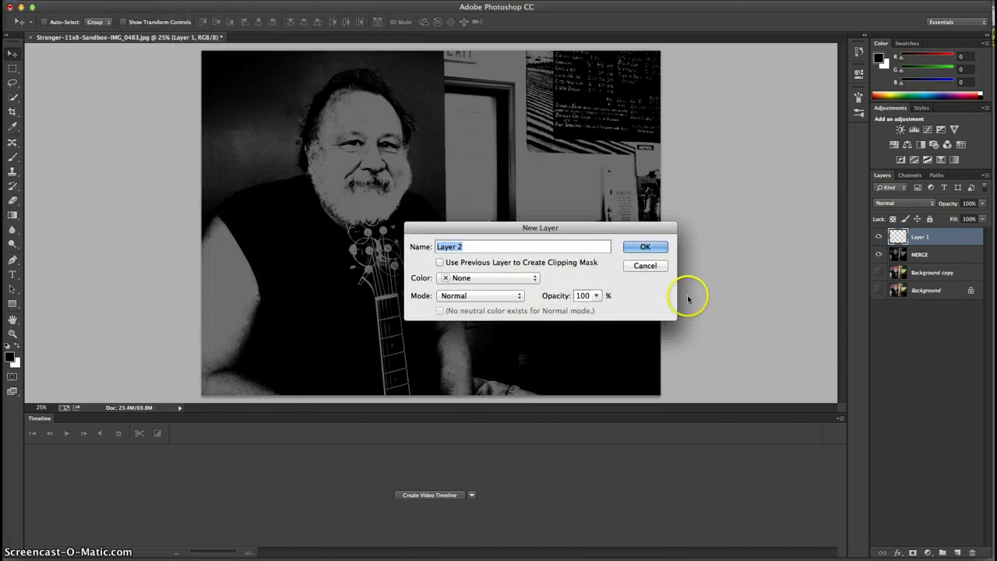
{"action": "left_click", "coordinate": [649, 244]}
Select Layer 1 and hide the MERGE and Background copy layers after viewing the color version.
{"action": "left_click", "coordinate": [919, 257]}
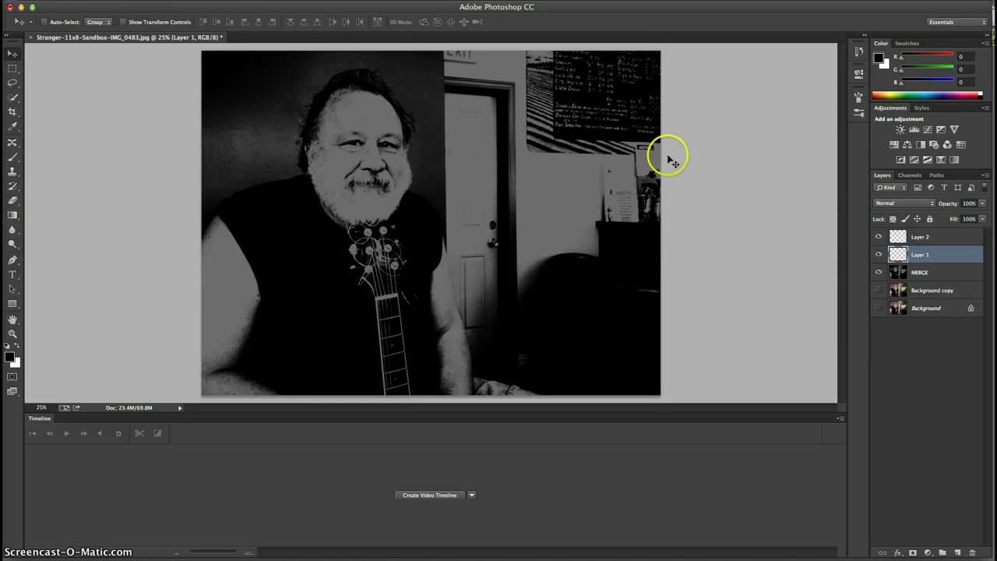
{"action": "left_click", "coordinate": [878, 272]}
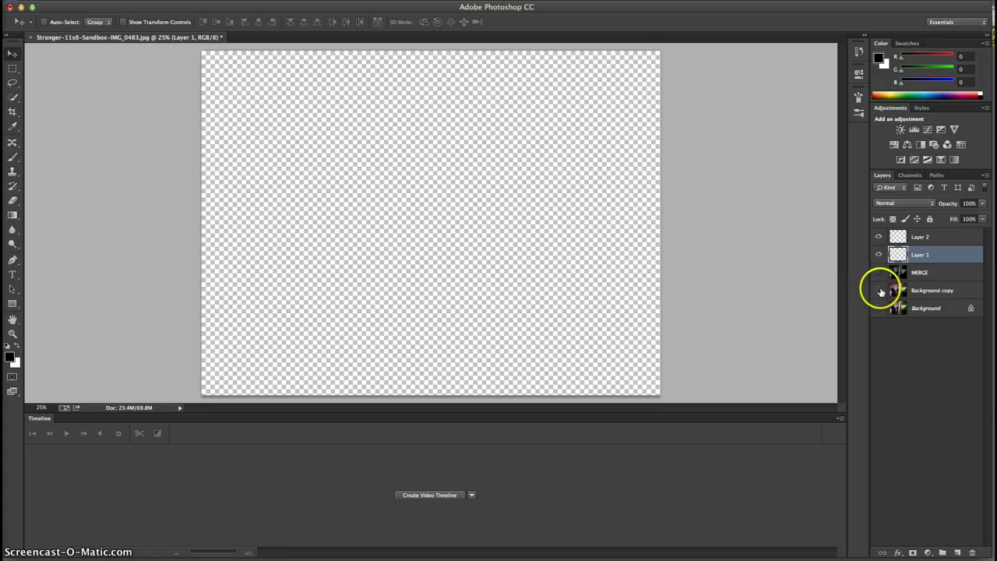
{"action": "left_click", "coordinate": [879, 290]}
{"action": "left_click", "coordinate": [879, 290]}
{"action": "left_click", "coordinate": [879, 272]}
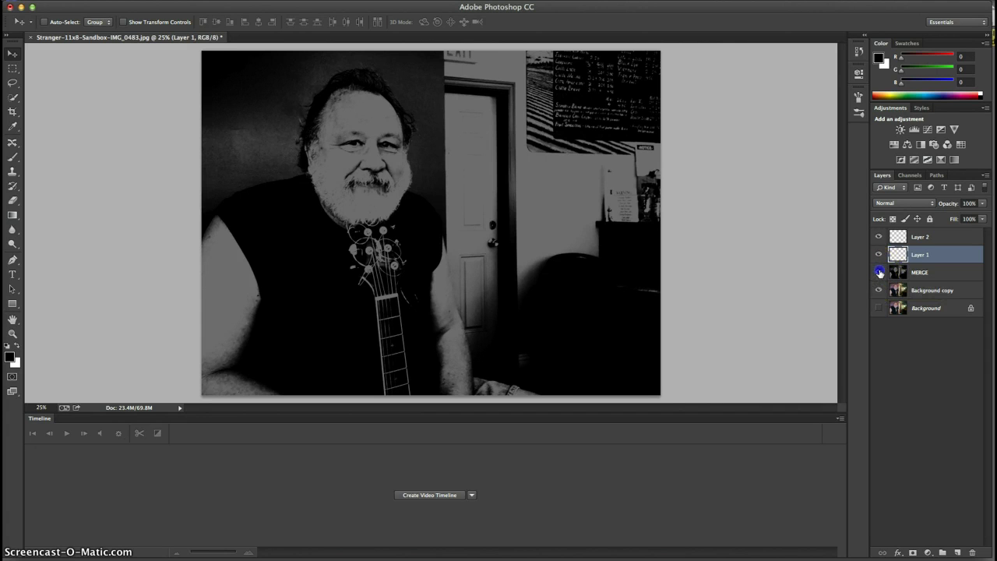
{"action": "left_click", "coordinate": [879, 272]}
{"action": "left_click", "coordinate": [879, 289]}
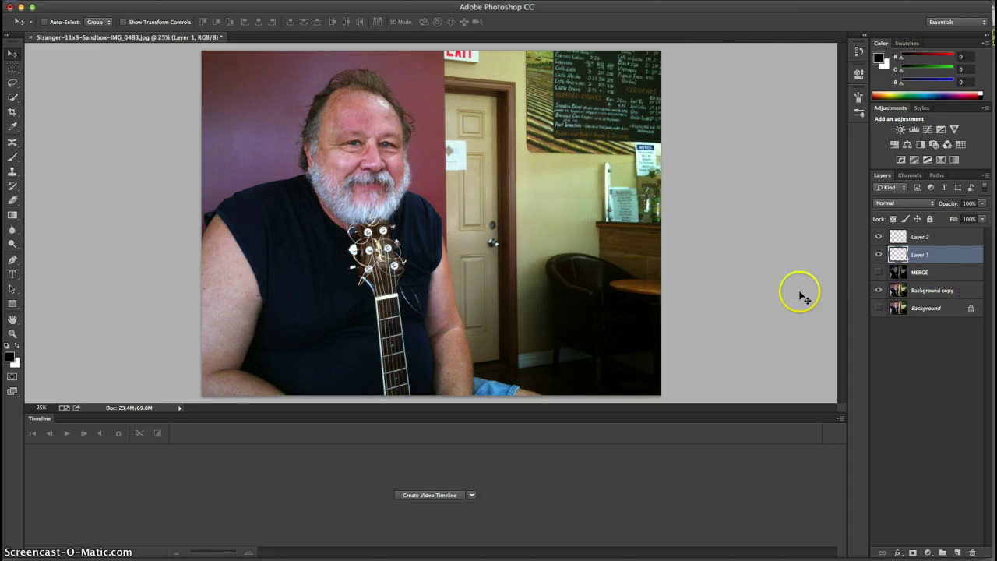
{"action": "left_click", "coordinate": [881, 290]}
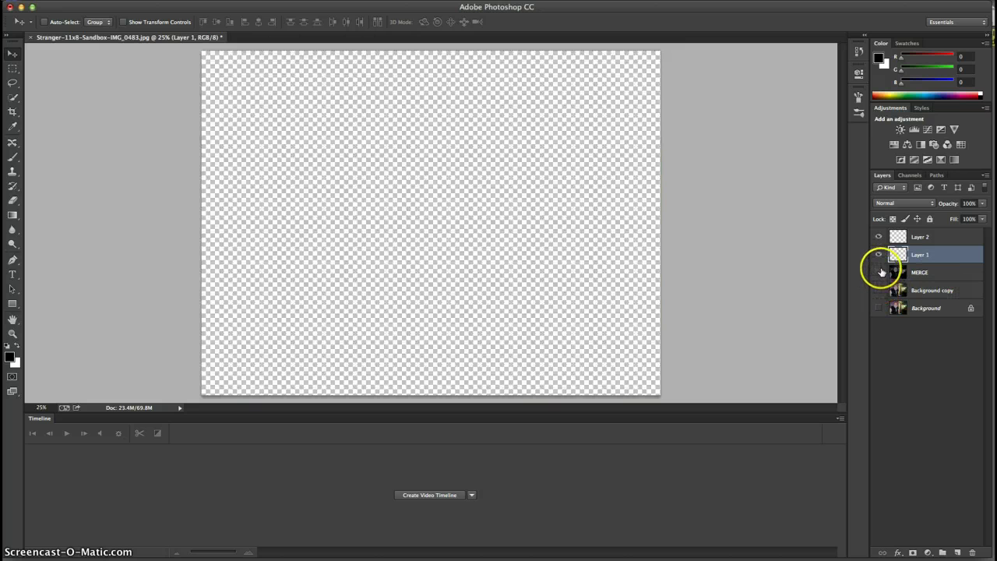
Fill Layer 1 with white and hide it.
{"action": "right_click", "coordinate": [898, 255]}
{"action": "key", "text": "Escape"}
{"action": "left_click", "coordinate": [87, 0]}
{"action": "mouse_move", "coordinate": [115, 1]}
{"action": "left_click", "coordinate": [131, 159]}
{"action": "left_click", "coordinate": [607, 221]}
{"action": "key", "text": "v"}
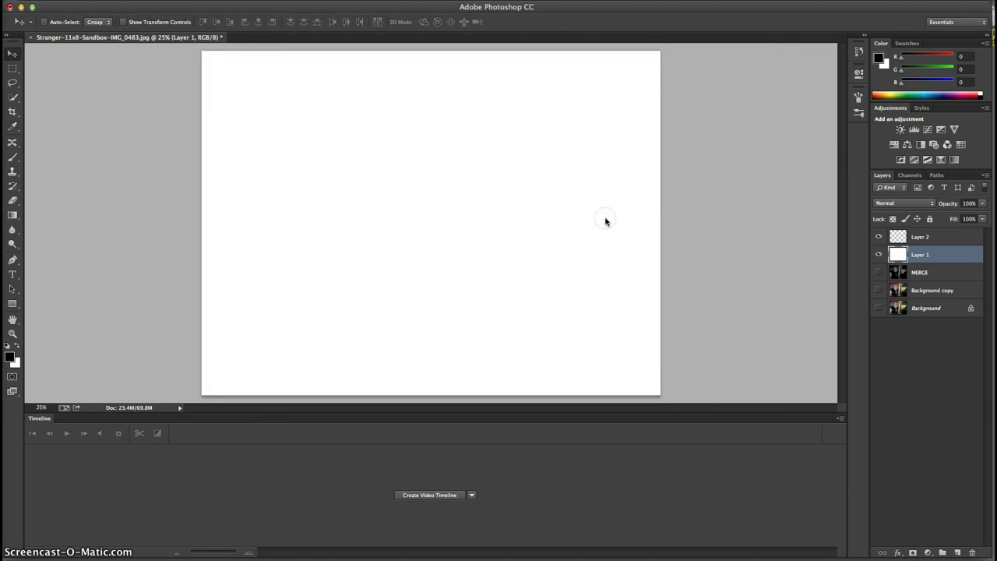
{"action": "left_click", "coordinate": [880, 254]}
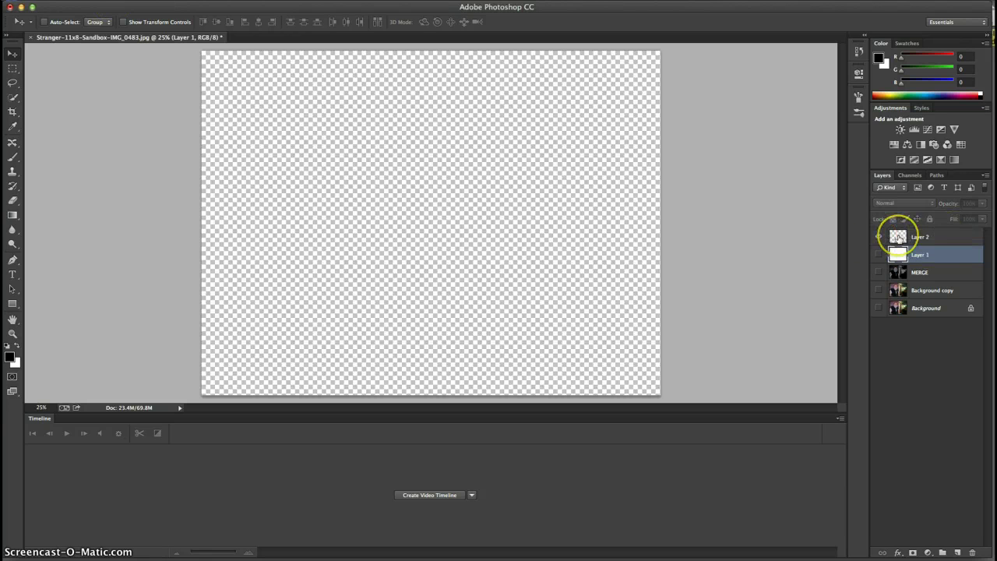
Select Layer 2 and choose the 2252 px contact-text preset for the Brush tool.
{"action": "left_click", "coordinate": [898, 237]}
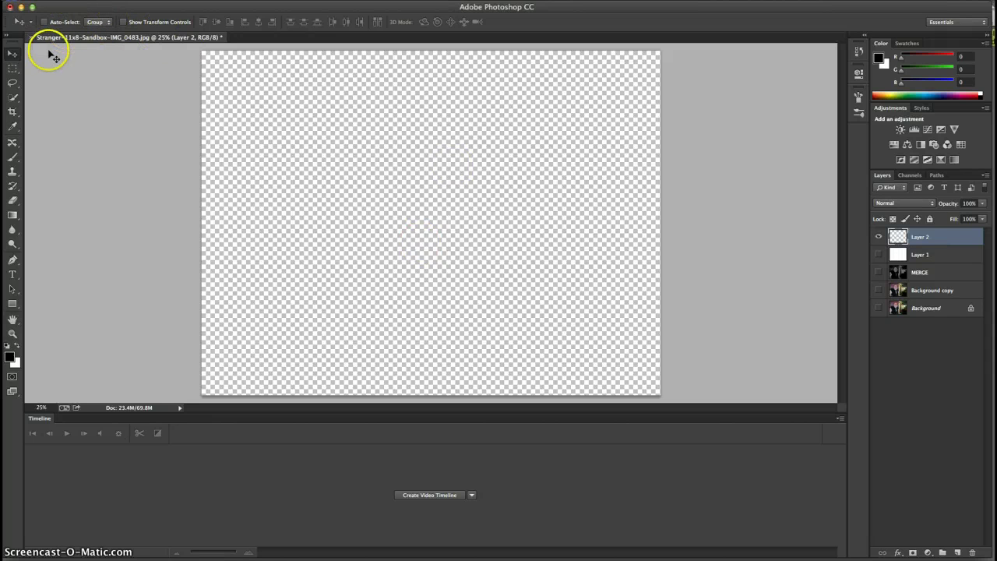
{"action": "left_click", "coordinate": [13, 157]}
{"action": "left_click", "coordinate": [60, 27]}
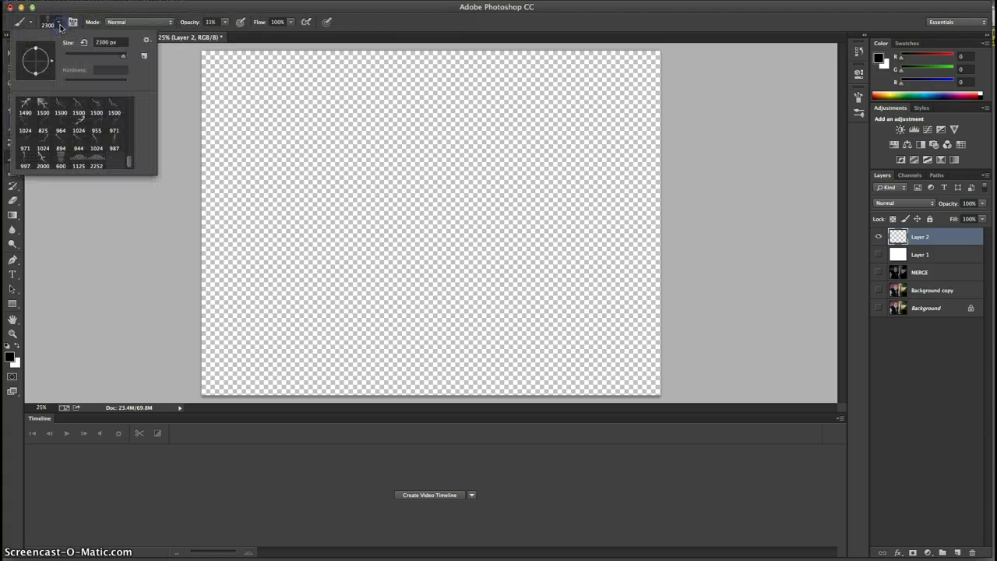
{"action": "left_click", "coordinate": [97, 160]}
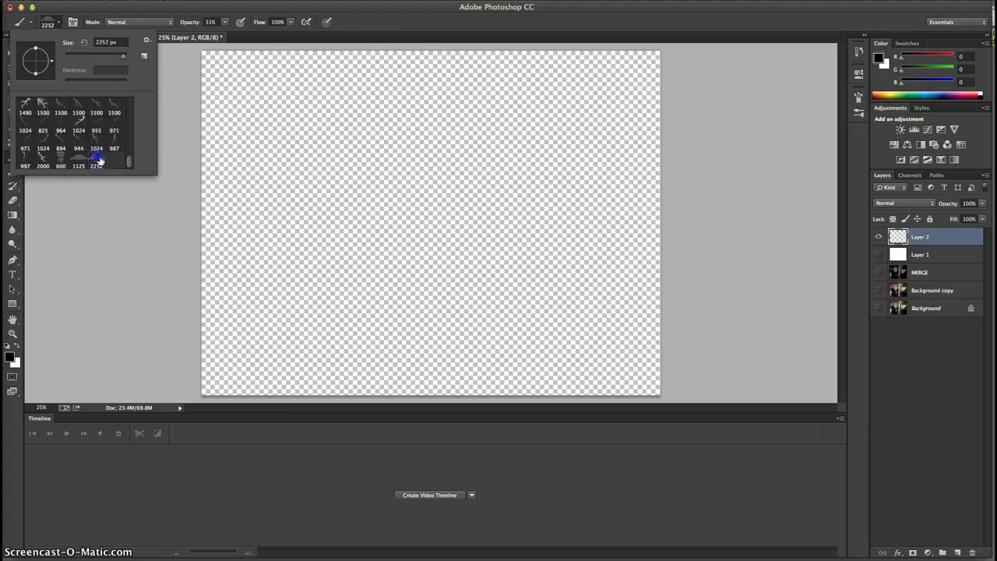
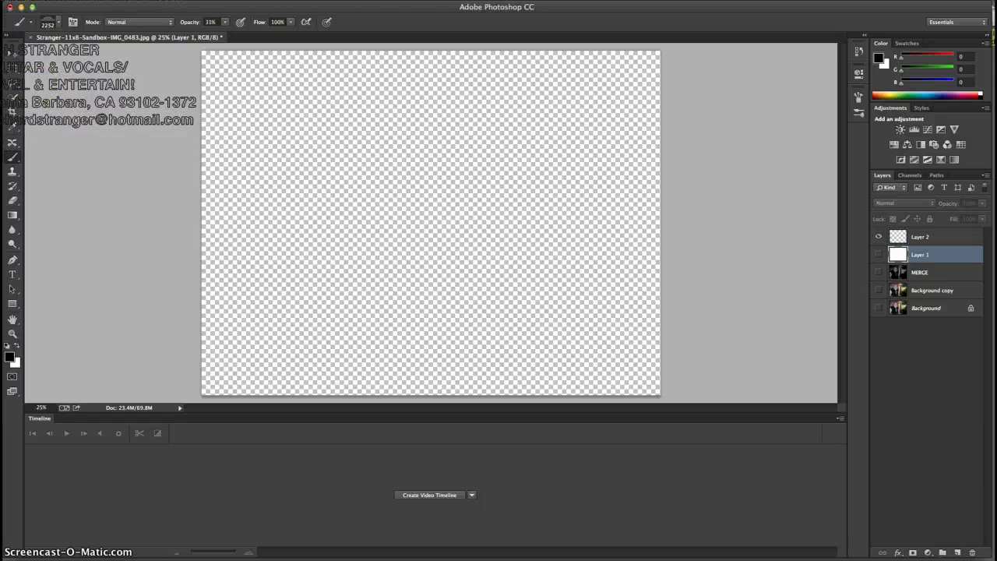
Make Layer 2 the active layer and reduce the contact-text brush size to 1500 px.
{"action": "left_click", "coordinate": [14, 53]}
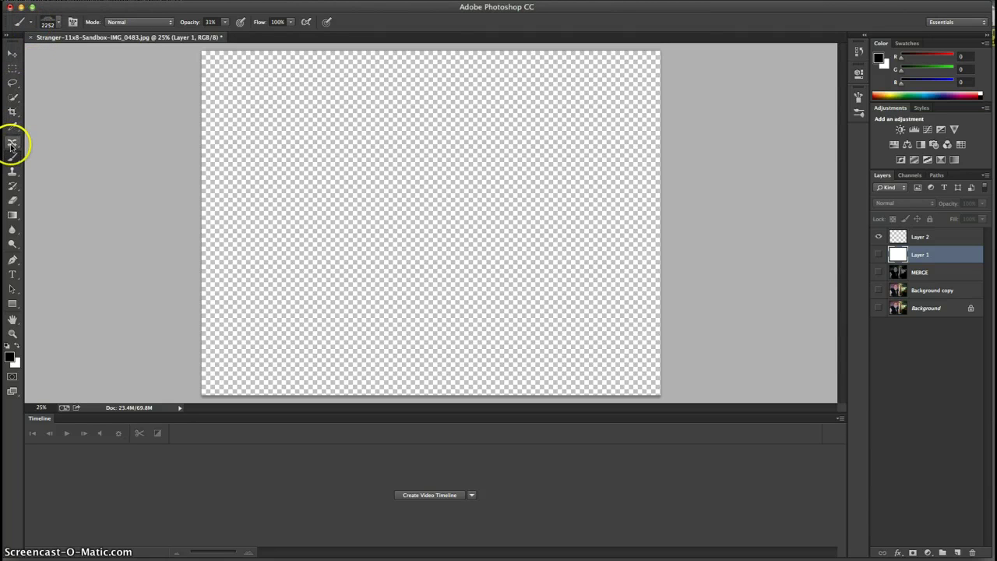
{"action": "left_click", "coordinate": [85, 129]}
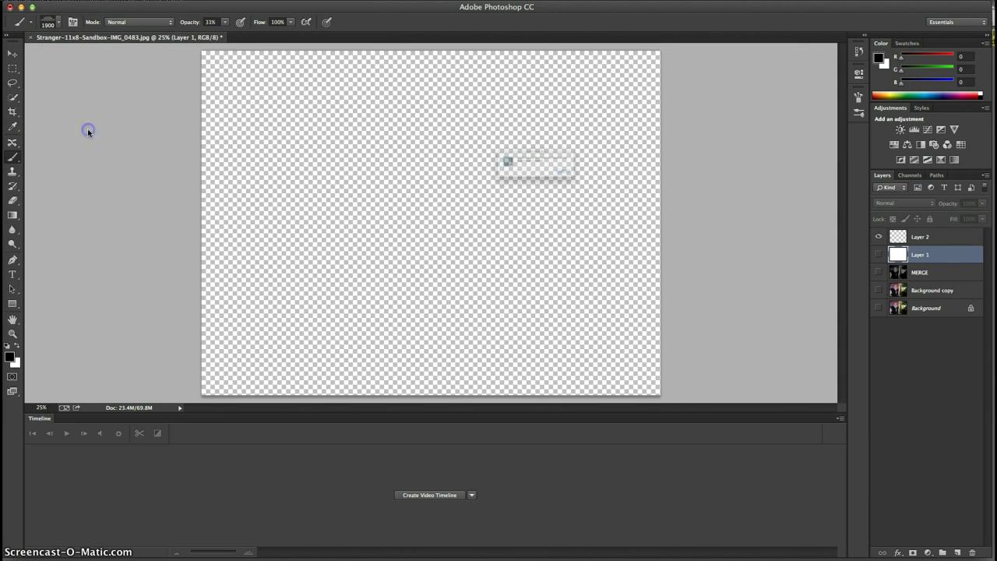
{"action": "left_click", "coordinate": [621, 189]}
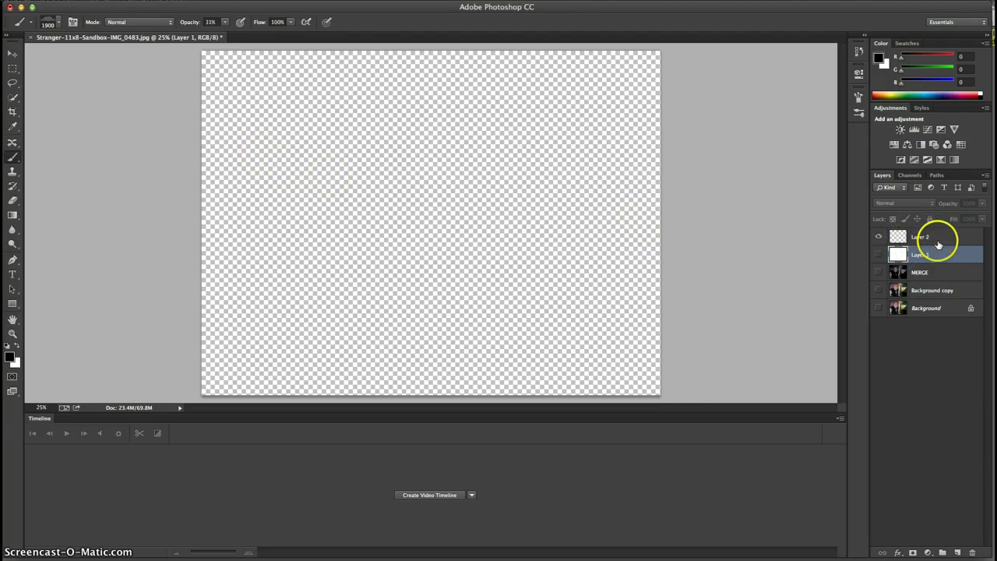
{"action": "left_click_drag", "start_coordinate": [938, 240], "coordinate": [93, 121]}
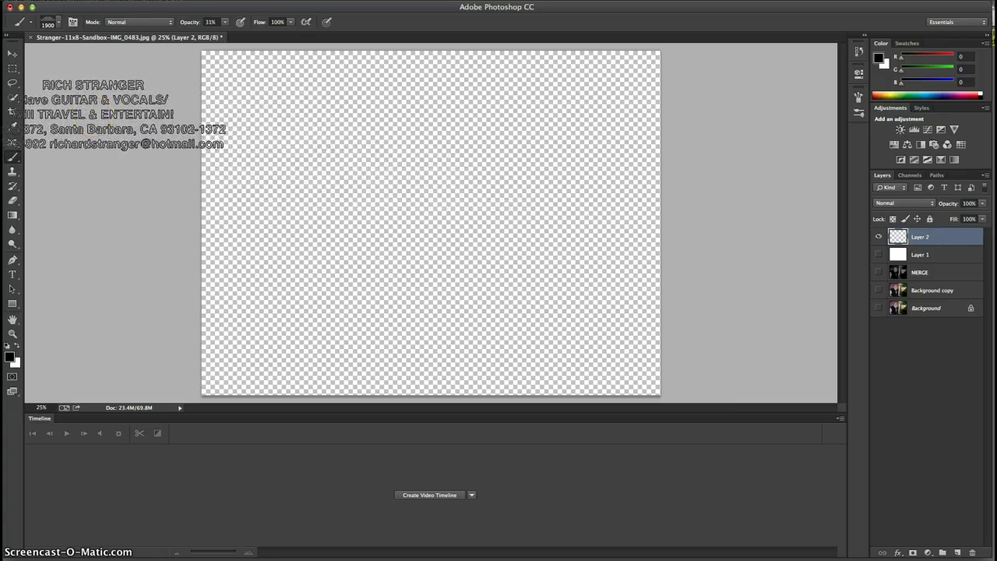
{"action": "key", "text": "bracketleft"}
{"action": "key", "text": "bracketleft"}
{"action": "key", "text": "bracketleft"}
{"action": "key", "text": "bracketleft"}
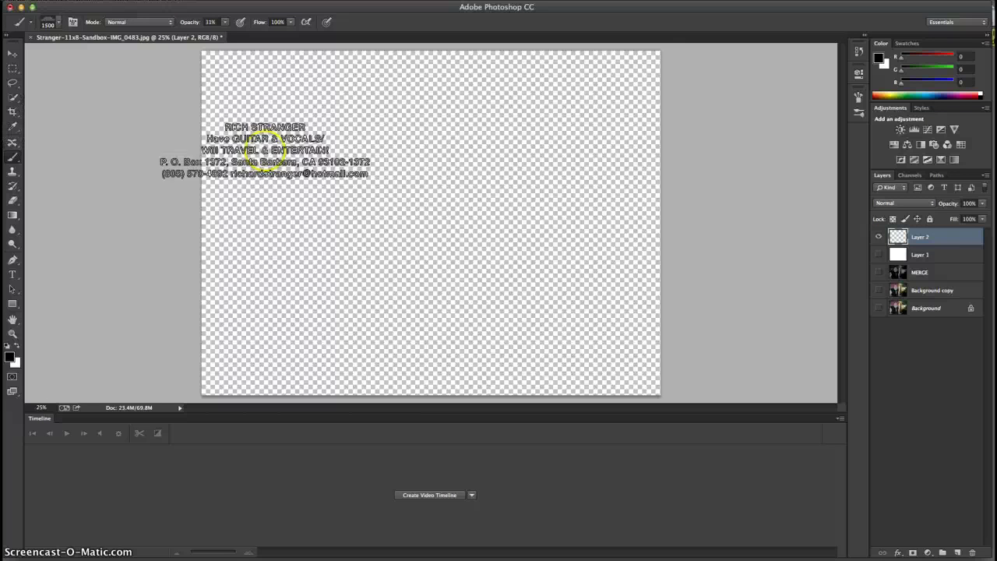
Try stamping the contact text near the upper edge of Layer 2 at 31% brush opacity.
{"action": "left_click", "coordinate": [316, 93]}
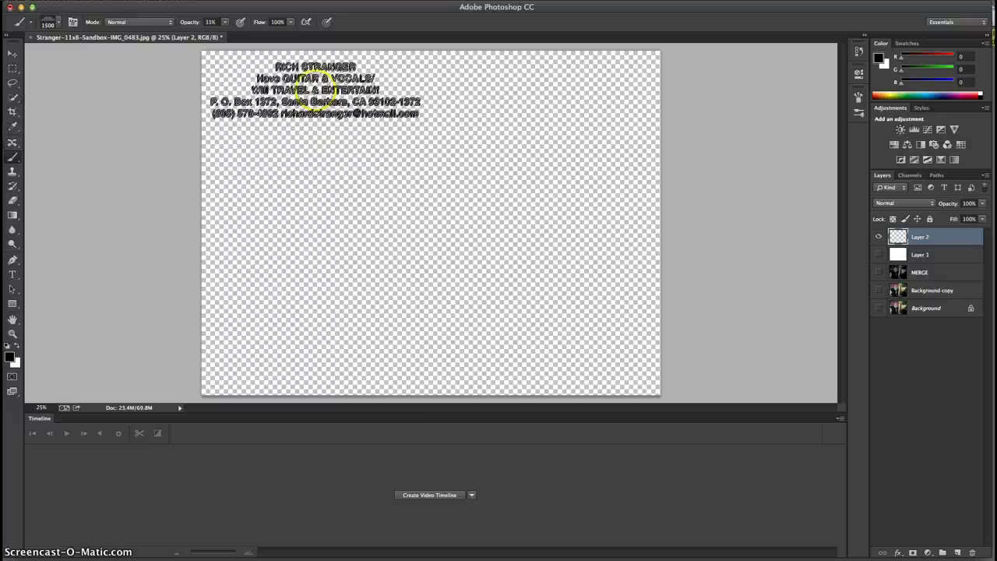
{"action": "left_click", "coordinate": [418, 81]}
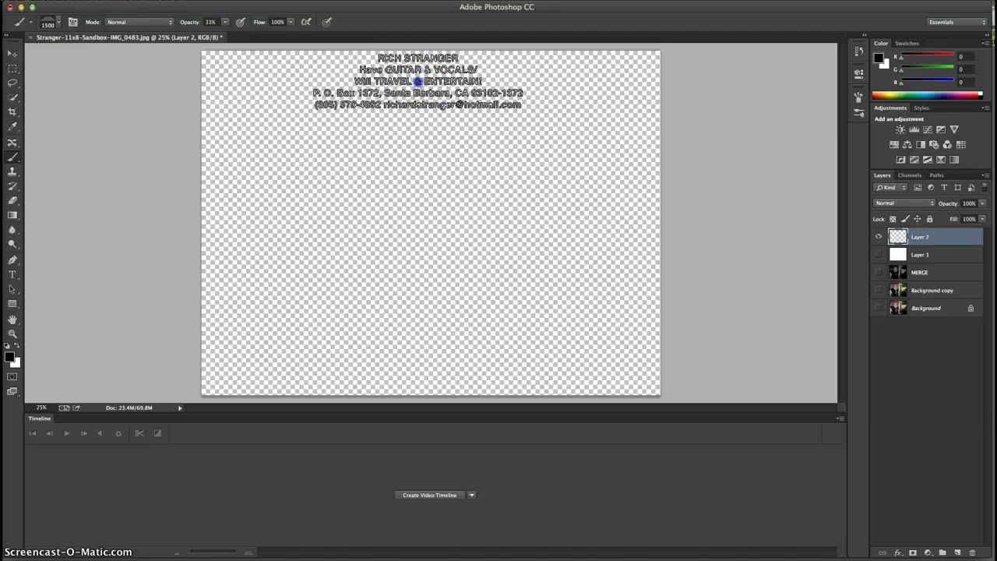
{"action": "left_click", "coordinate": [227, 42]}
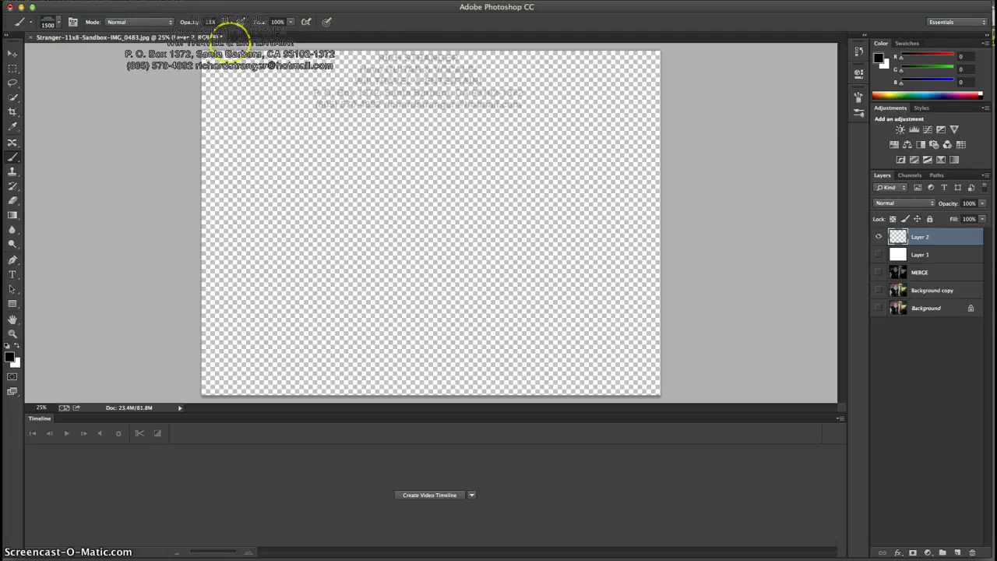
{"action": "key", "text": "ctrl+z"}
Set the brush opacity to 100%.
{"action": "left_click", "coordinate": [226, 22]}
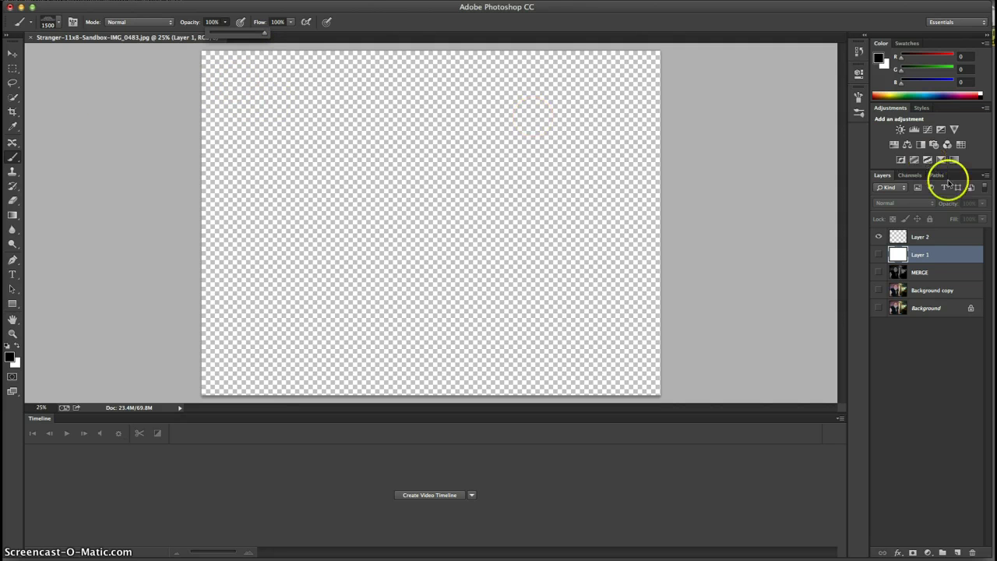
Stamp the contact text repeatedly in black on Layer 2, filling the canvas with two staggered columns.
{"action": "left_click", "coordinate": [939, 237]}
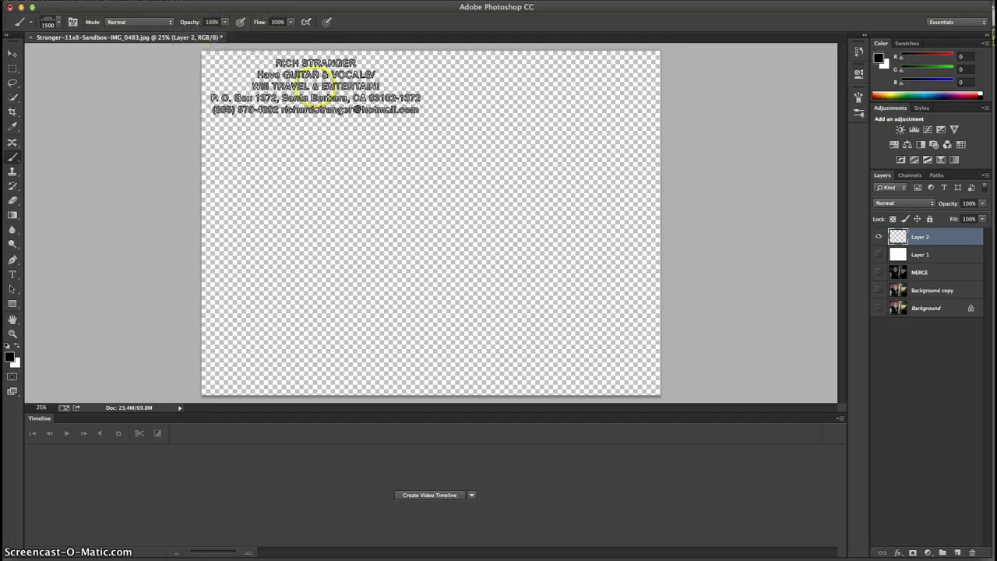
{"action": "left_click", "coordinate": [315, 81]}
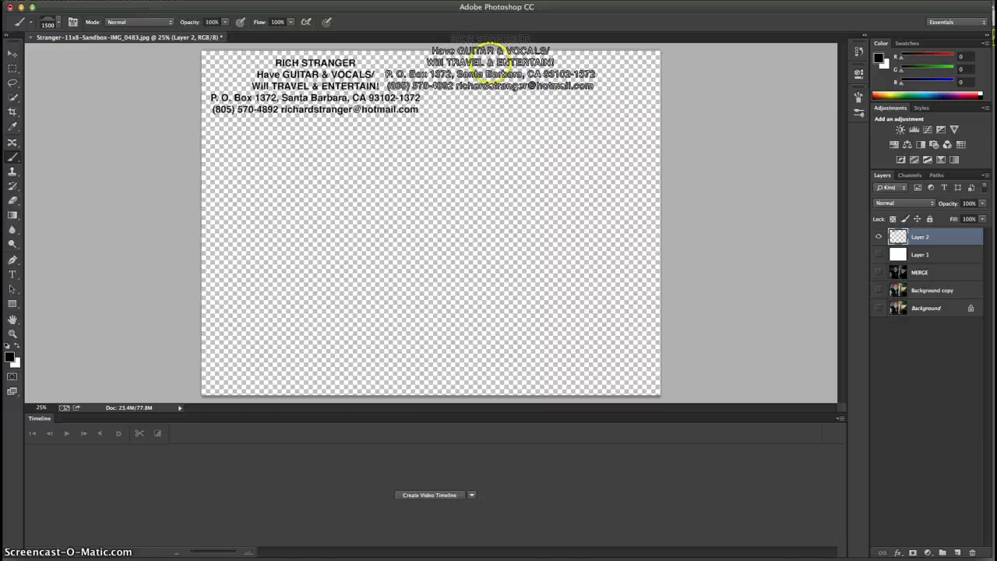
{"action": "left_click", "coordinate": [489, 68]}
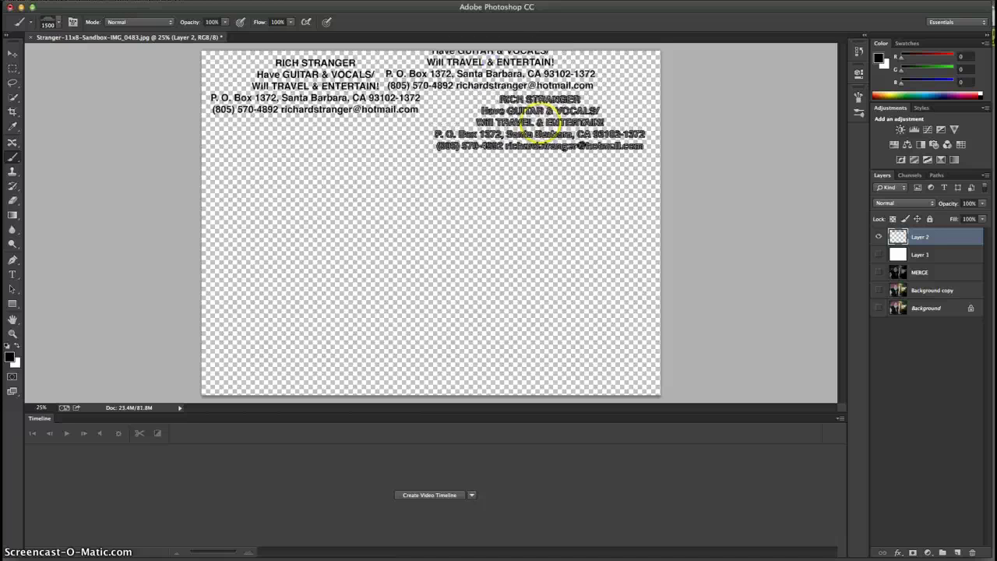
{"action": "left_click", "coordinate": [339, 158]}
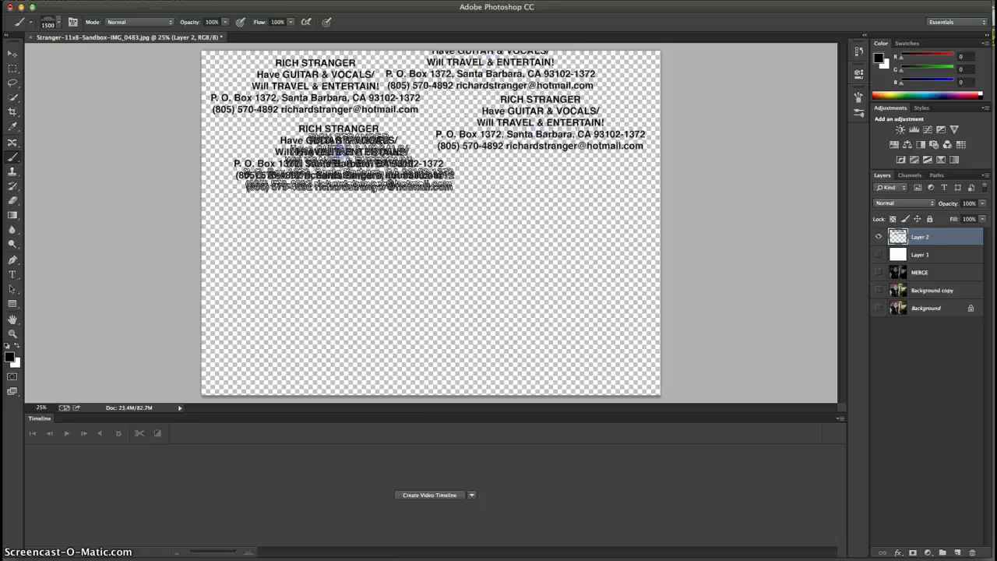
{"action": "left_click", "coordinate": [519, 180]}
{"action": "left_click", "coordinate": [340, 216]}
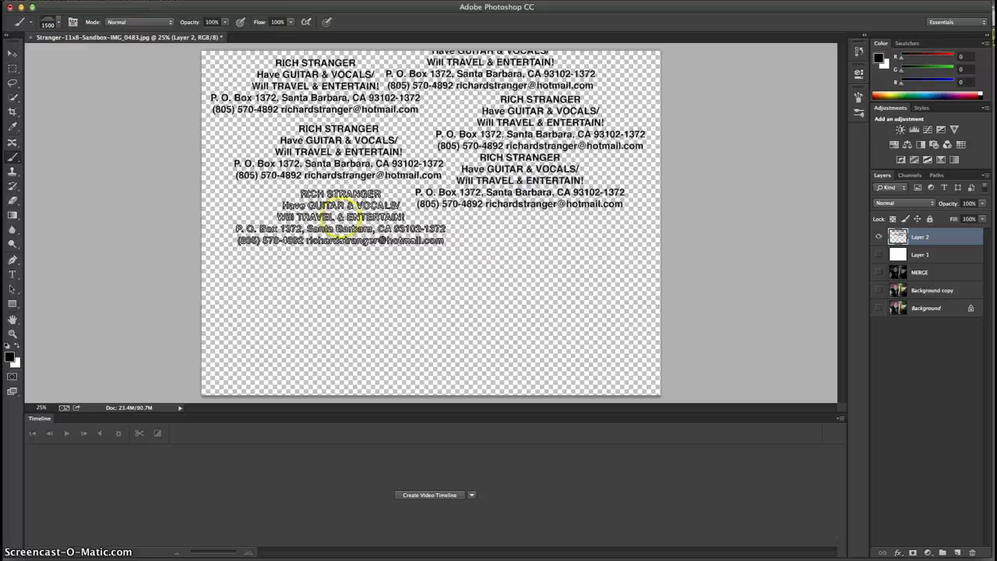
{"action": "left_click", "coordinate": [530, 242]}
{"action": "left_click", "coordinate": [334, 286]}
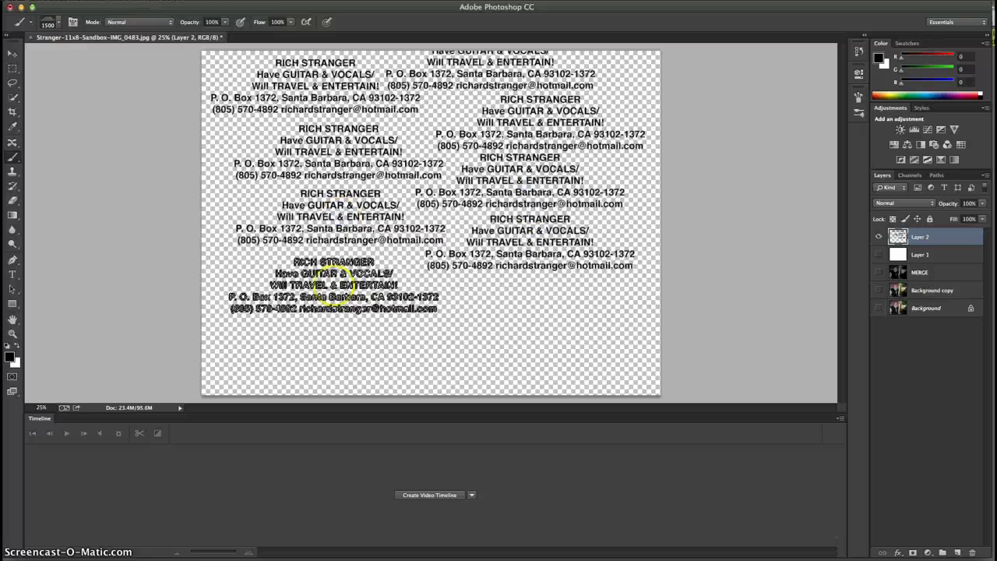
{"action": "left_click", "coordinate": [526, 301]}
{"action": "left_click", "coordinate": [335, 347]}
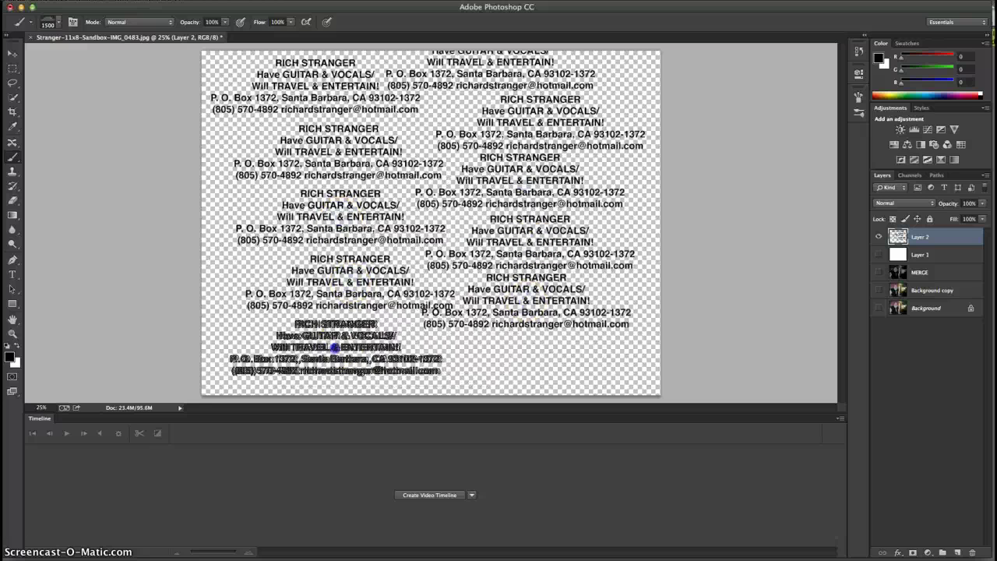
{"action": "left_click", "coordinate": [517, 359]}
{"action": "left_click", "coordinate": [275, 160]}
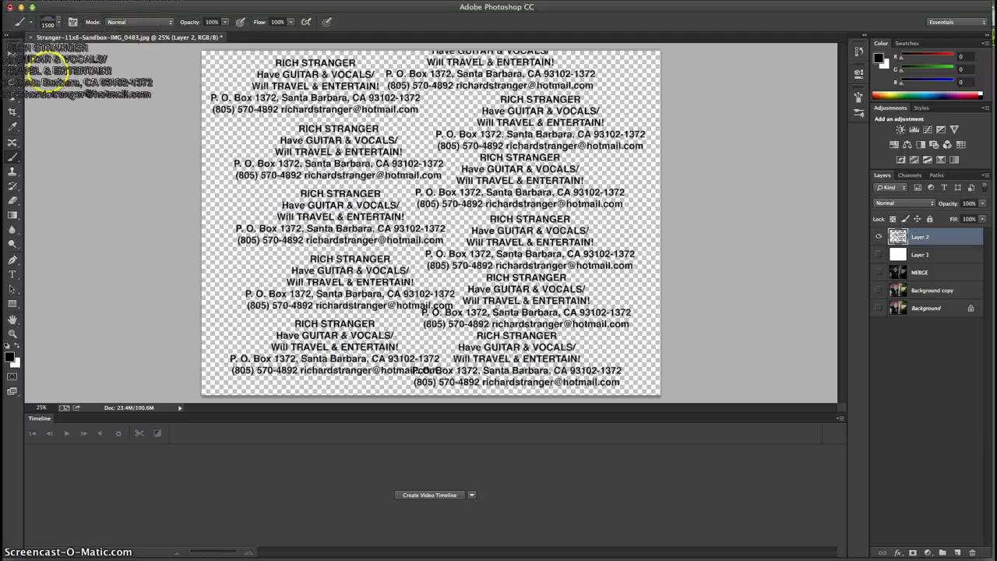
Switch to the Move tool and show the MERGE portrait beneath Layer 2's text, comparing it with the Background copy layer.
{"action": "left_click", "coordinate": [12, 53]}
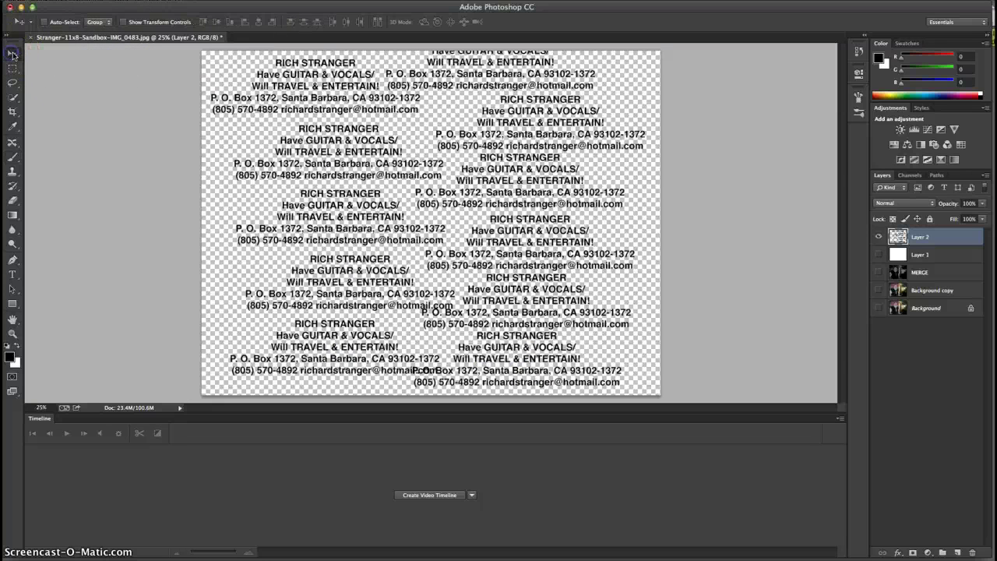
{"action": "left_click", "coordinate": [878, 273]}
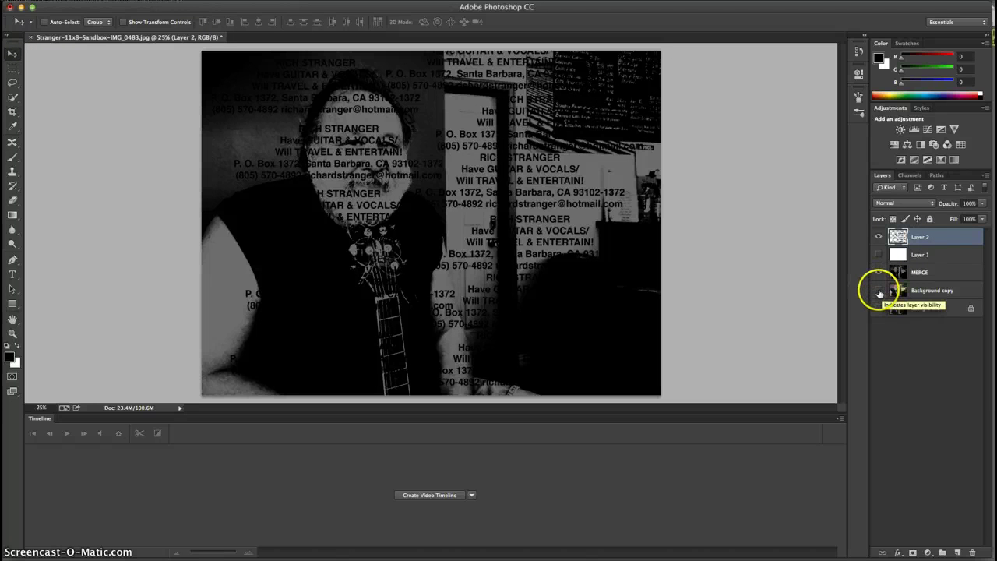
{"action": "left_click", "coordinate": [879, 291]}
{"action": "left_click", "coordinate": [879, 273]}
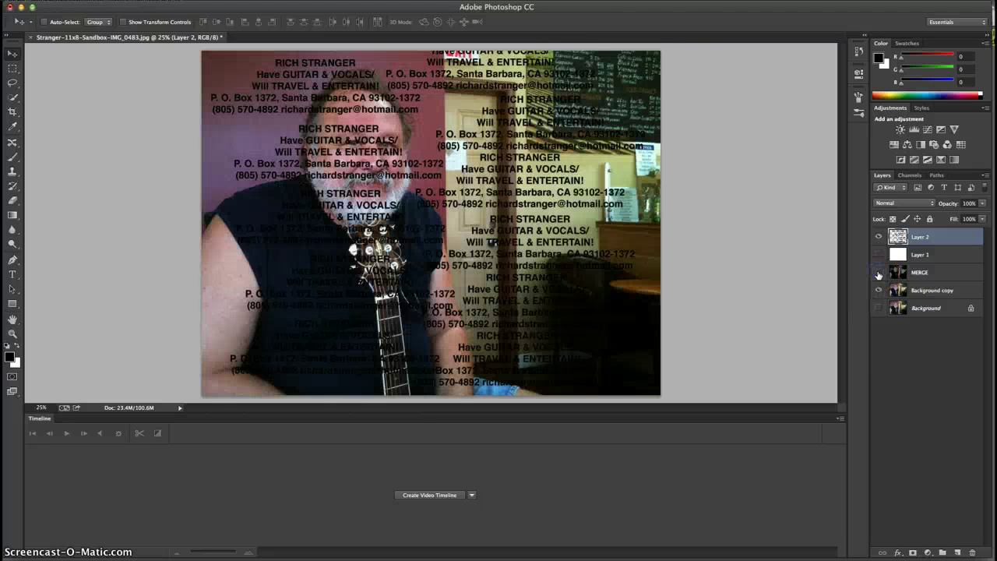
{"action": "left_click", "coordinate": [879, 290]}
{"action": "left_click", "coordinate": [879, 272]}
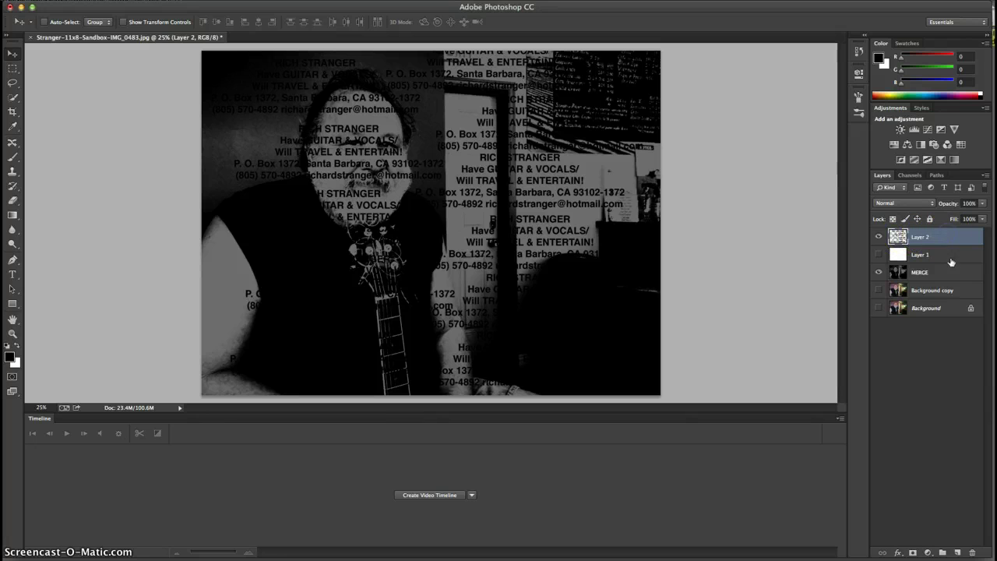
Add a layer mask to Layer 2, view the blank mask on its own and return to the normal image view.
{"action": "left_click", "coordinate": [914, 553]}
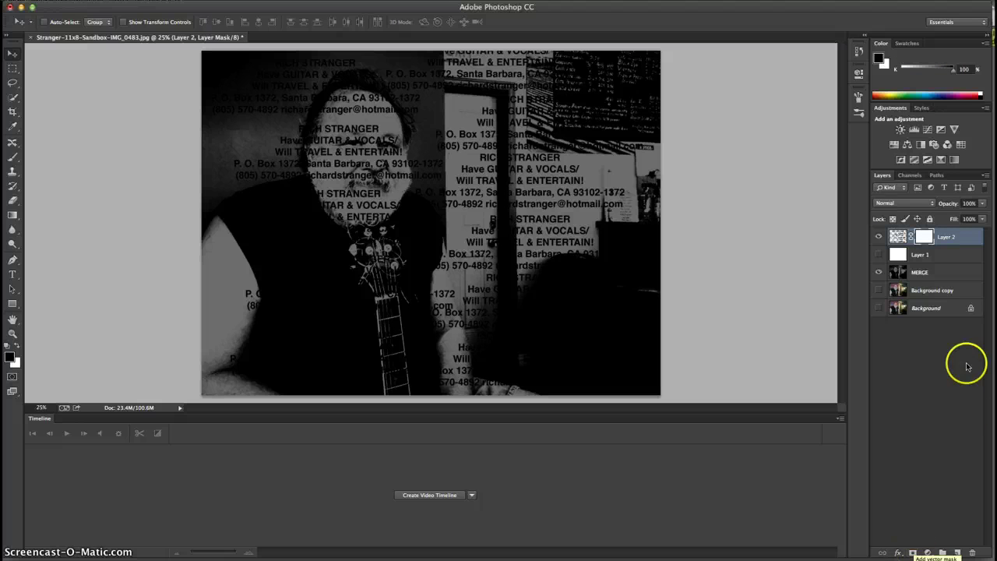
{"action": "left_click", "coordinate": [925, 236], "text": "alt"}
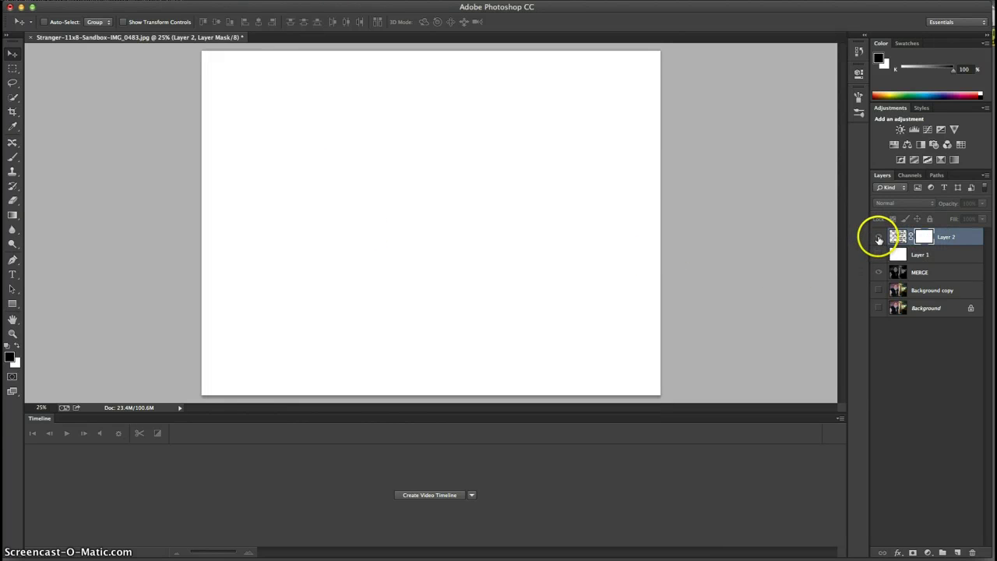
{"action": "left_click", "coordinate": [879, 273]}
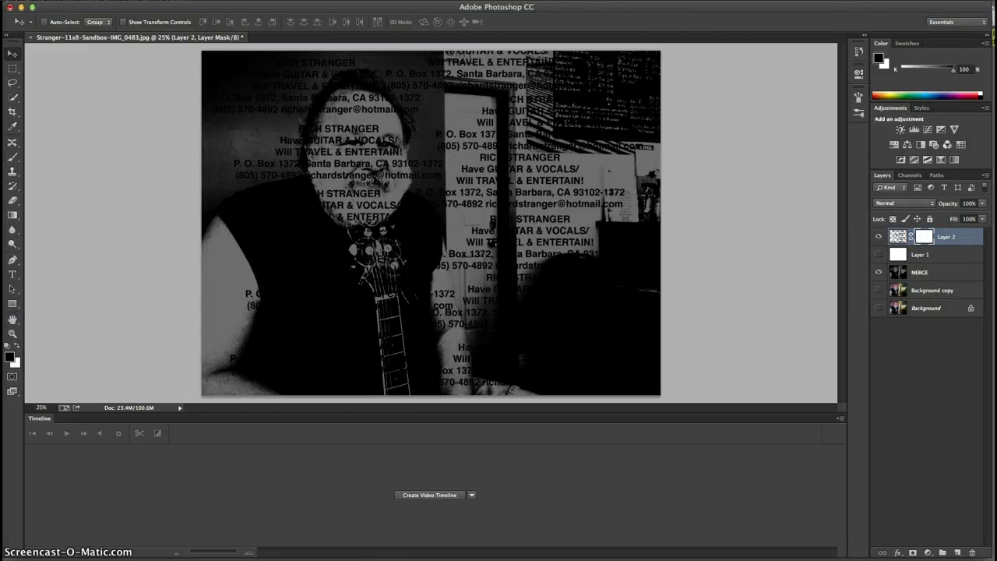
Make the MERGE layer active and select its entire image.
{"action": "left_click", "coordinate": [916, 276]}
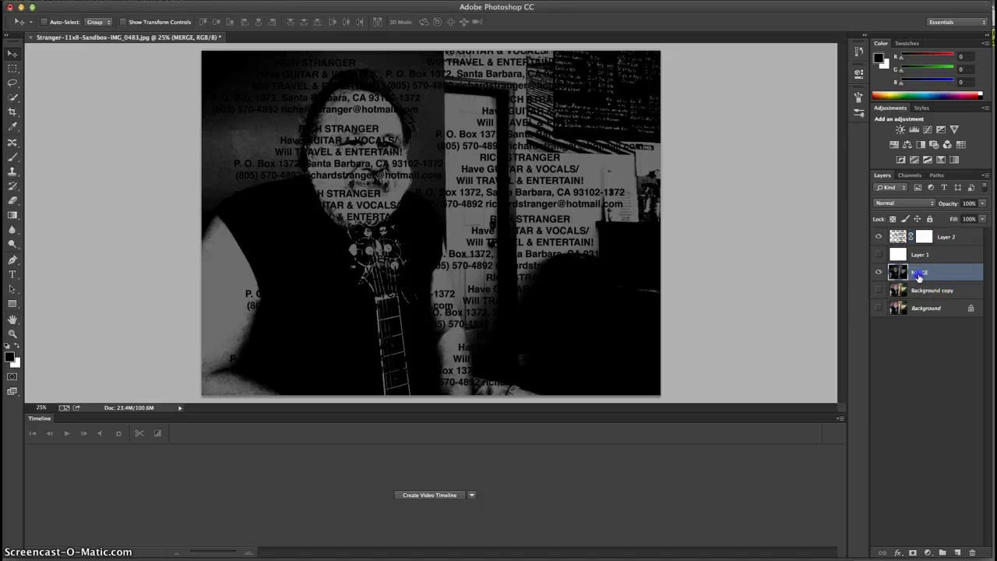
{"action": "key", "text": "Return"}
{"action": "left_click", "coordinate": [586, 361]}
{"action": "key", "text": "super+a"}
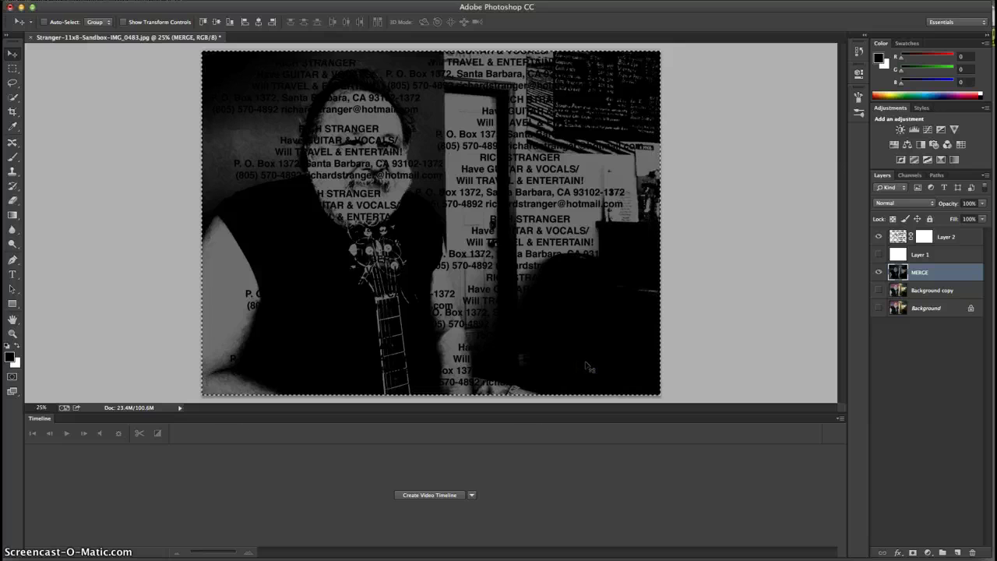
{"action": "key", "text": "super+v"}
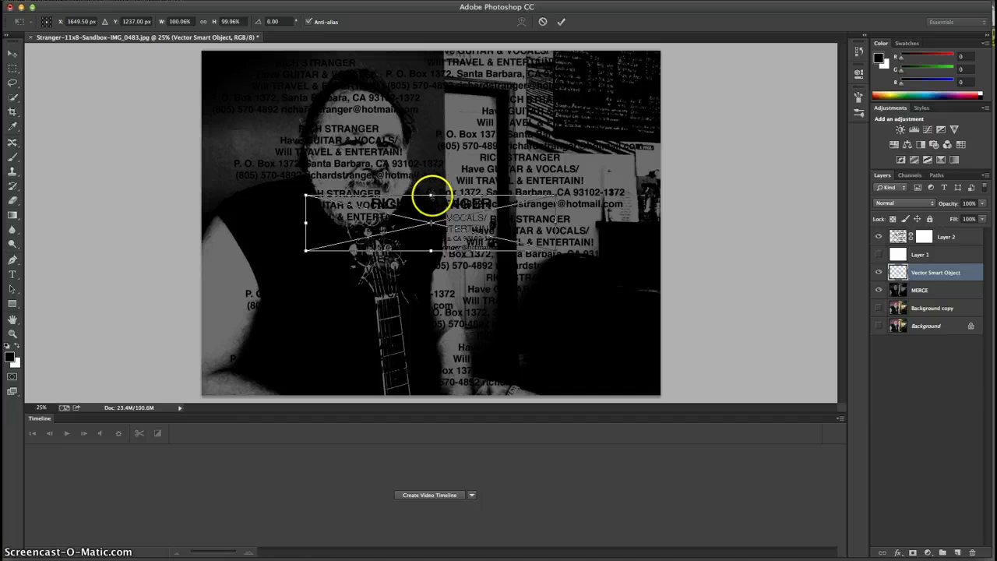
{"action": "left_click", "coordinate": [12, 52]}
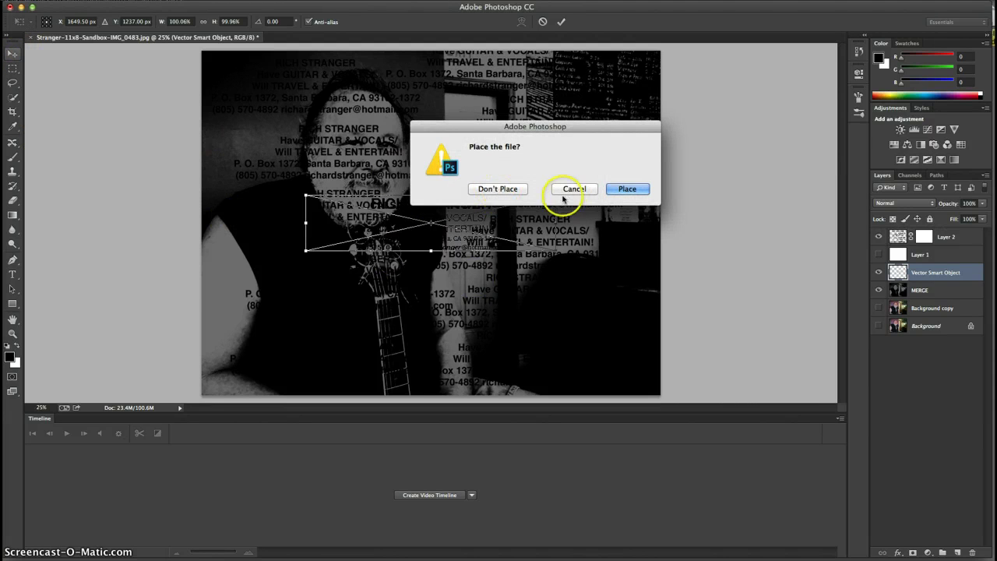
{"action": "left_click", "coordinate": [509, 188]}
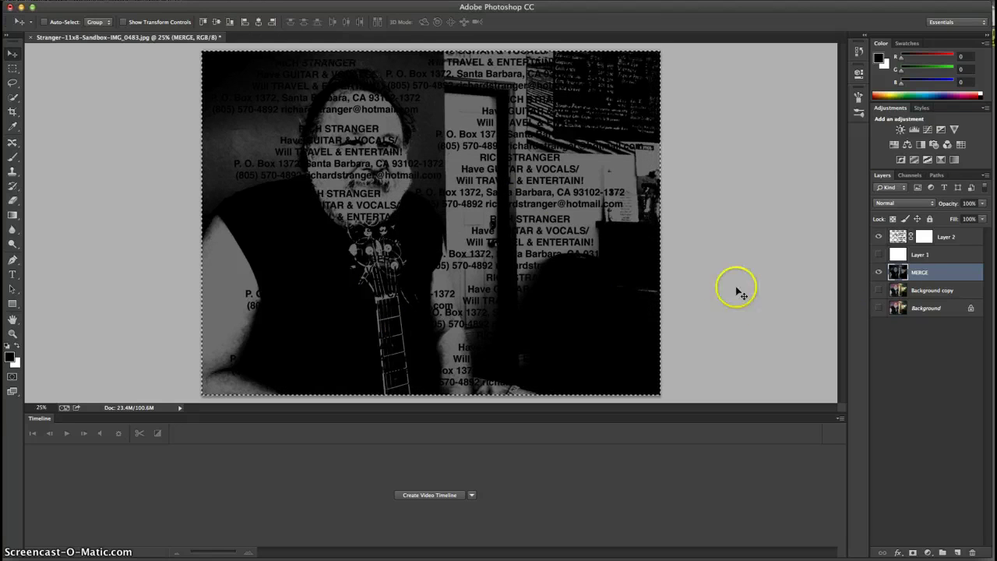
Paste the copied MERGE portrait into Layer 2's layer mask and return to the layer's text content.
{"action": "left_click", "coordinate": [926, 237]}
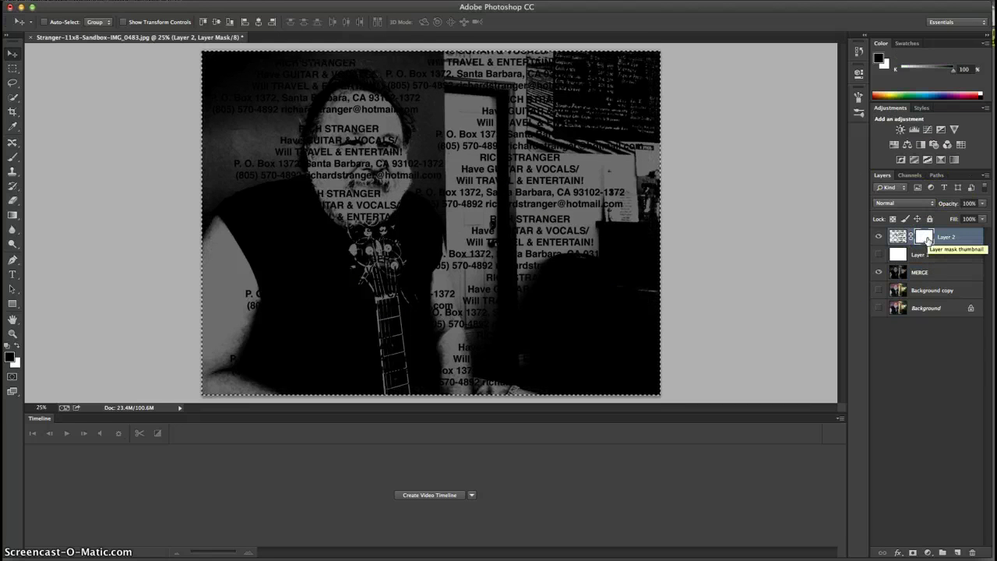
{"action": "left_click", "coordinate": [927, 239], "text": "alt"}
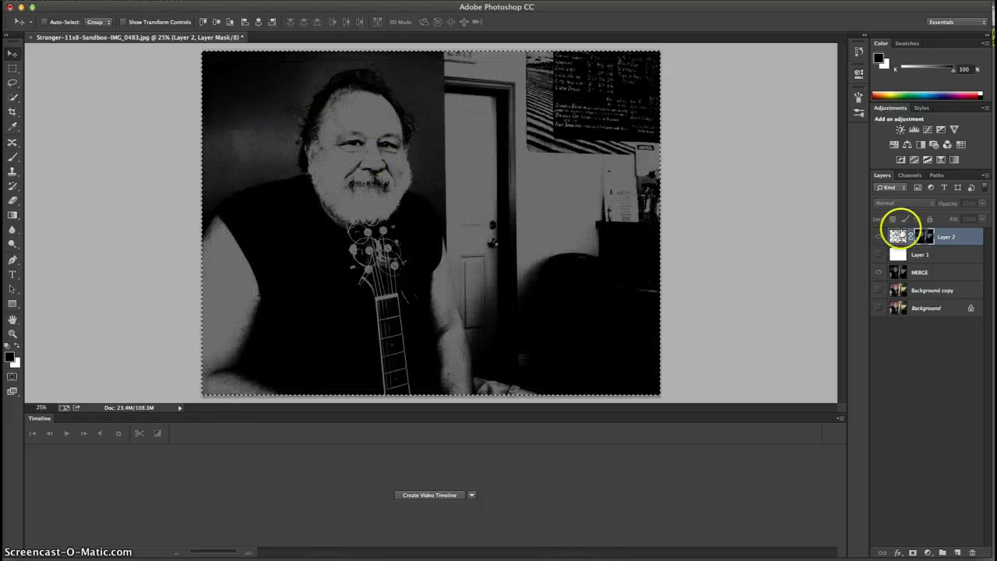
{"action": "left_click", "coordinate": [899, 237]}
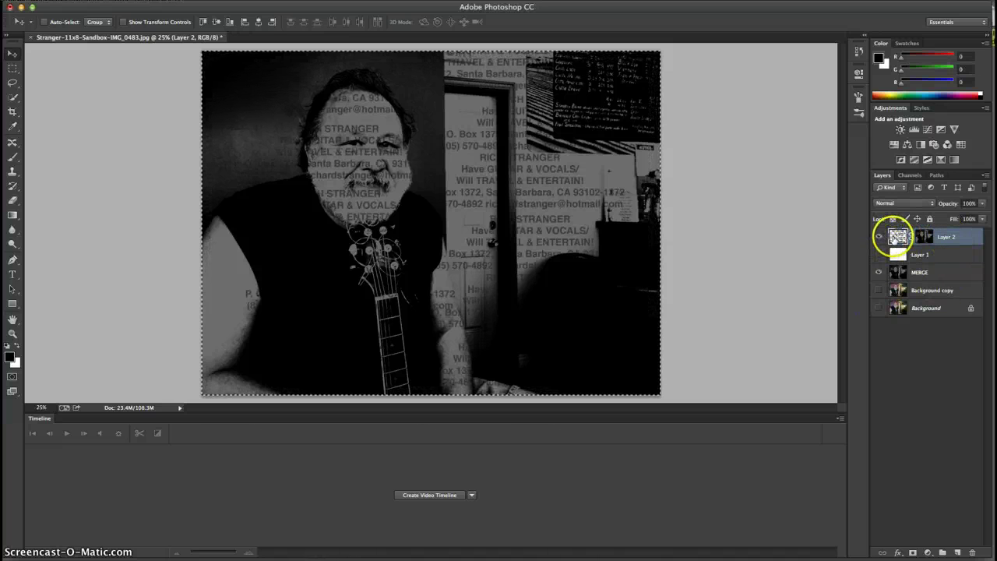
{"action": "left_click", "coordinate": [897, 237]}
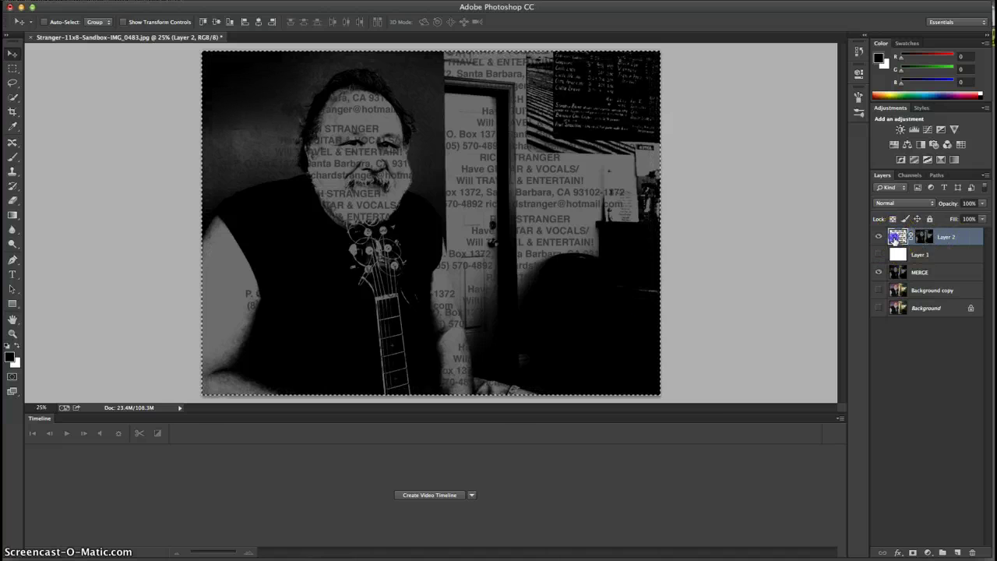
{"action": "double_click", "coordinate": [897, 238]}
{"action": "left_click", "coordinate": [675, 172]}
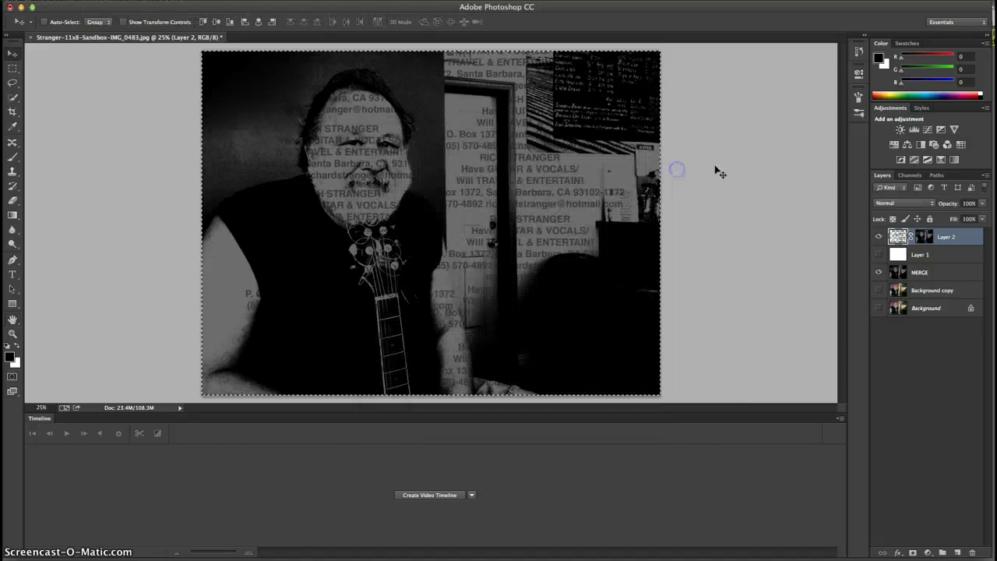
{"action": "left_click_drag", "start_coordinate": [900, 238], "coordinate": [905, 196]}
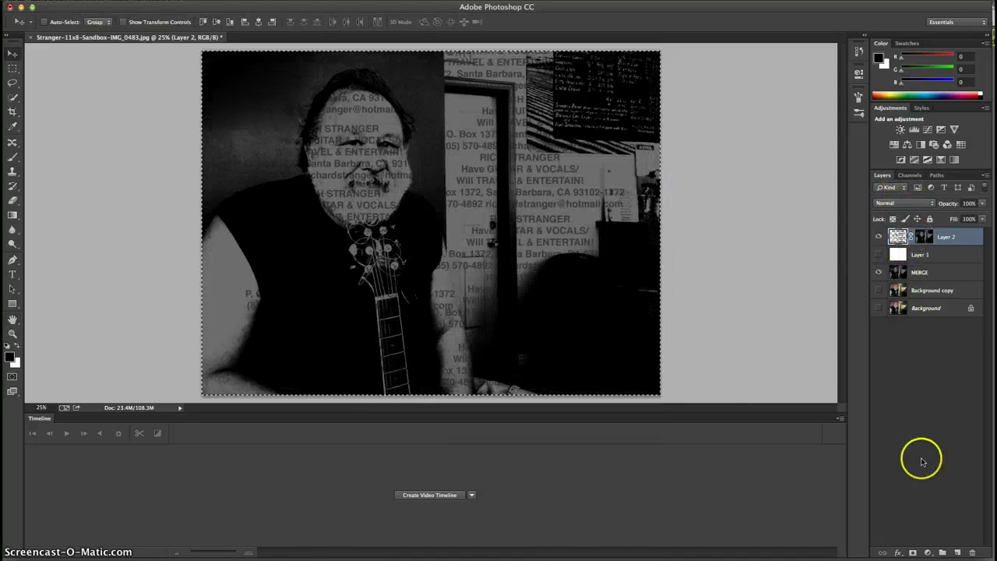
Apply a Gradient Overlay to Layer 2 with the blue-white-gold gradient at 59% opacity.
{"action": "left_click", "coordinate": [899, 552]}
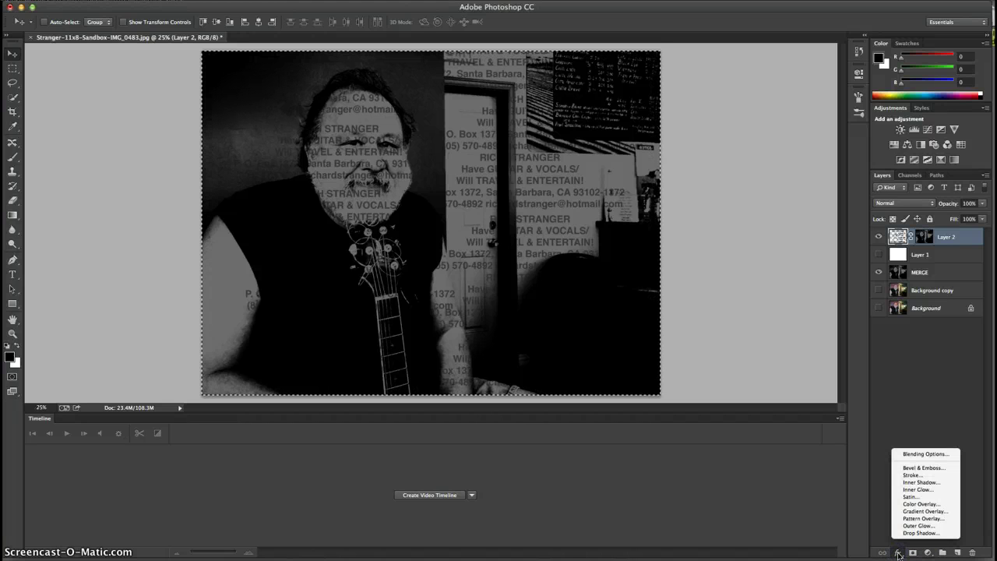
{"action": "left_click", "coordinate": [917, 511]}
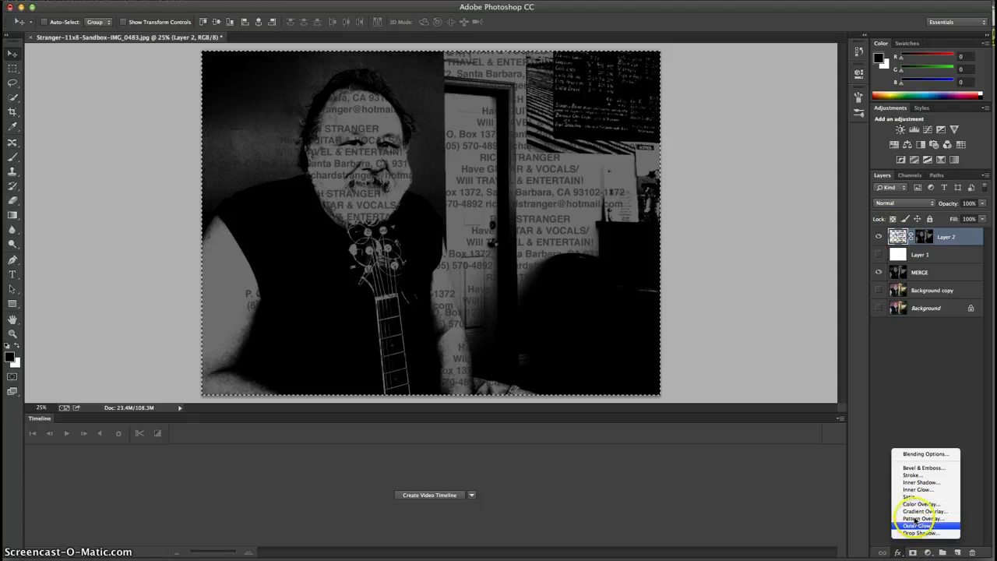
{"action": "left_click", "coordinate": [913, 512]}
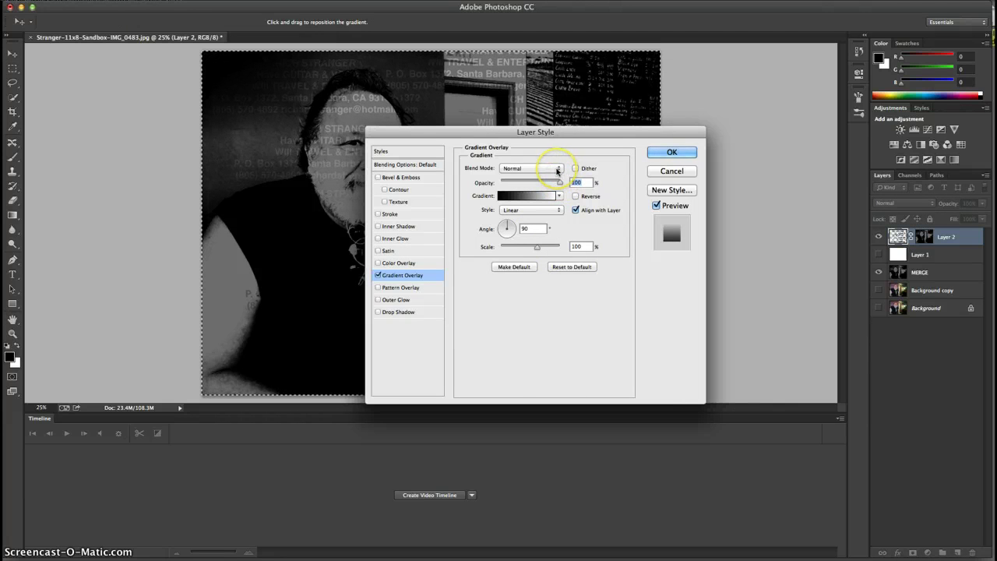
{"action": "left_click", "coordinate": [559, 197]}
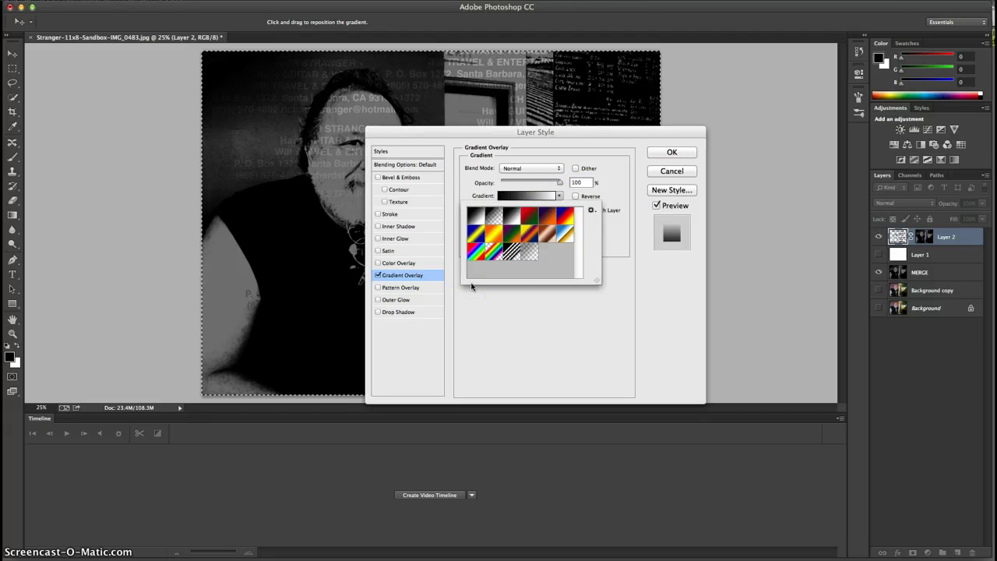
{"action": "left_click", "coordinate": [567, 236]}
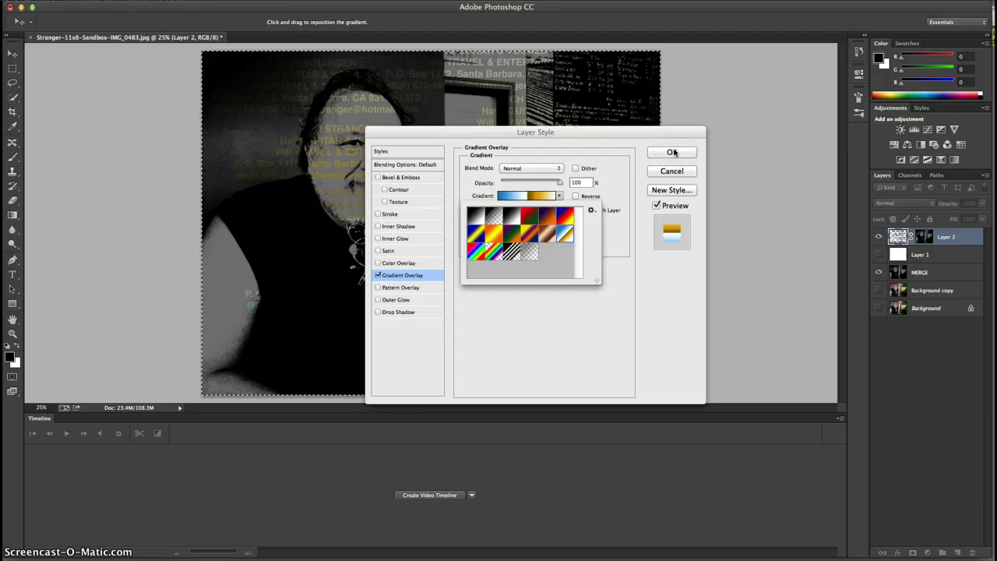
{"action": "left_click", "coordinate": [559, 182]}
{"action": "left_click_drag", "start_coordinate": [558, 182], "coordinate": [536, 183]}
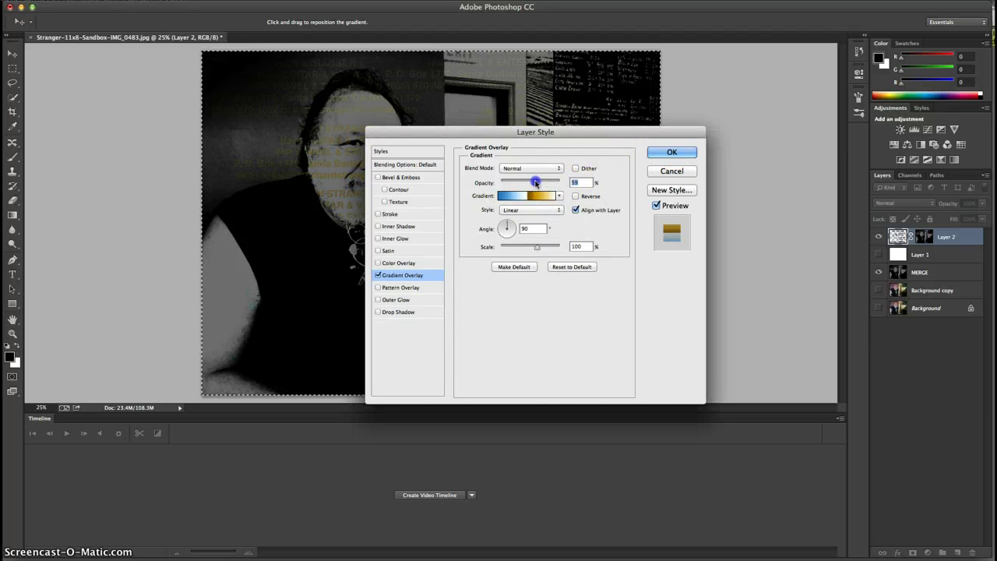
{"action": "left_click", "coordinate": [672, 152]}
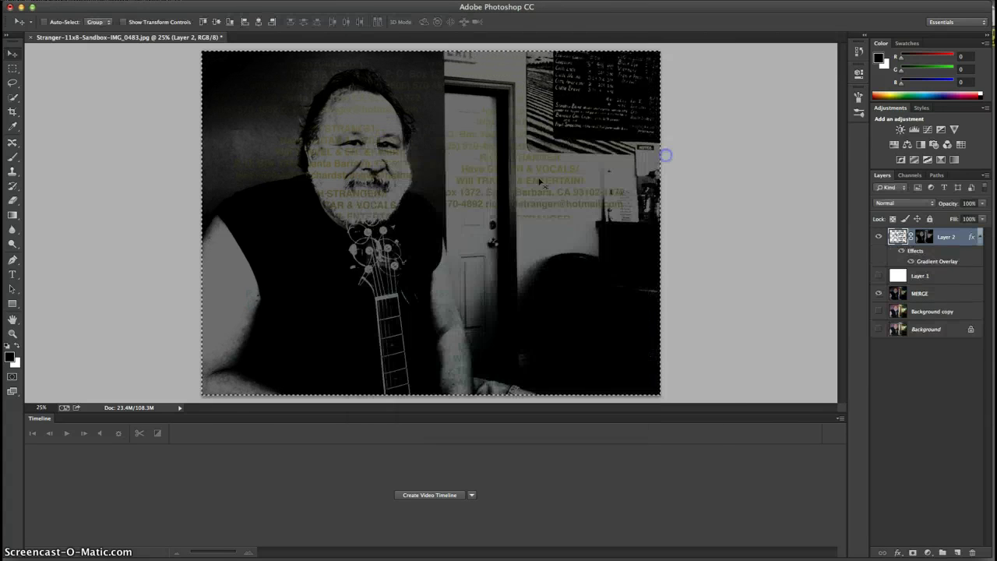
Deselect the active selection around Layer 2's text.
{"action": "left_click", "coordinate": [806, 199]}
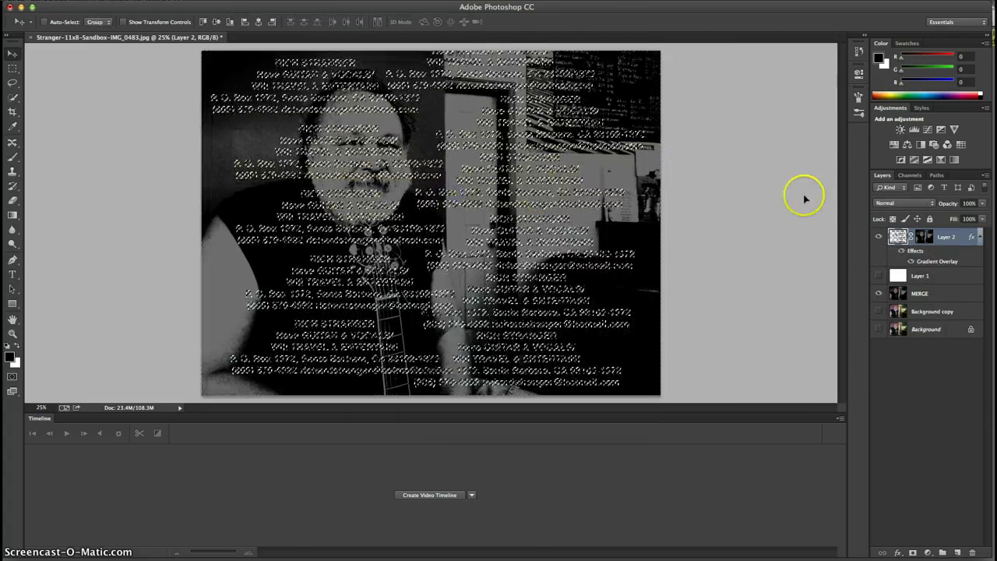
{"action": "left_click", "coordinate": [316, 0]}
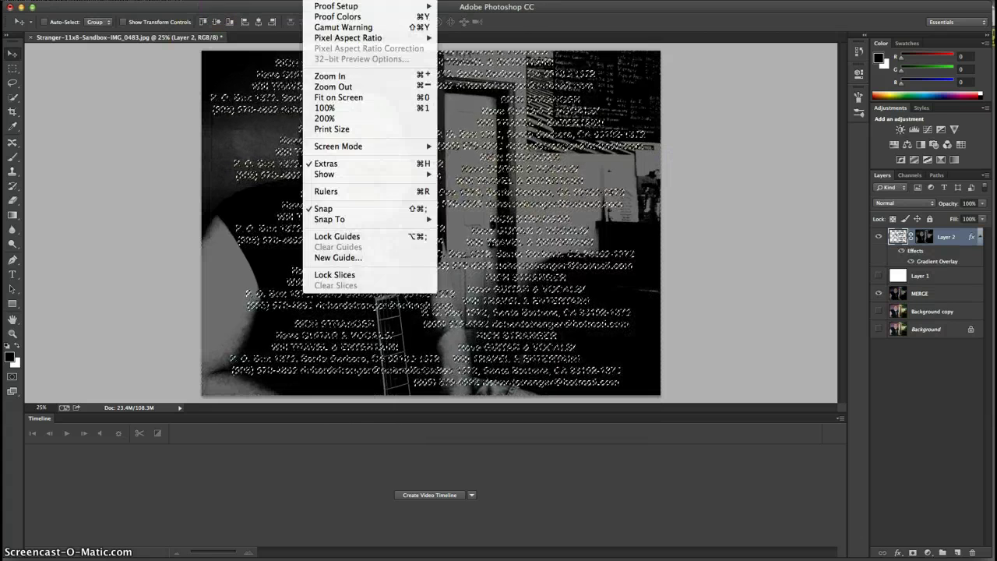
{"action": "mouse_move", "coordinate": [293, 0]}
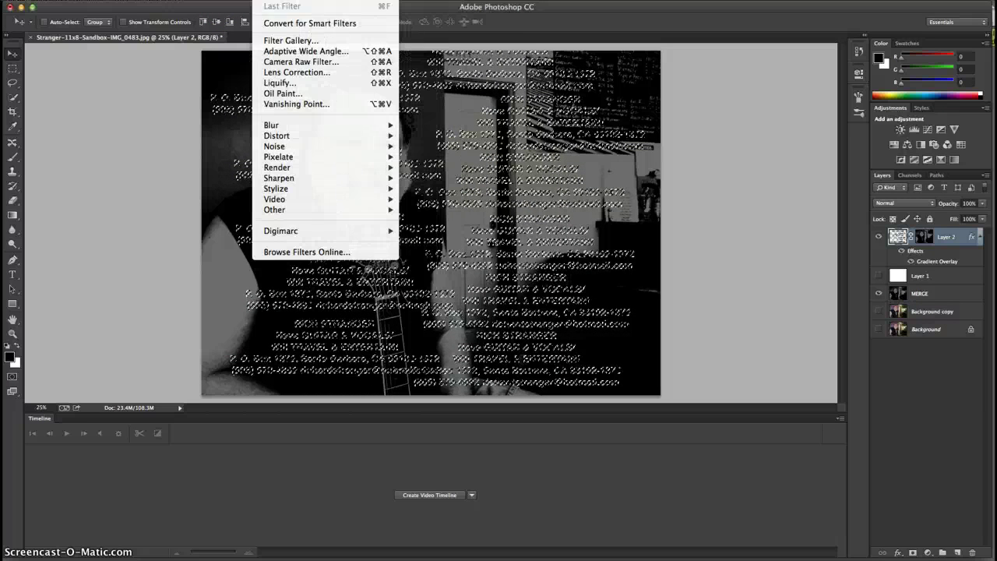
{"action": "mouse_move", "coordinate": [234, 0]}
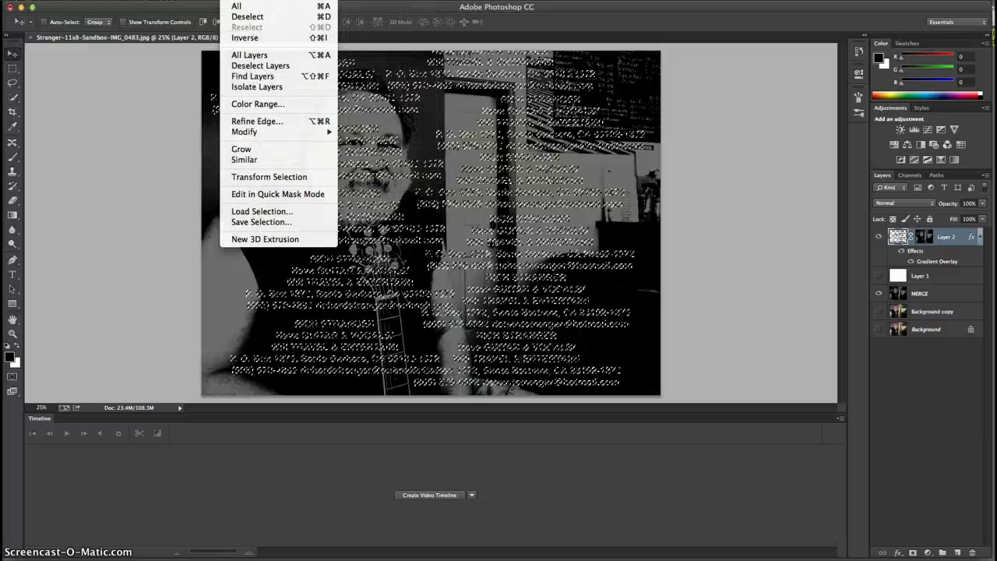
{"action": "left_click", "coordinate": [249, 16]}
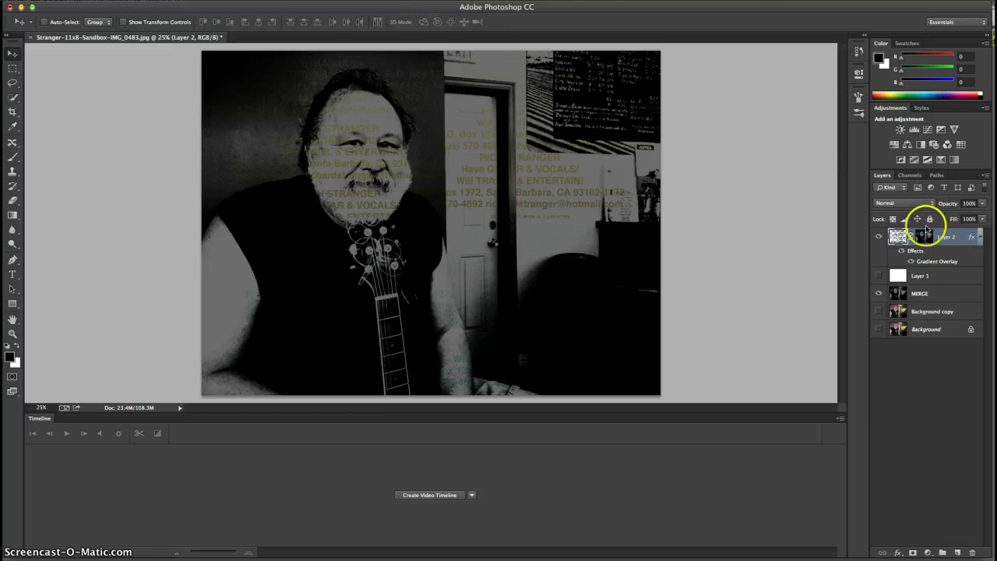
Raise the opacity of Layer 2's Gradient Overlay to 82%.
{"action": "left_click", "coordinate": [901, 551]}
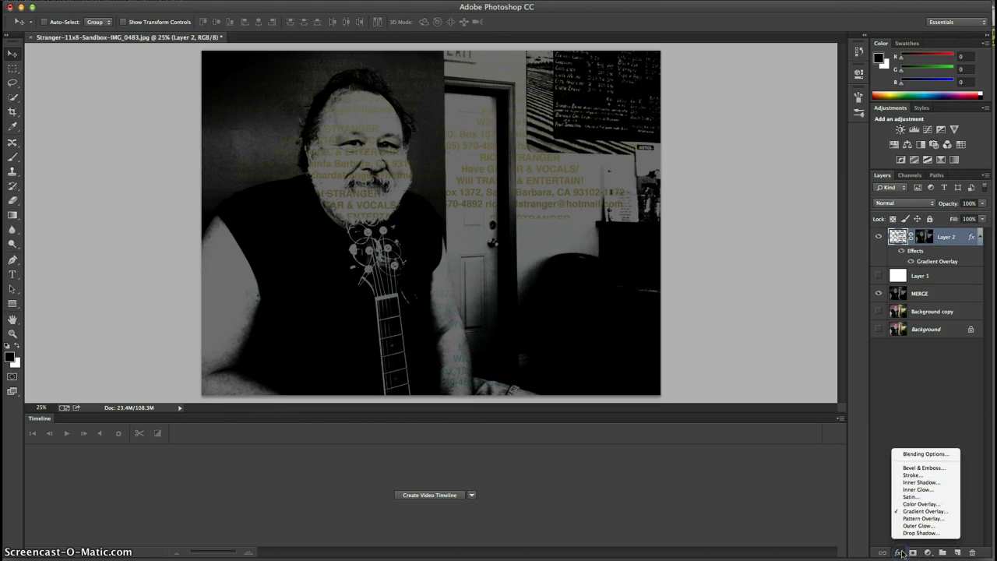
{"action": "left_click", "coordinate": [918, 511]}
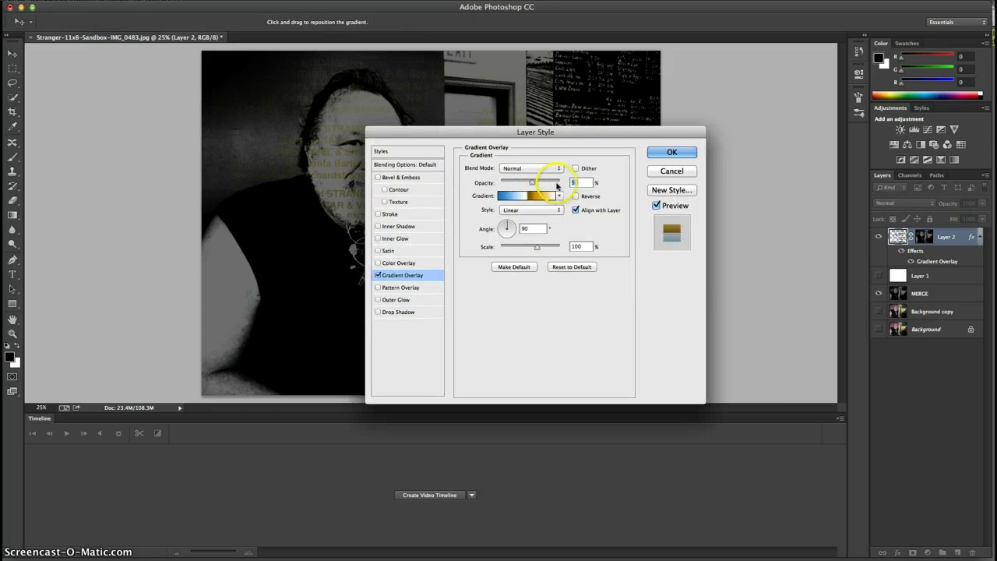
{"action": "left_click_drag", "start_coordinate": [531, 181], "coordinate": [549, 182]}
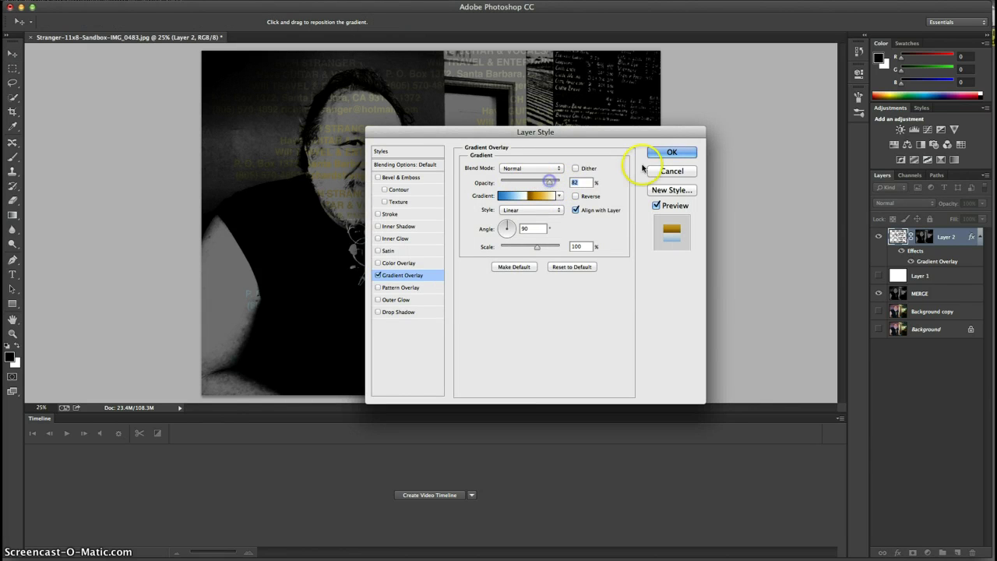
{"action": "left_click", "coordinate": [678, 152]}
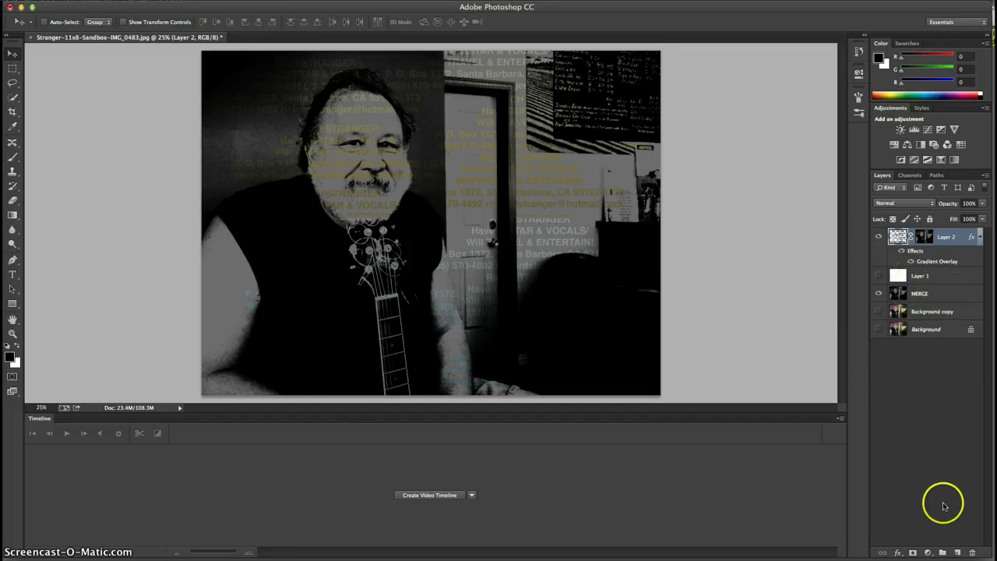
Add a red Color Overlay to Layer 2 on top of the Gradient Overlay.
{"action": "left_click", "coordinate": [899, 554]}
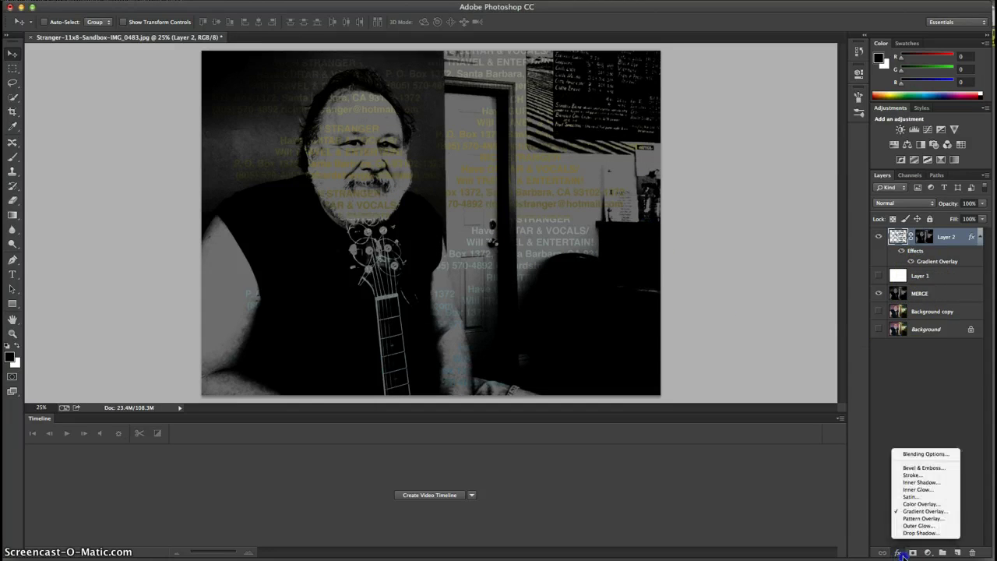
{"action": "left_click", "coordinate": [910, 512]}
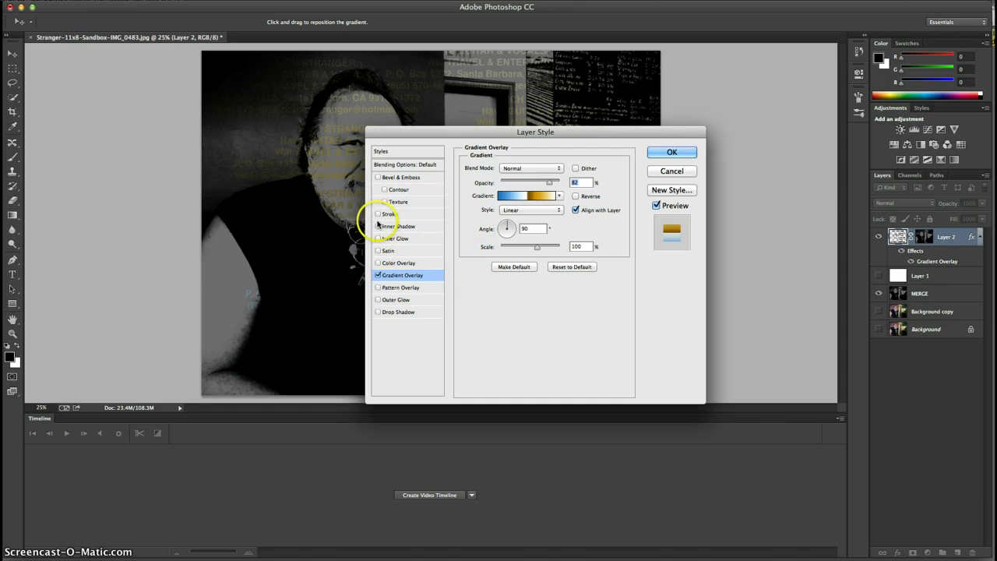
{"action": "left_click", "coordinate": [378, 262]}
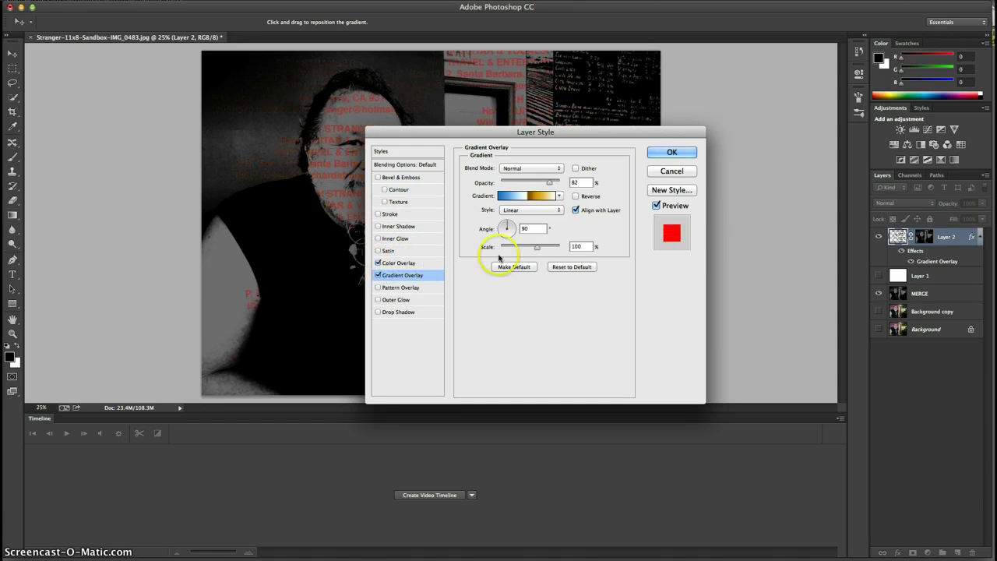
{"action": "left_click", "coordinate": [674, 153]}
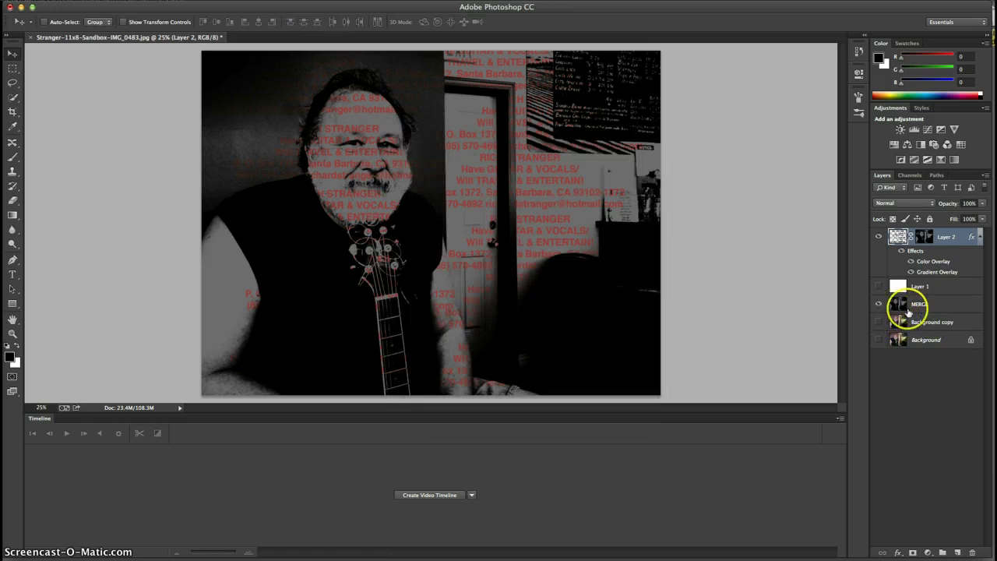
Turn off Layer 2's Color Overlay and change its Gradient Overlay to the orange-yellow-orange gradient.
{"action": "left_click_drag", "start_coordinate": [900, 555], "coordinate": [903, 507]}
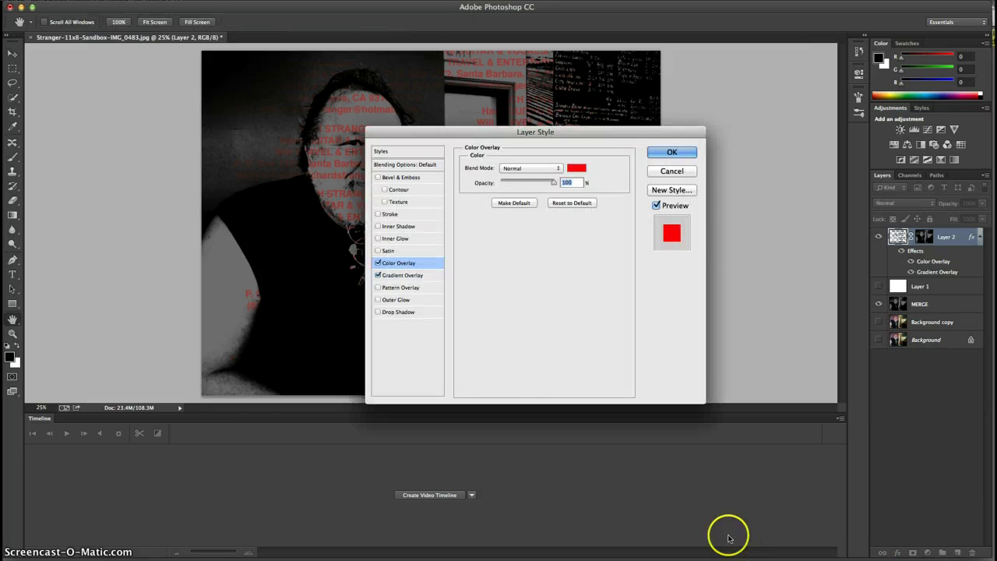
{"action": "left_click", "coordinate": [379, 265]}
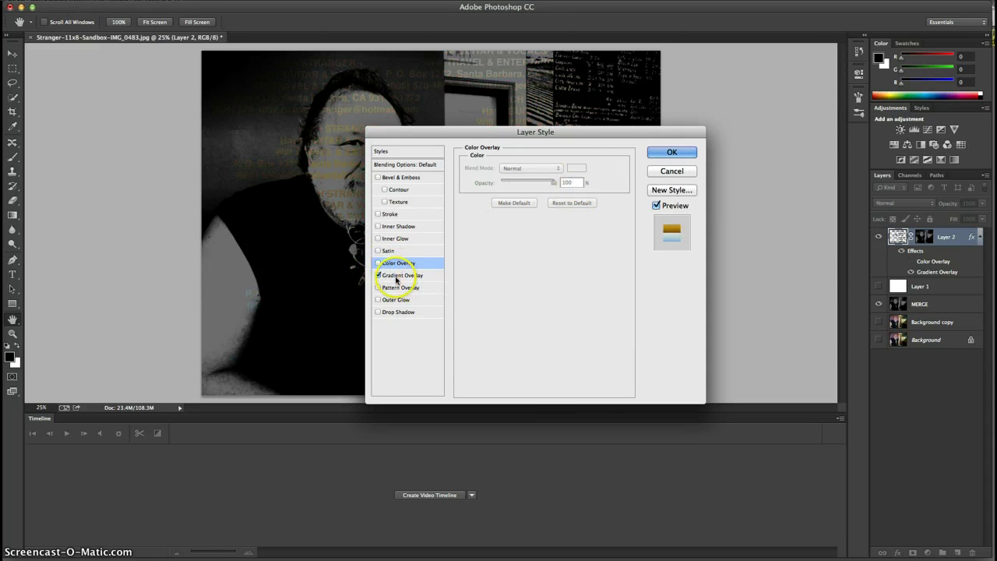
{"action": "left_click", "coordinate": [397, 276]}
{"action": "left_click", "coordinate": [559, 196]}
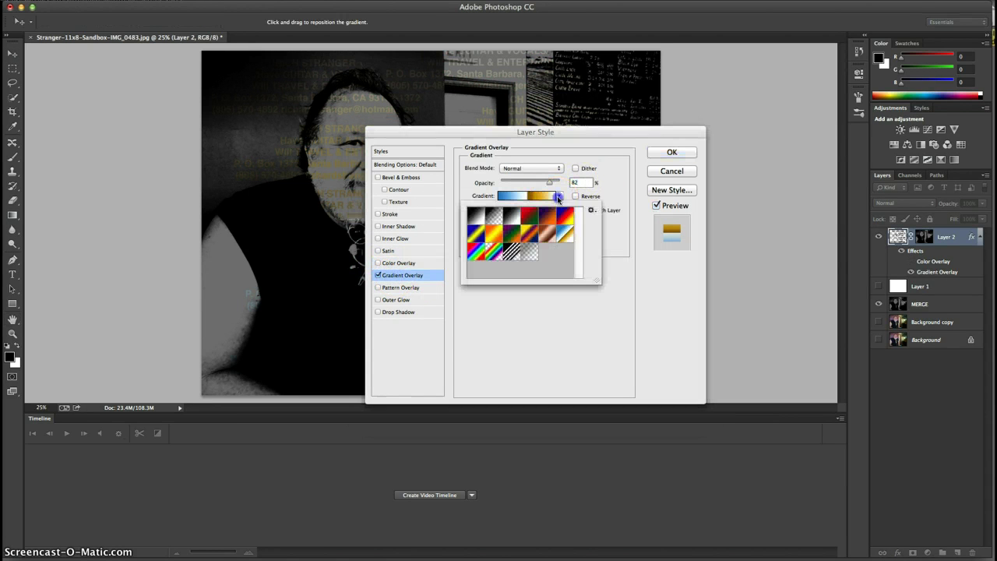
{"action": "left_click", "coordinate": [494, 233]}
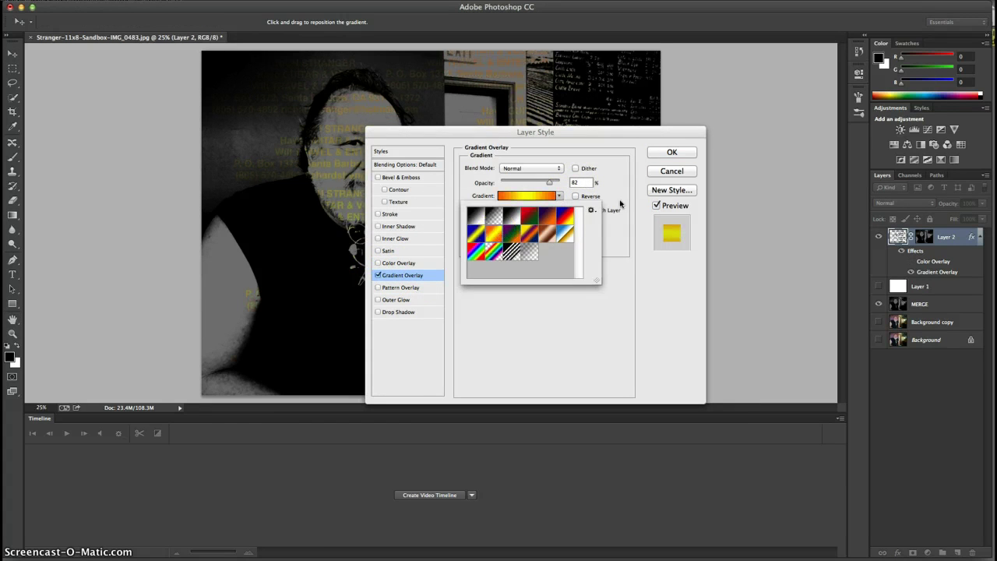
{"action": "left_click", "coordinate": [671, 153]}
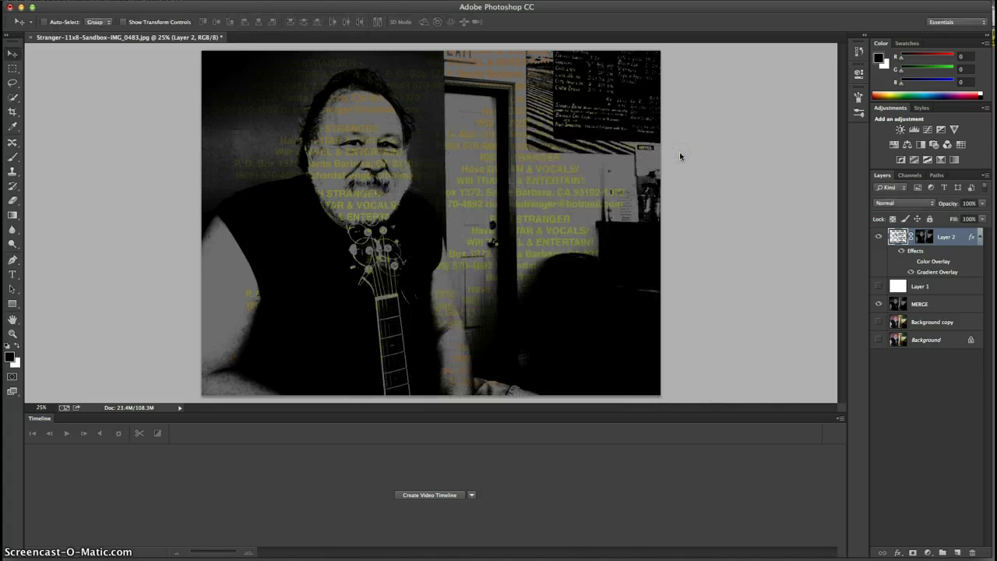
Hide the MERGE portrait layer beneath the masked text.
{"action": "left_click_drag", "start_coordinate": [679, 156], "coordinate": [696, 276]}
{"action": "left_click", "coordinate": [879, 304]}
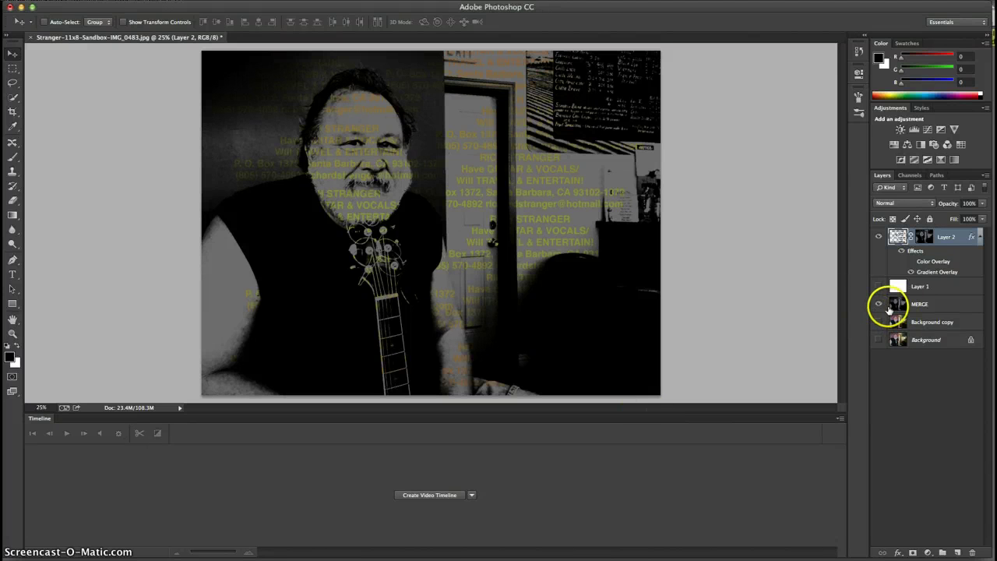